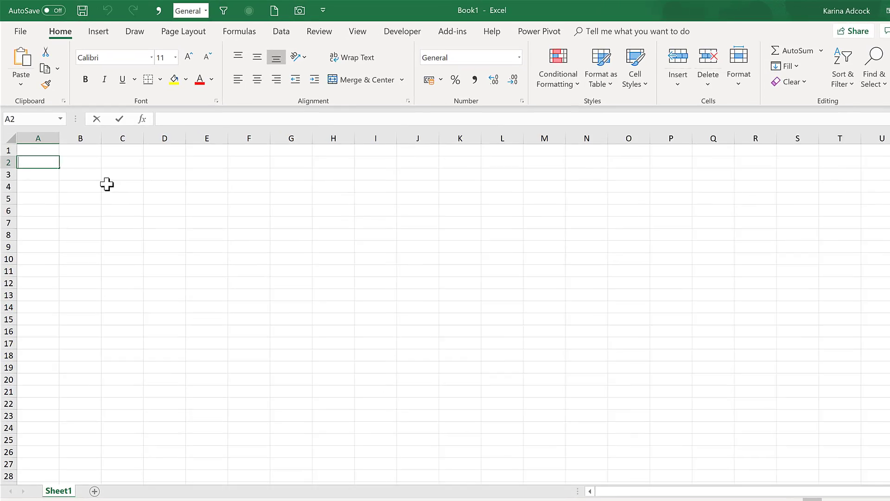
# Enter the country names Canada, Brazil, Australia and China in cells A2 to A5.
pyautogui.write('Canada')
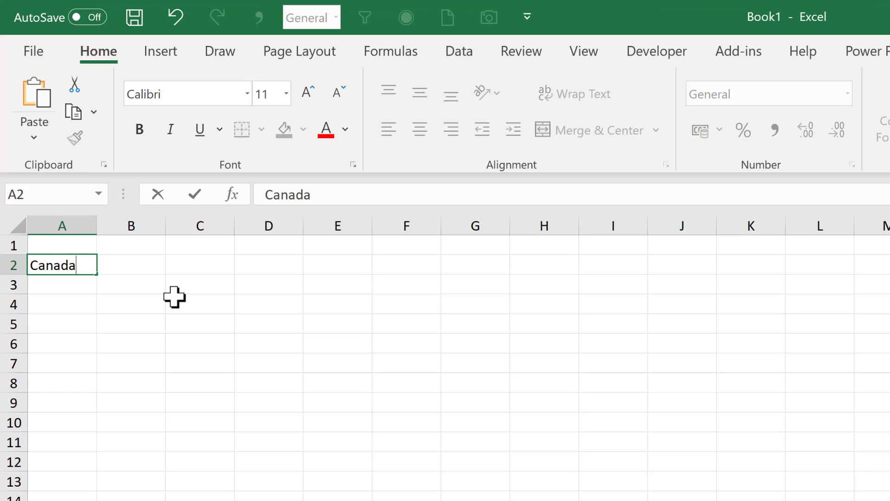
pyautogui.press('Return')
pyautogui.write('Brazil')
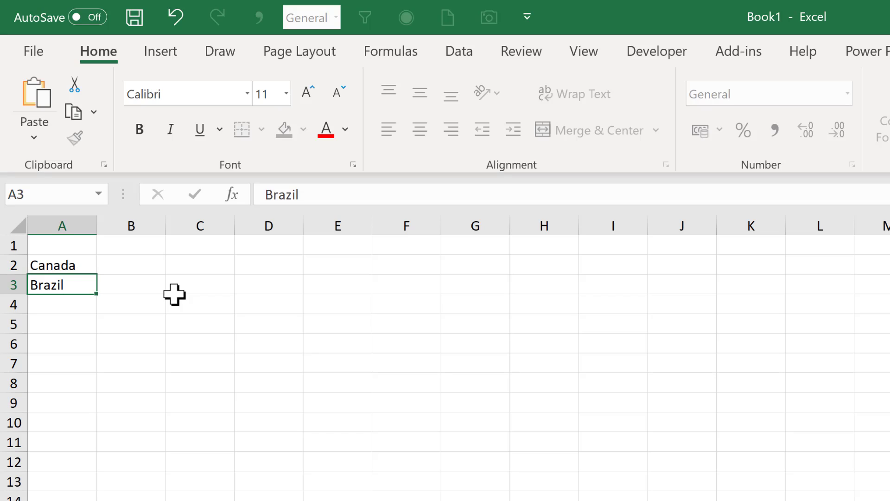
pyautogui.press('Return')
pyautogui.write('Australia')
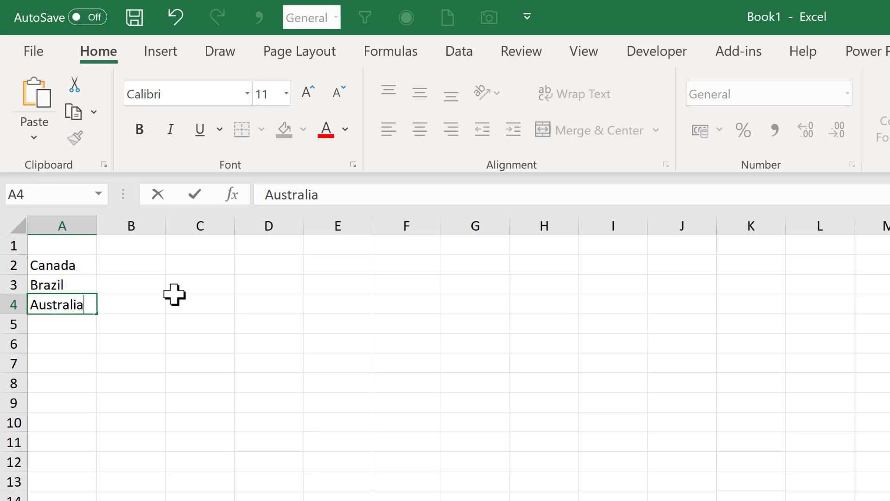
pyautogui.press('Return')
pyautogui.write('China')
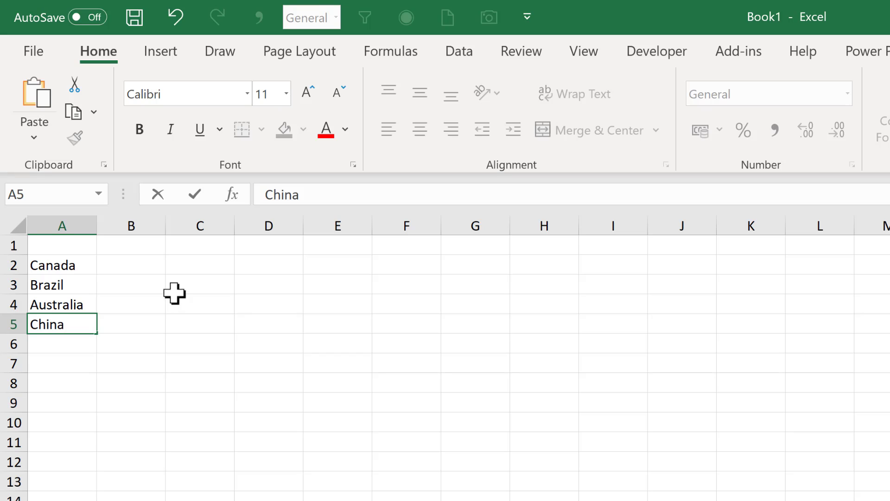
pyautogui.press('Return')
# Convert the countries in A2:A5 to the Geography data type and auto-fit column A to its contents.
pyautogui.moveTo(50, 264); pyautogui.dragTo(62, 327)
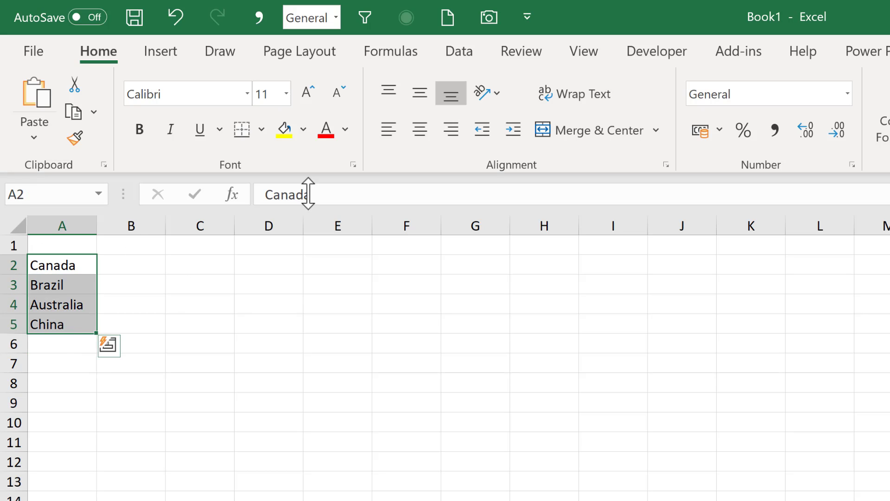
pyautogui.click(451, 53)
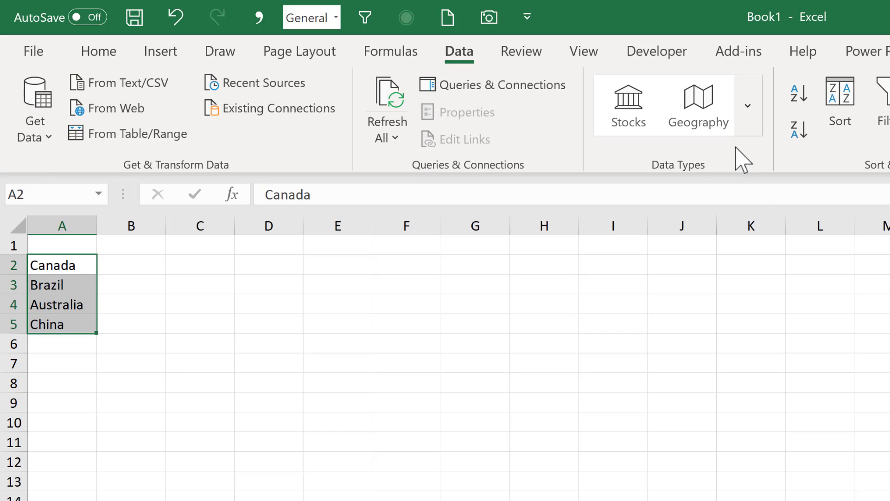
pyautogui.click(716, 116)
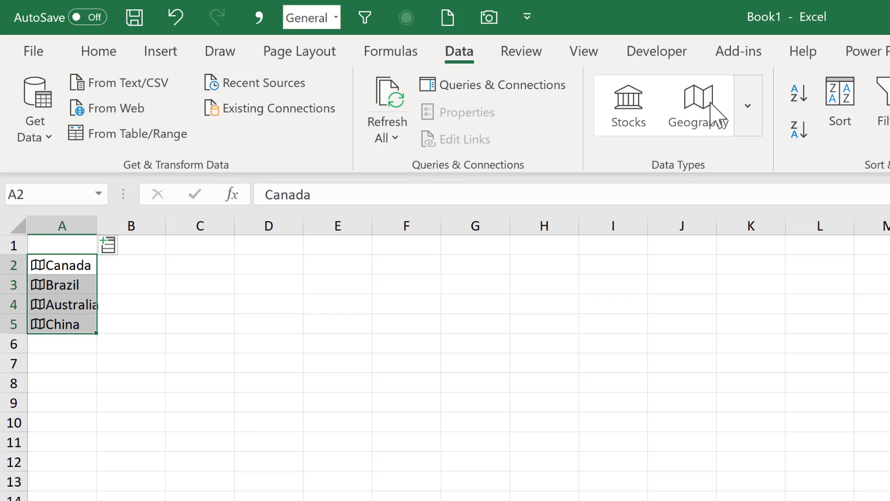
pyautogui.doubleClick(96, 233)
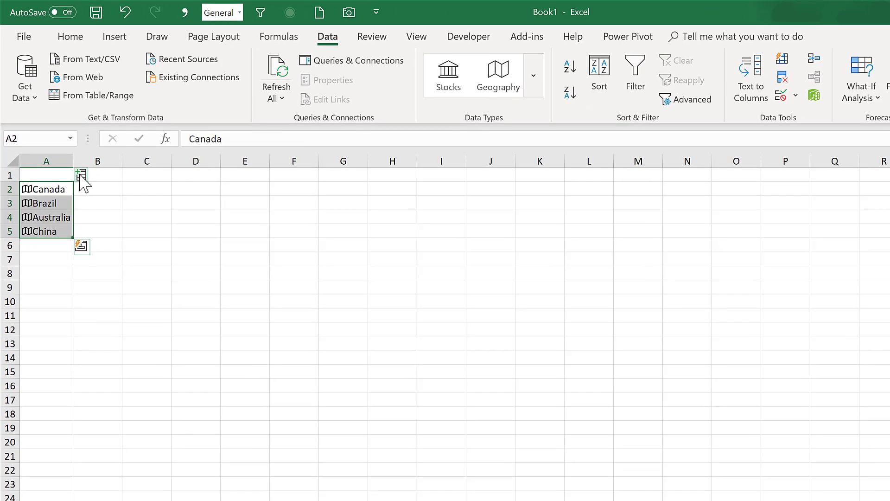
# Extract the Population field for the four countries into column B and auto-fit the column width.
pyautogui.click(81, 176)
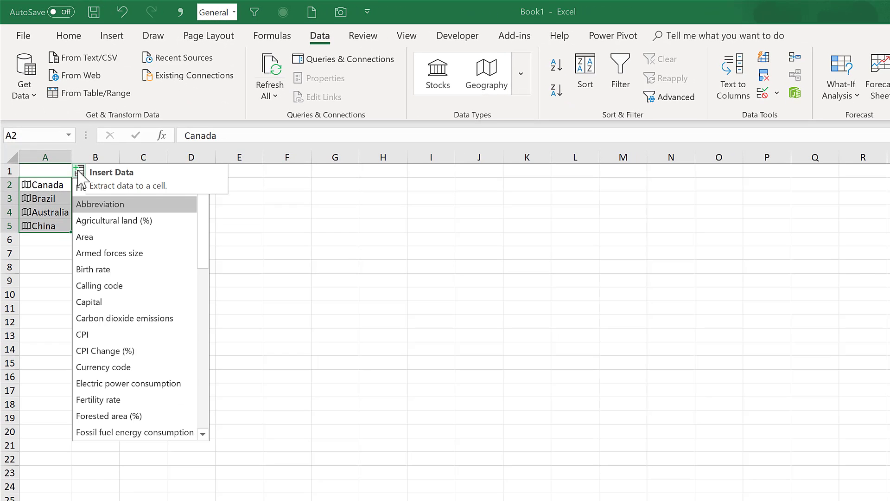
pyautogui.moveTo(207, 219); pyautogui.dragTo(198, 390)
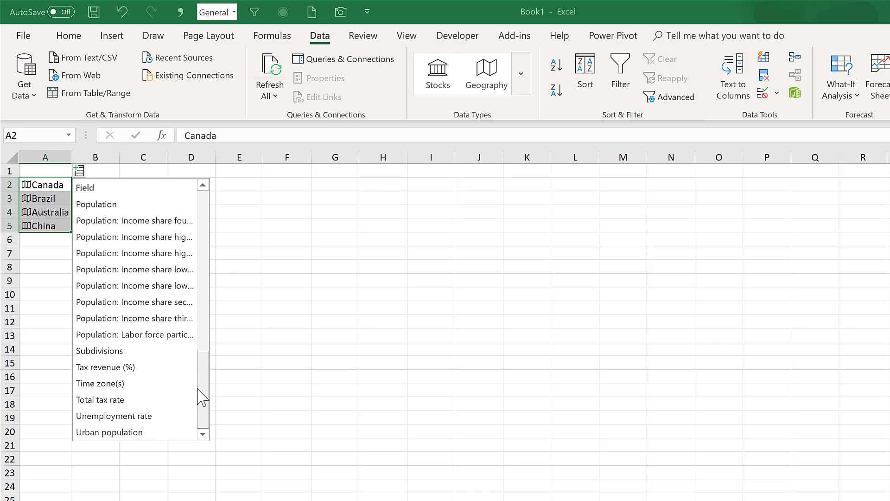
pyautogui.click(116, 205)
pyautogui.click(117, 157)
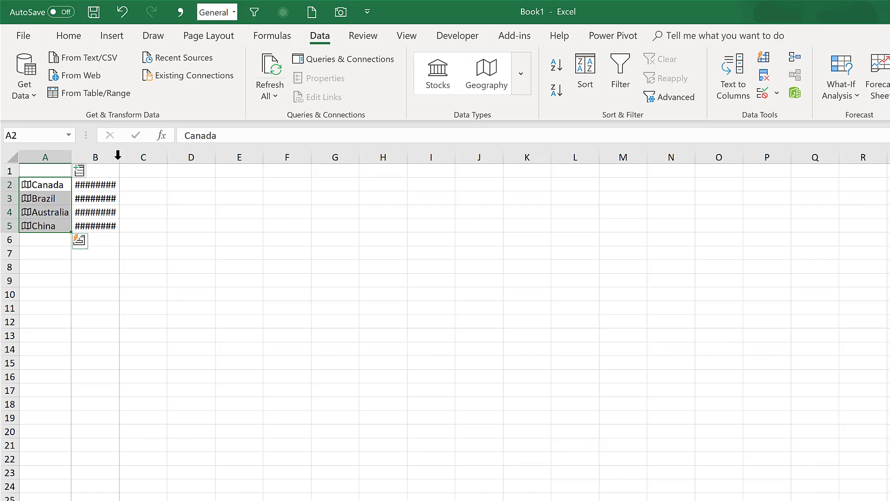
pyautogui.doubleClick(119, 158)
pyautogui.moveTo(102, 187); pyautogui.dragTo(101, 221)
pyautogui.click(107, 254)
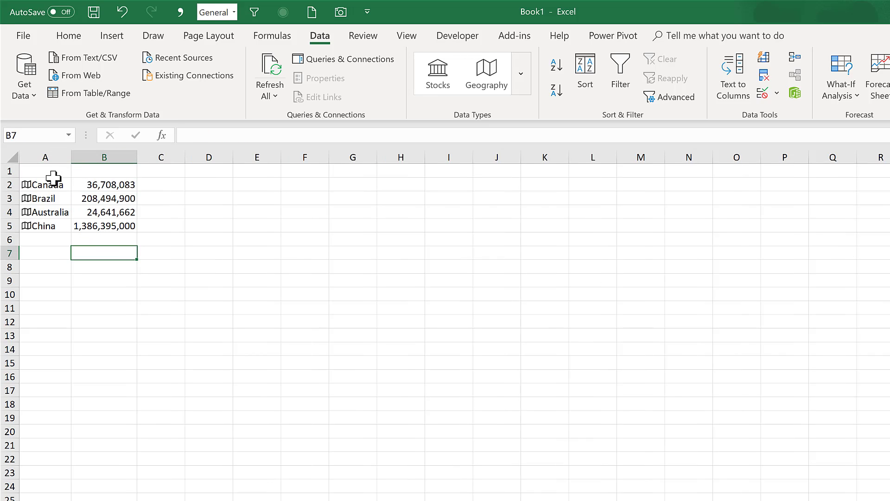
# Insert a Filled Map chart from the country and population data in A2:B5.
pyautogui.moveTo(65, 188); pyautogui.dragTo(103, 226)
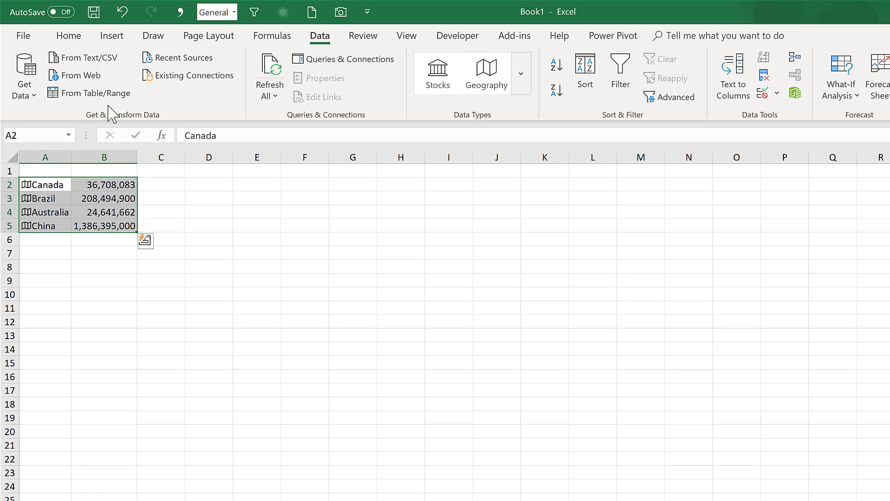
pyautogui.click(113, 37)
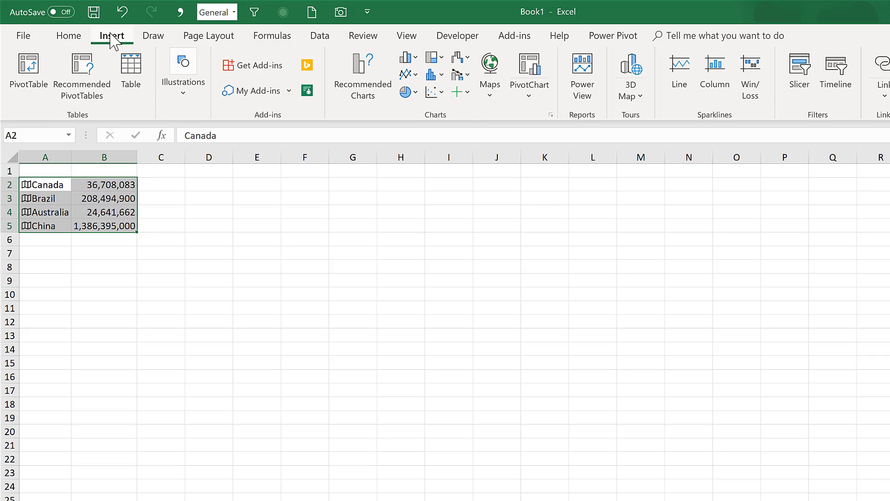
pyautogui.click(487, 83)
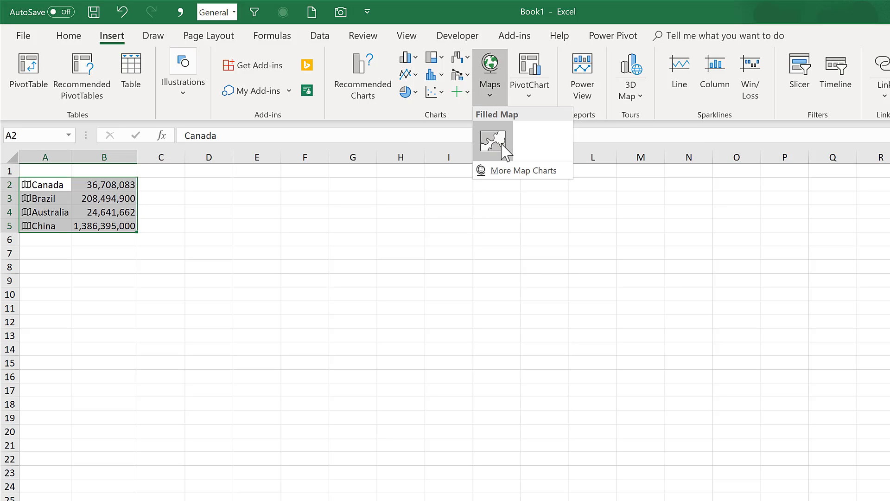
pyautogui.click(497, 145)
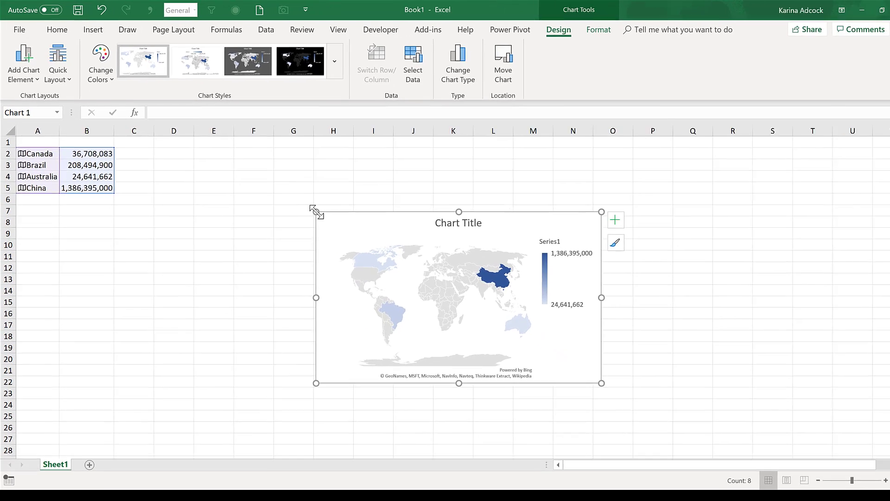
# Move the map chart up beside the data and enlarge it to span about columns D to P, down to row 28.
pyautogui.moveTo(381, 256); pyautogui.dragTo(212, 181)
pyautogui.moveTo(172, 147); pyautogui.dragTo(171, 143)
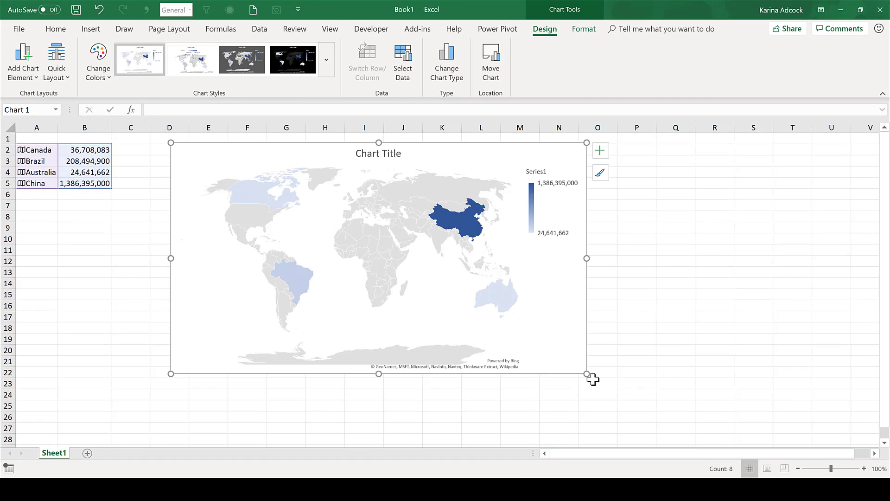
pyautogui.moveTo(586, 374); pyautogui.dragTo(660, 437)
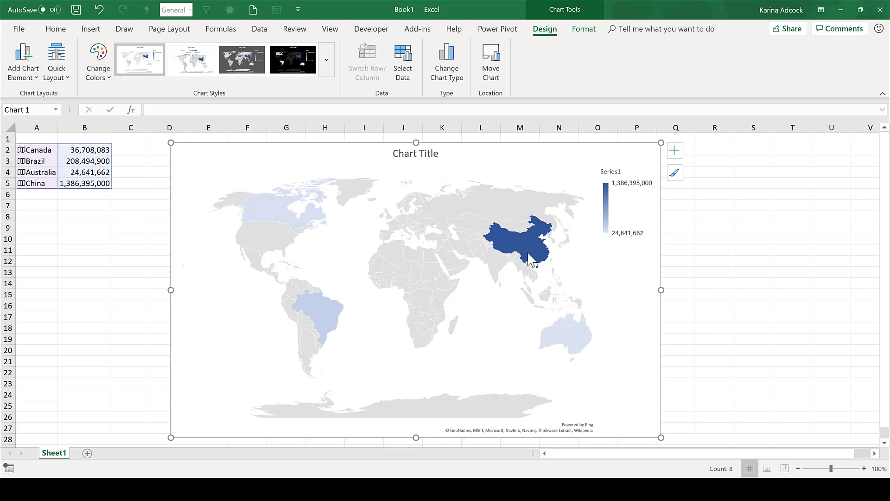
# Open the map's data series formatting and expand its Series Options settings.
pyautogui.moveTo(528, 256)
pyautogui.hotkey('ctrl', '1')
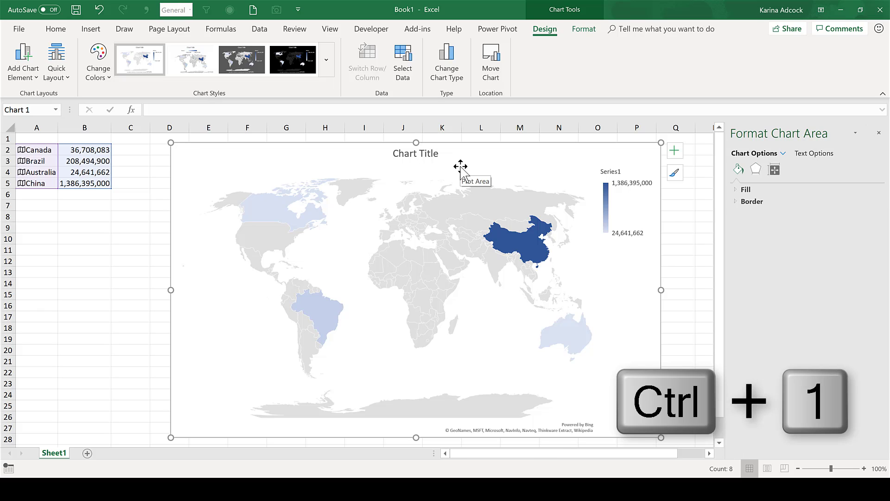
pyautogui.click(784, 154)
pyautogui.click(797, 225)
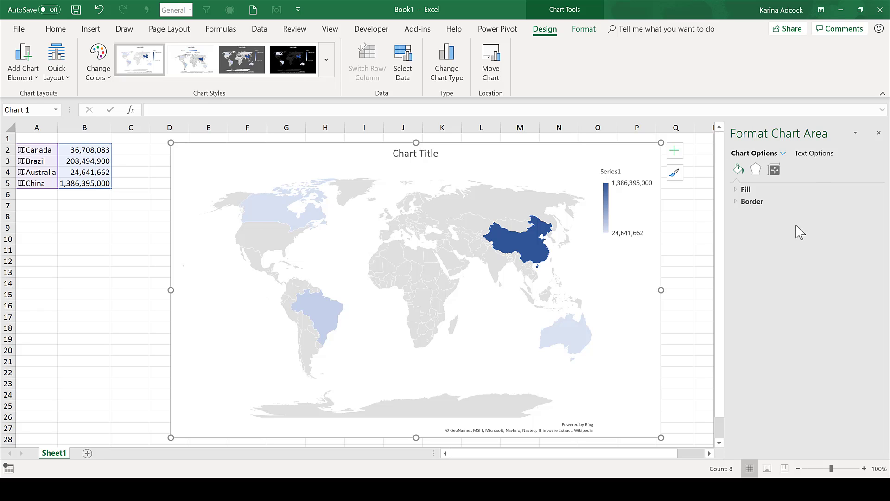
pyautogui.click(778, 172)
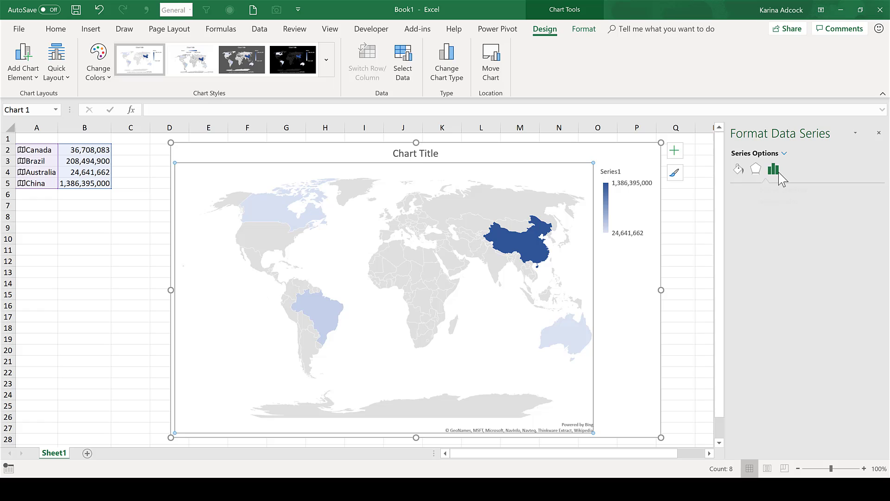
pyautogui.click(772, 191)
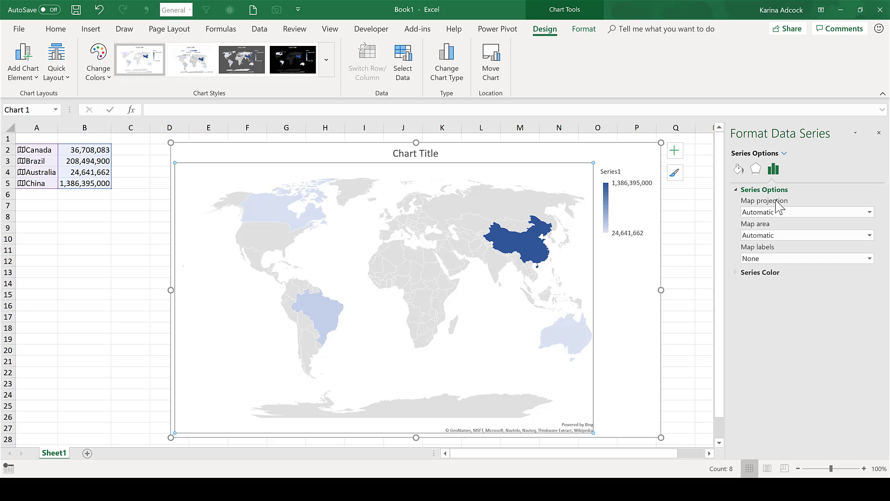
# Try the Mercator, Miller and Robinson map projections on the series and return the projection to Automatic.
pyautogui.click(778, 213)
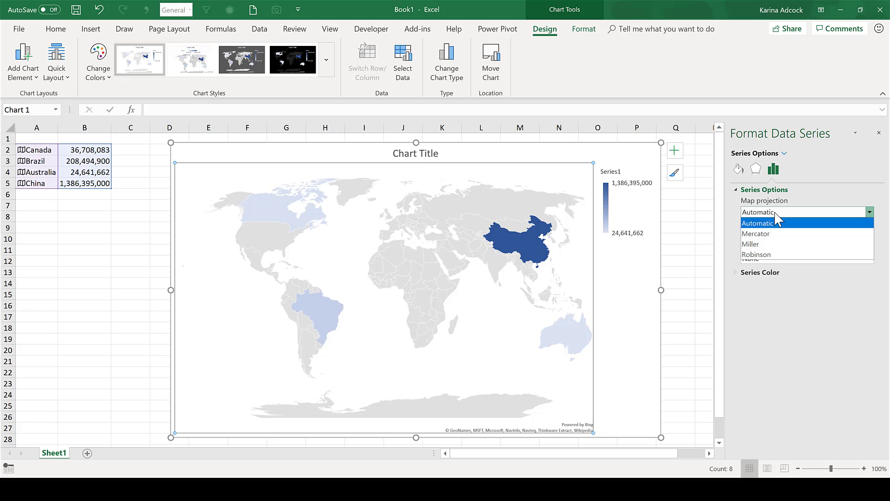
pyautogui.click(770, 235)
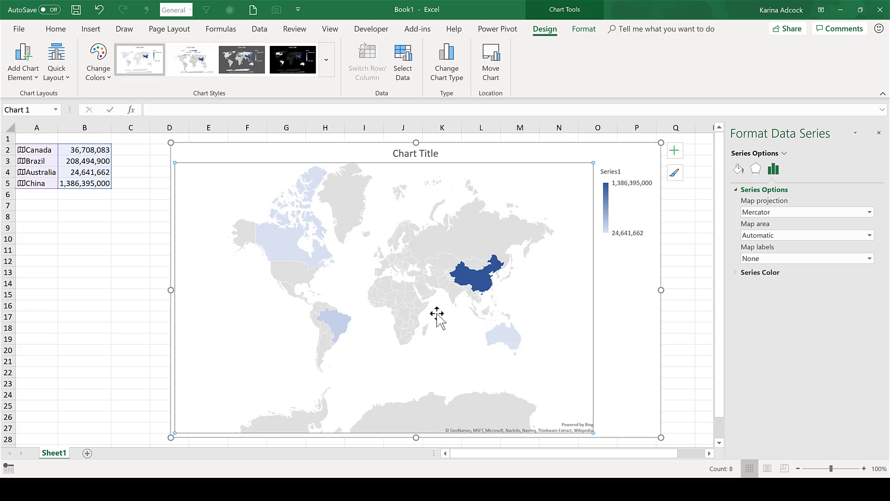
pyautogui.click(751, 214)
pyautogui.click(759, 245)
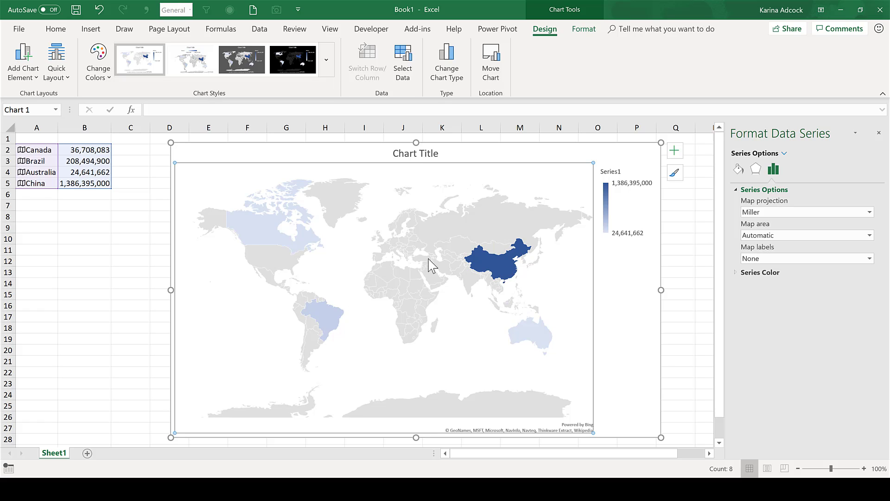
pyautogui.click(767, 214)
pyautogui.click(764, 255)
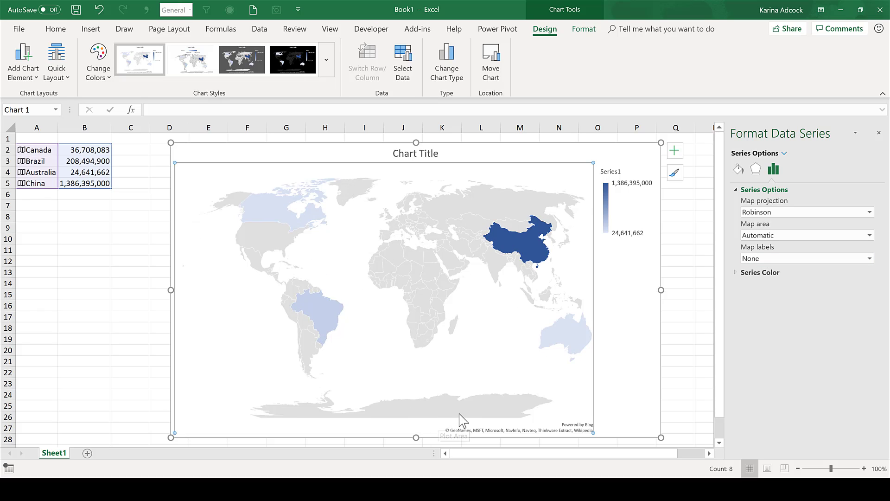
pyautogui.click(798, 212)
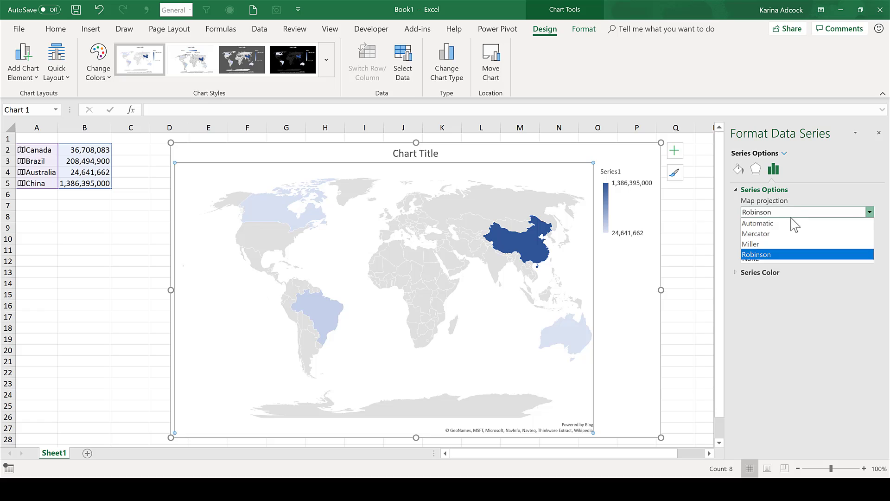
pyautogui.click(782, 221)
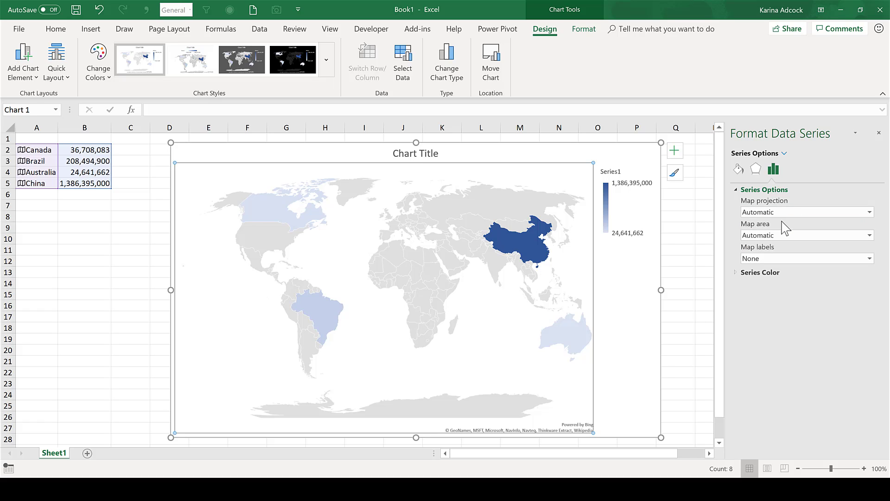
# Set the Sequential (2-color) series colors to light orange for the minimum and dark orange for the maximum.
pyautogui.click(748, 274)
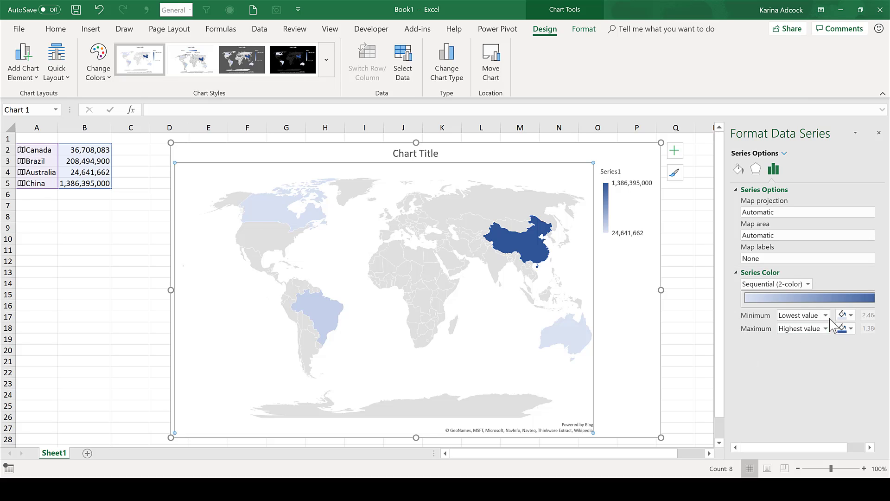
pyautogui.click(844, 314)
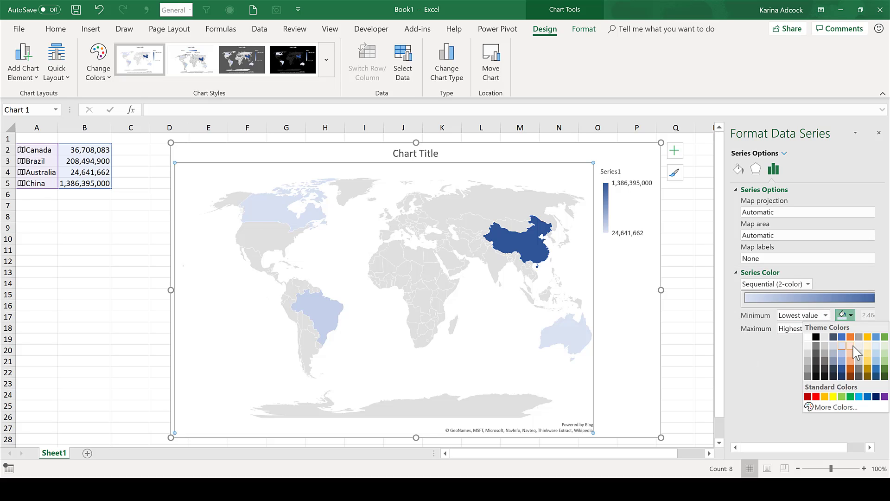
pyautogui.click(853, 345)
pyautogui.click(846, 328)
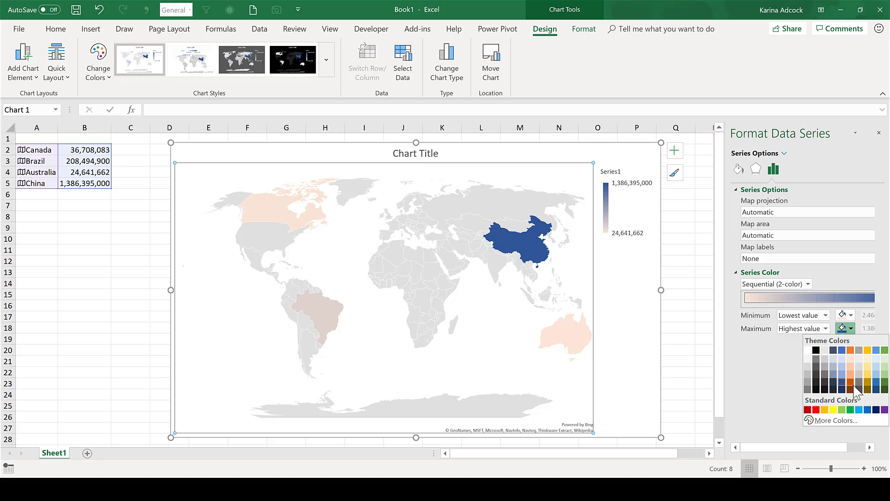
pyautogui.click(852, 387)
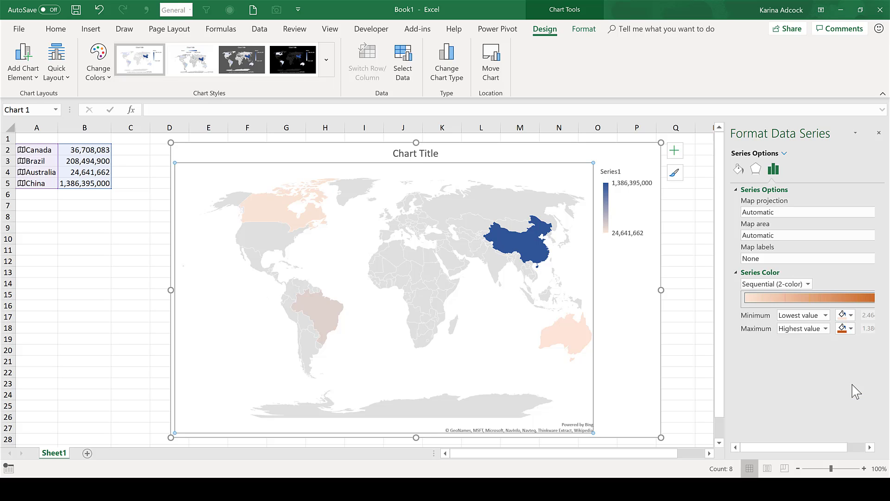
# Try the Diverging (3-color) series color scheme with a dark blue midpoint and return to Sequential (2-color).
pyautogui.click(809, 284)
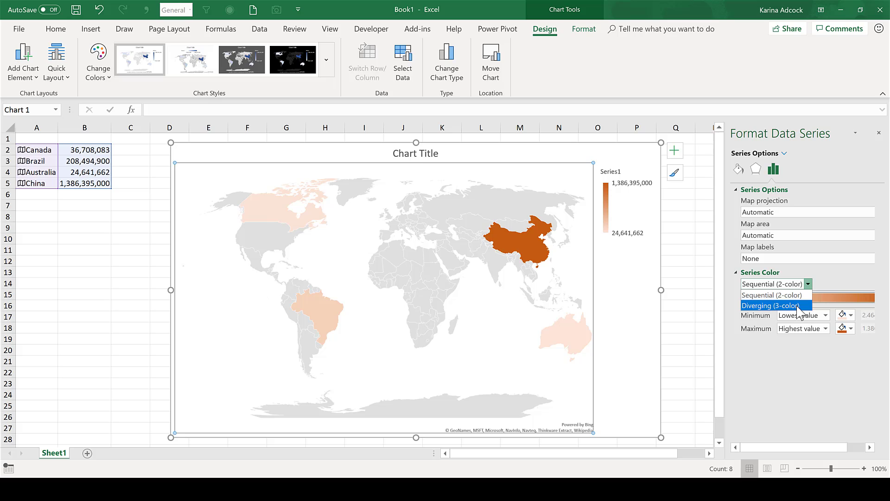
pyautogui.click(771, 306)
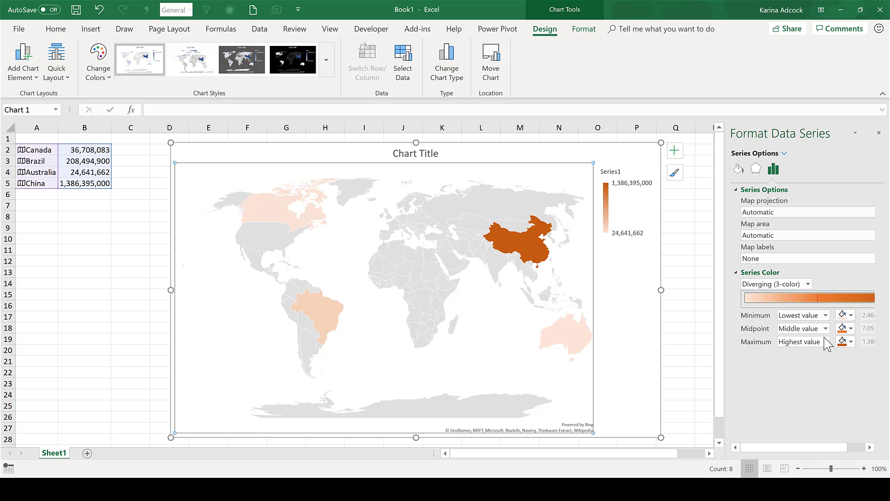
pyautogui.click(851, 328)
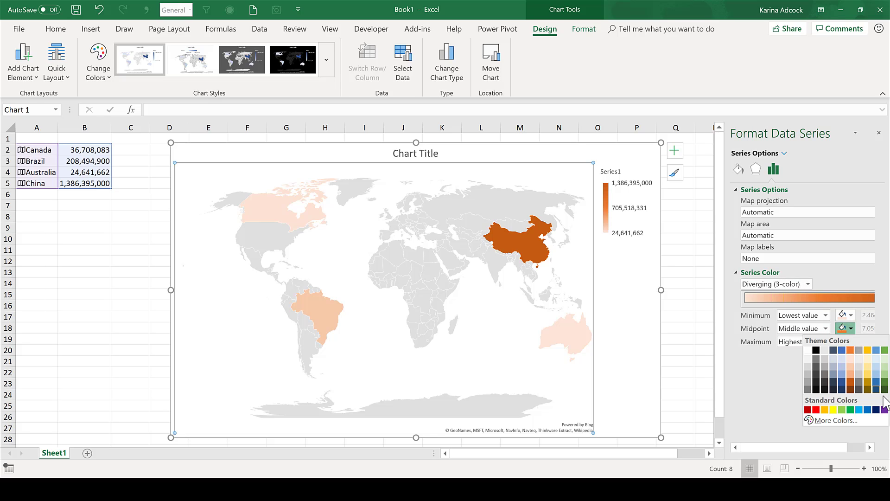
pyautogui.click(877, 410)
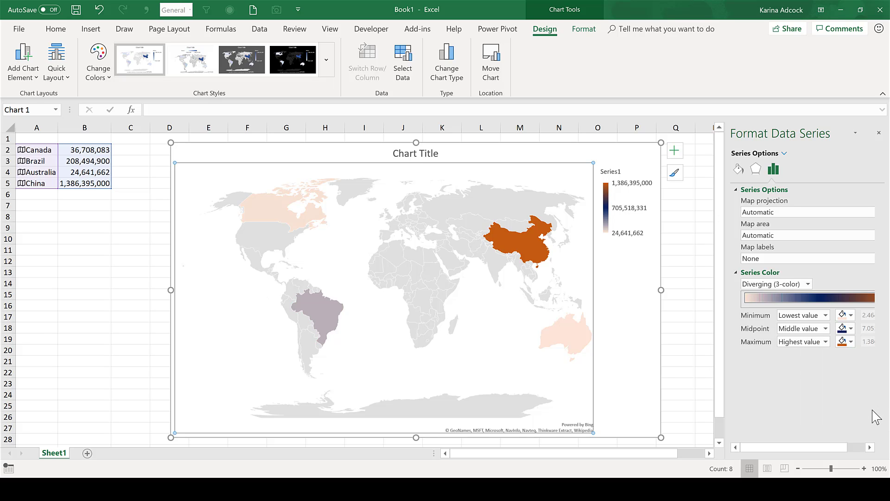
pyautogui.click(808, 283)
pyautogui.click(783, 294)
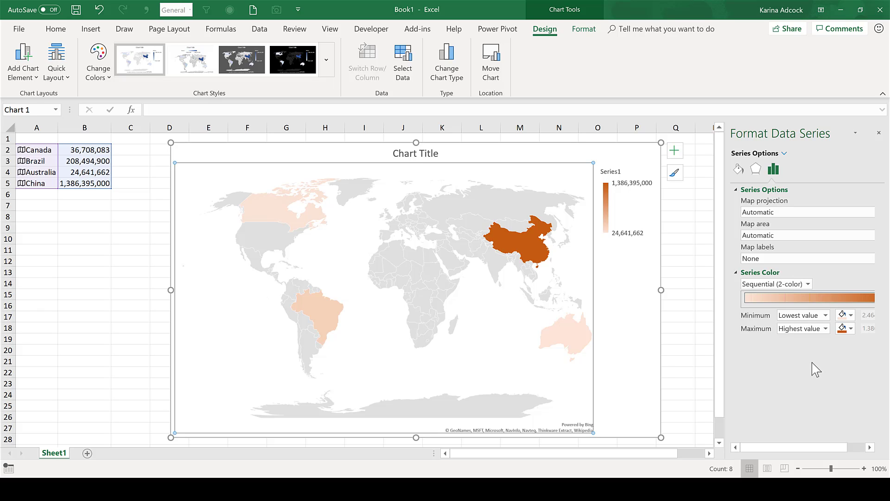
# Give the map series a solid green fill for the countries without data.
pyautogui.click(739, 170)
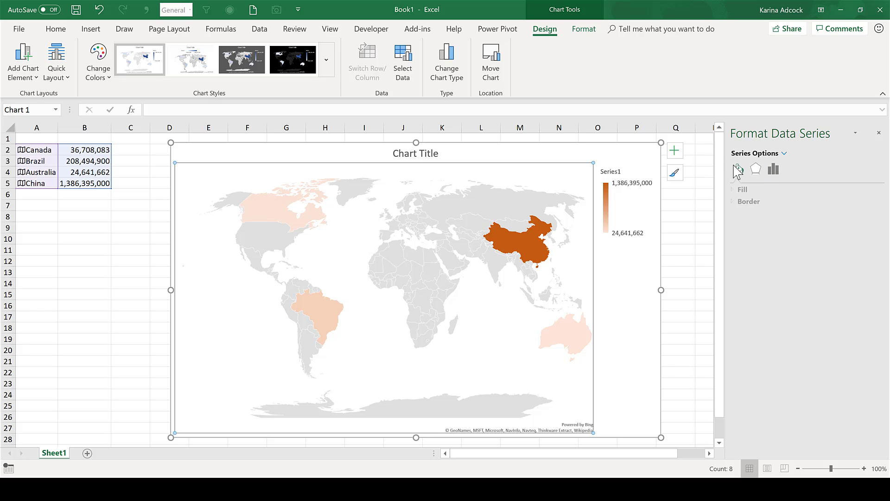
pyautogui.click(744, 189)
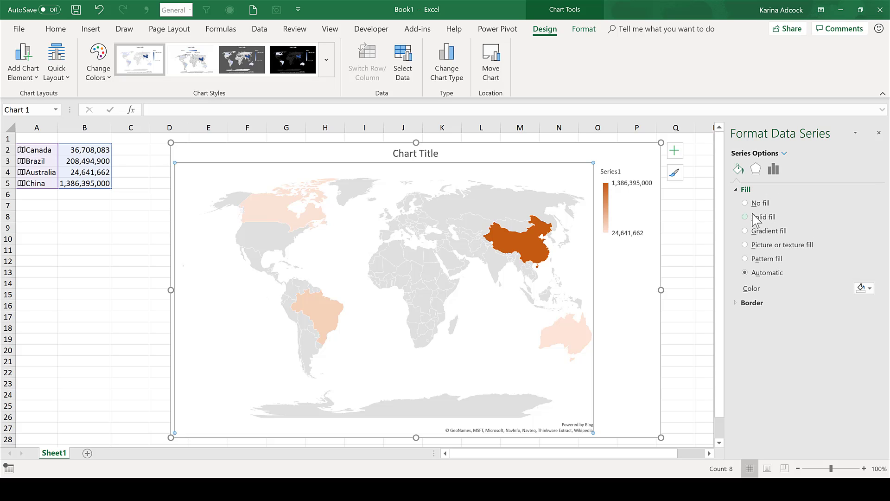
pyautogui.click(754, 216)
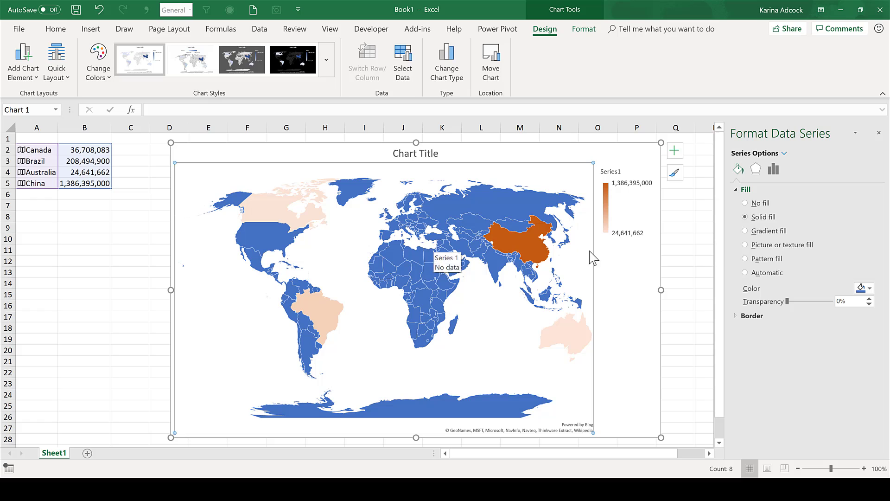
pyautogui.click(864, 288)
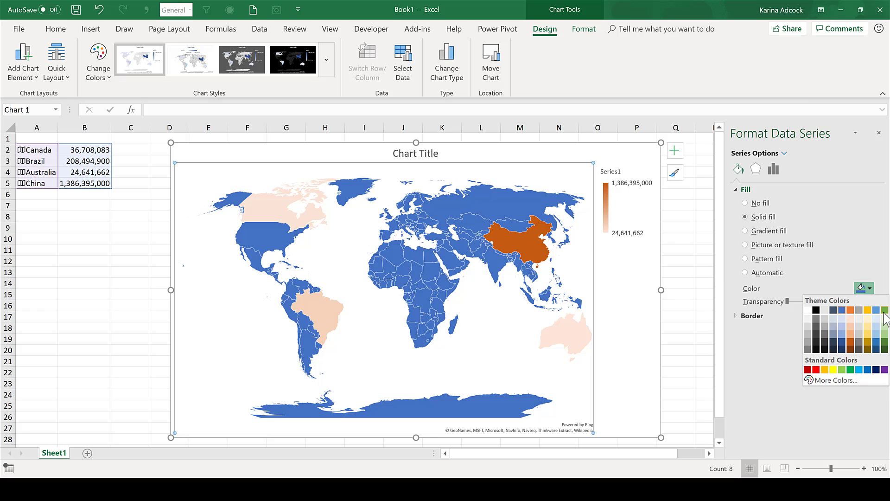
pyautogui.click(885, 310)
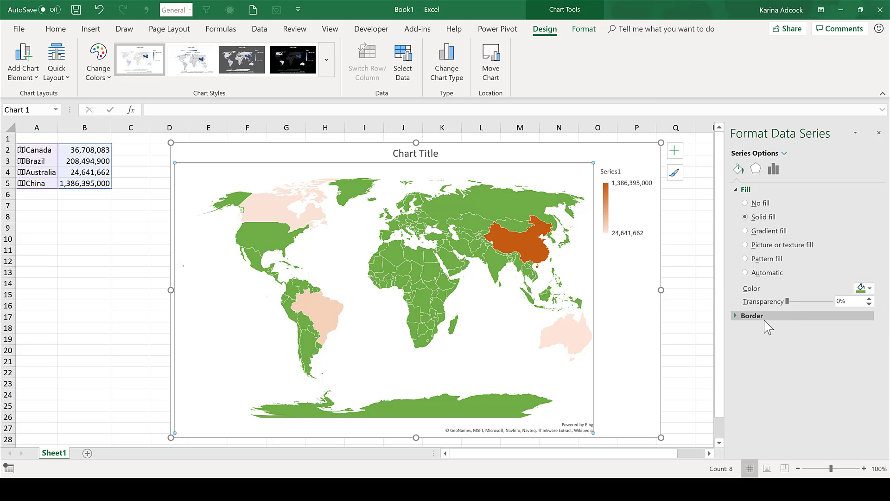
# Set the country border color of the map series to black.
pyautogui.click(747, 317)
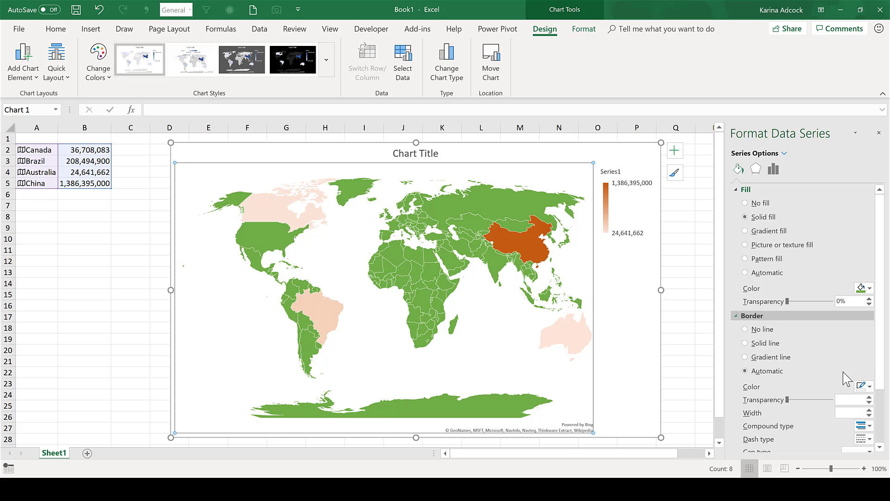
pyautogui.click(863, 386)
pyautogui.click(816, 306)
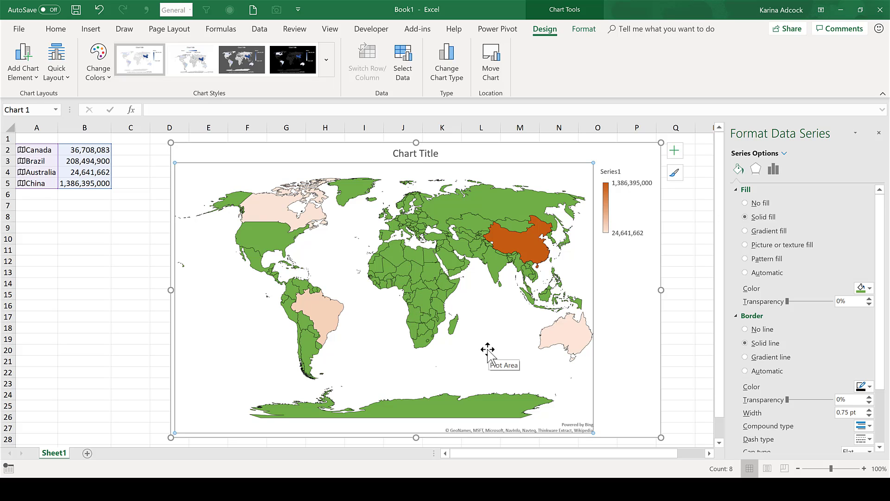
# Try green as the country border color and set it back to black.
pyautogui.scroll(-1, 870, 364)
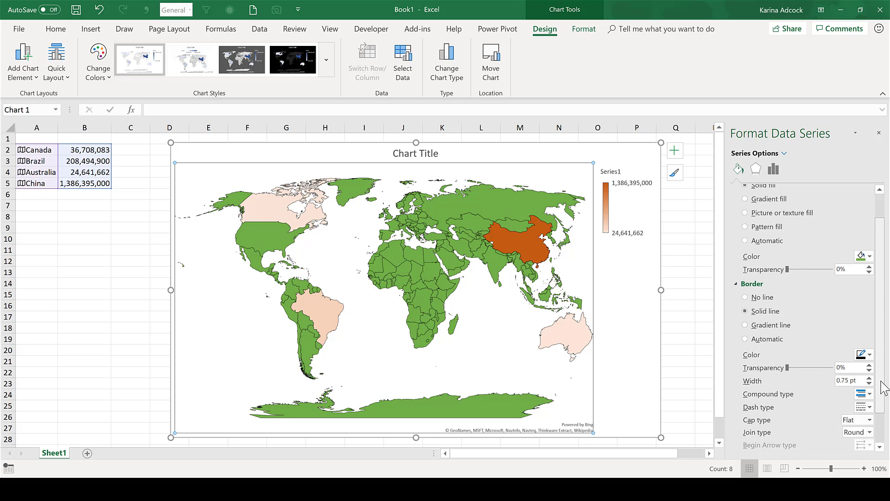
pyautogui.click(869, 355)
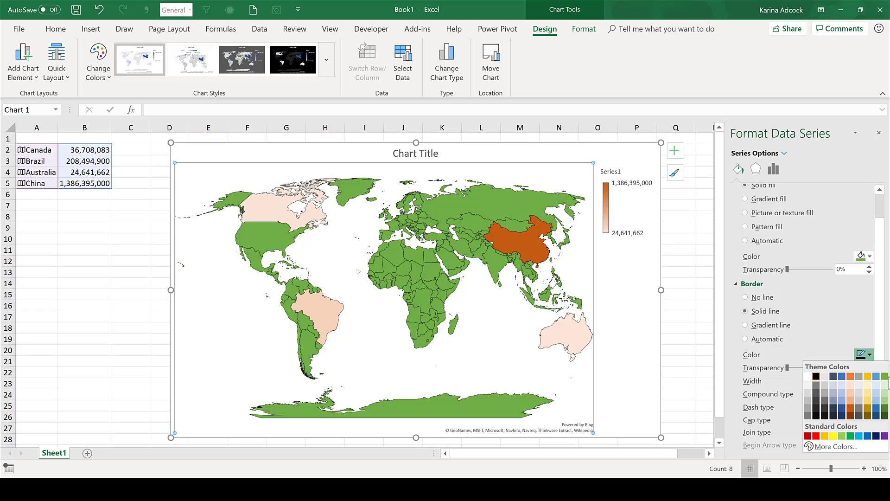
pyautogui.click(885, 376)
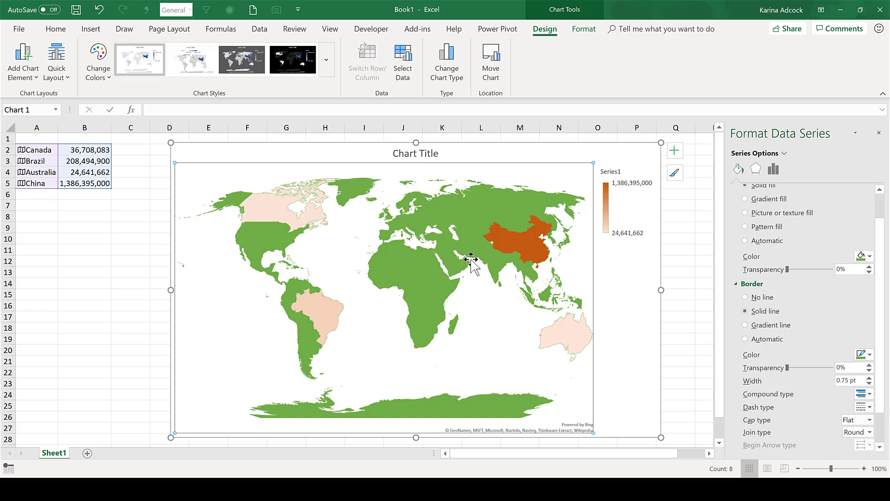
pyautogui.click(868, 356)
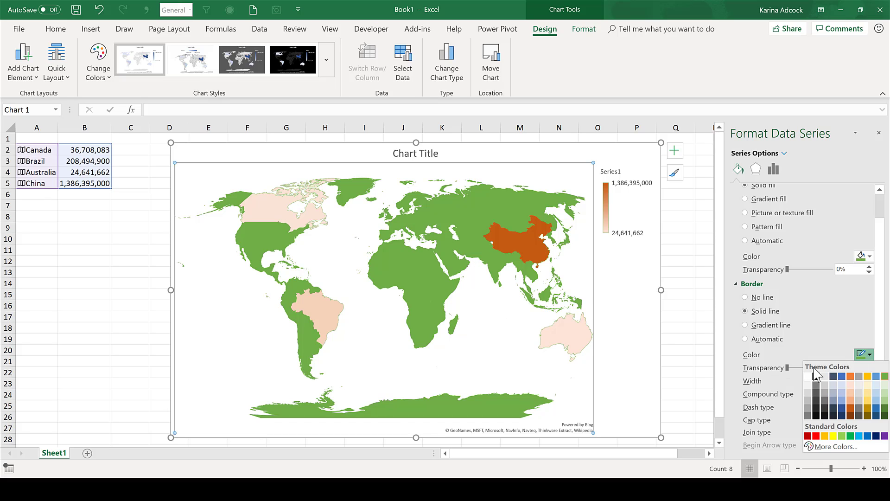
pyautogui.click(816, 377)
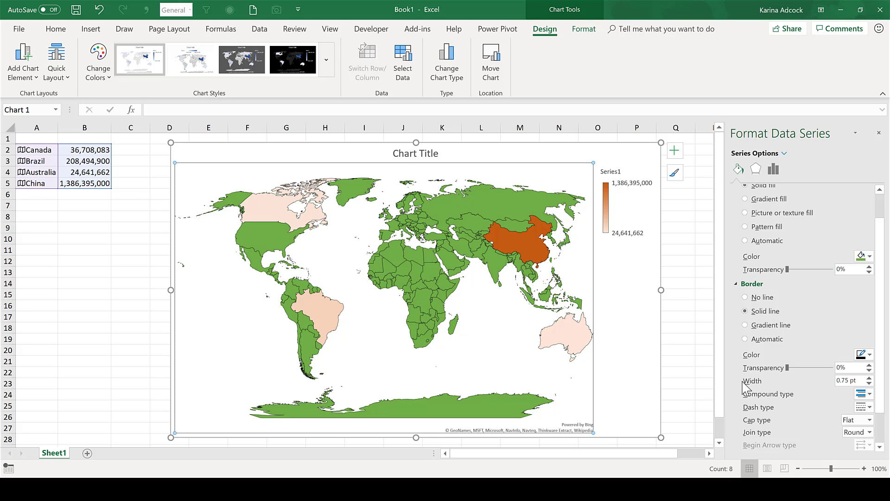
# Set the width of the country borders to 1 pt.
pyautogui.click(869, 378)
pyautogui.click(869, 377)
pyautogui.click(869, 378)
pyautogui.click(869, 383)
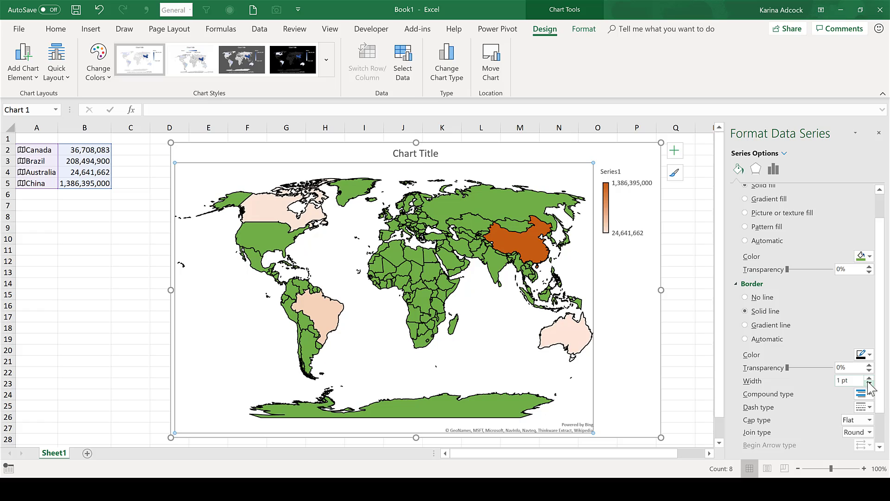
# Try a dotted dash type on the country borders and return them to a solid line.
pyautogui.click(866, 407)
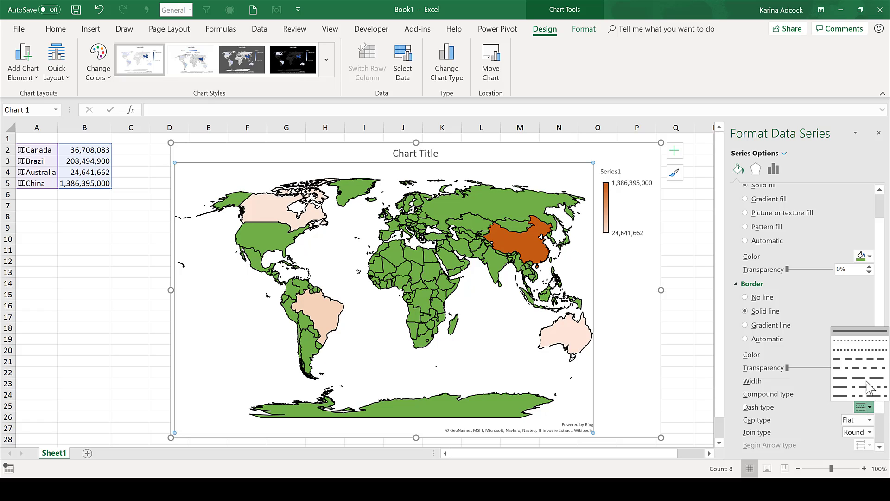
pyautogui.click(861, 341)
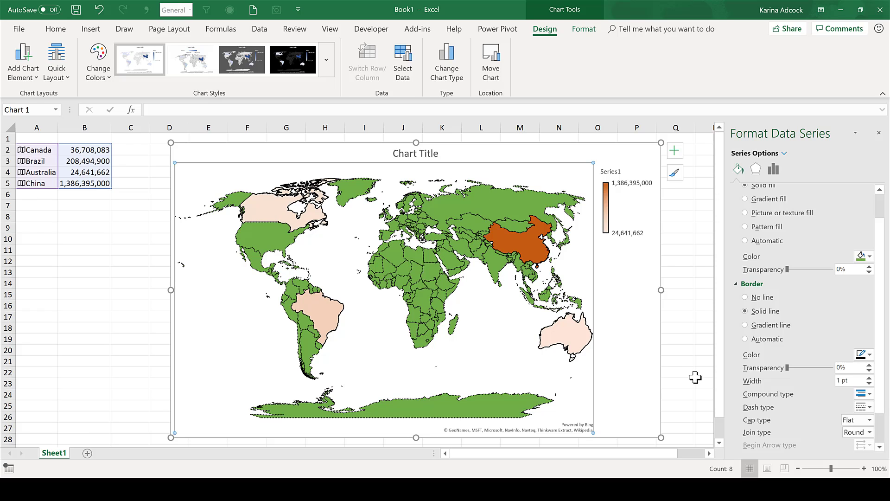
pyautogui.click(864, 407)
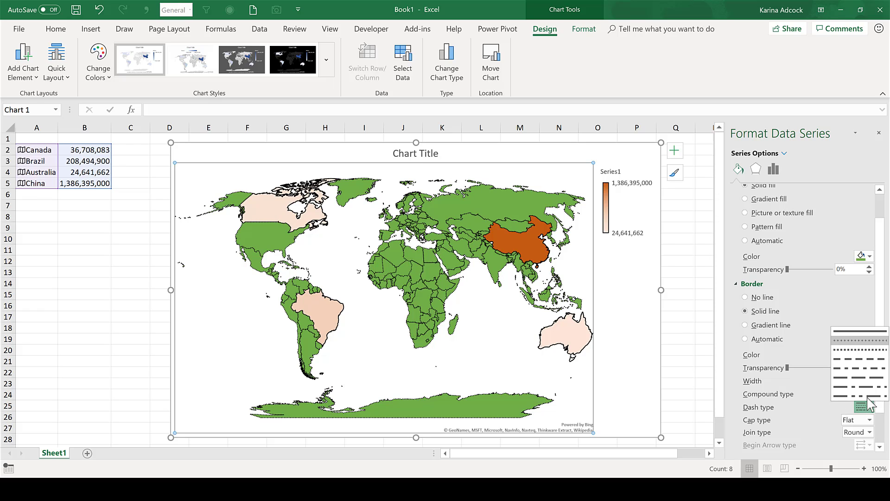
pyautogui.click(859, 331)
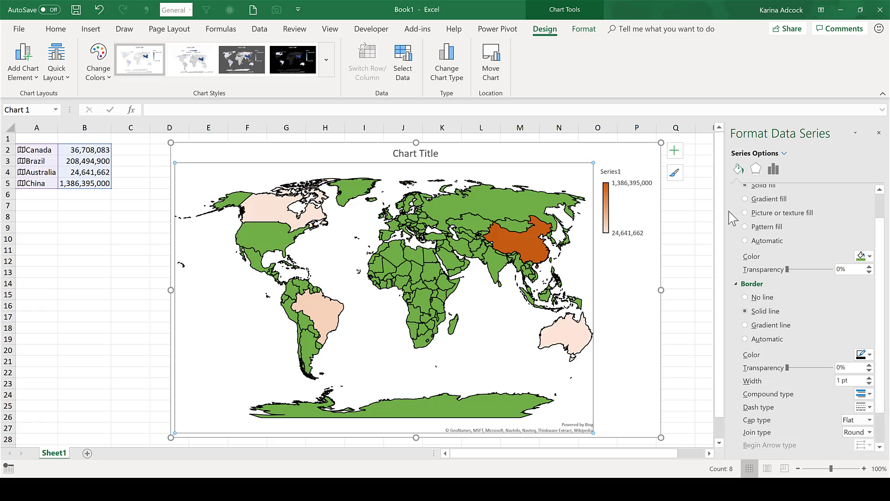
# Try a shadow preset with a 90° angle and 3 pt distance on the map series, and remove the shadow.
pyautogui.click(756, 170)
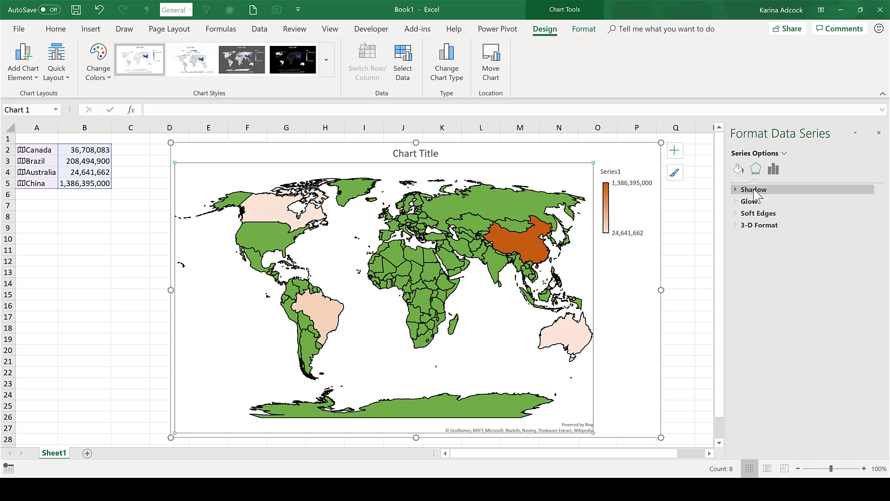
pyautogui.click(761, 190)
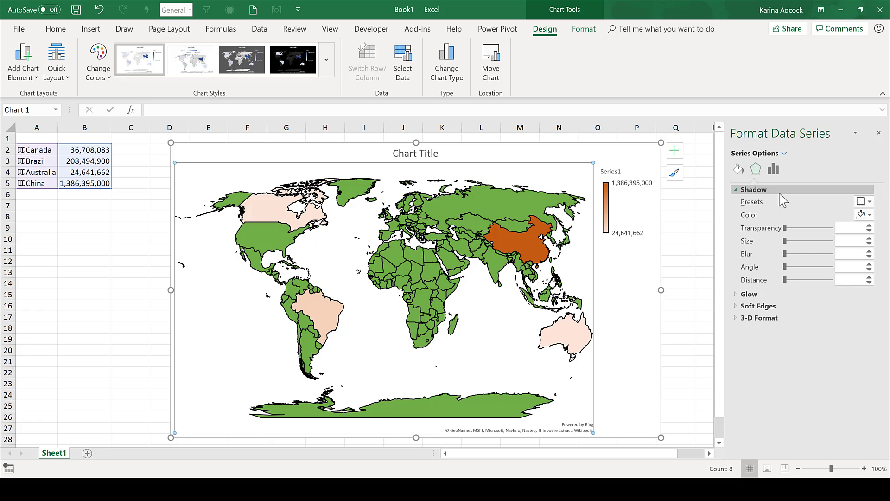
pyautogui.click(864, 205)
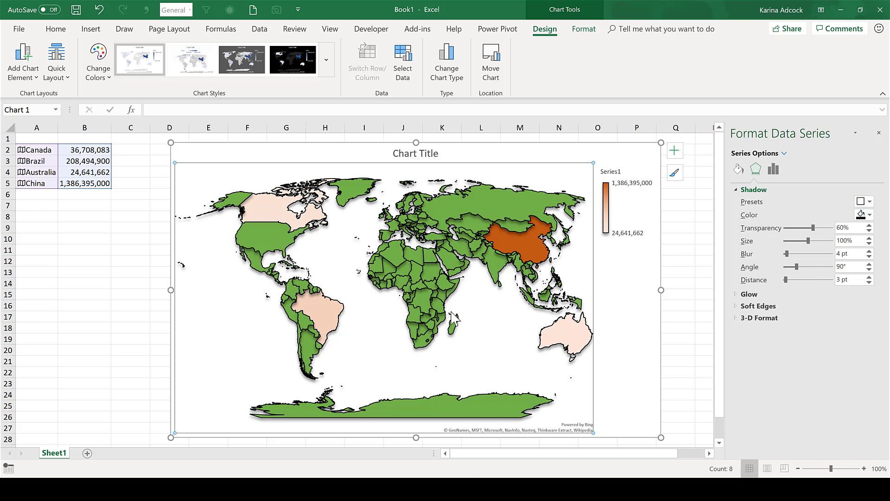
pyautogui.click(860, 202)
pyautogui.click(799, 235)
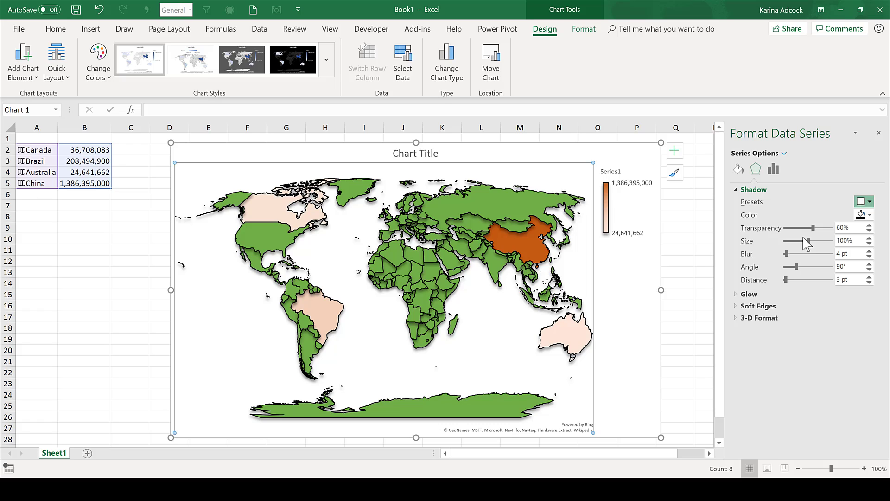
# Try a solid light blue fill on the chart's plot area and set it to No fill.
pyautogui.click(786, 154)
pyautogui.click(802, 207)
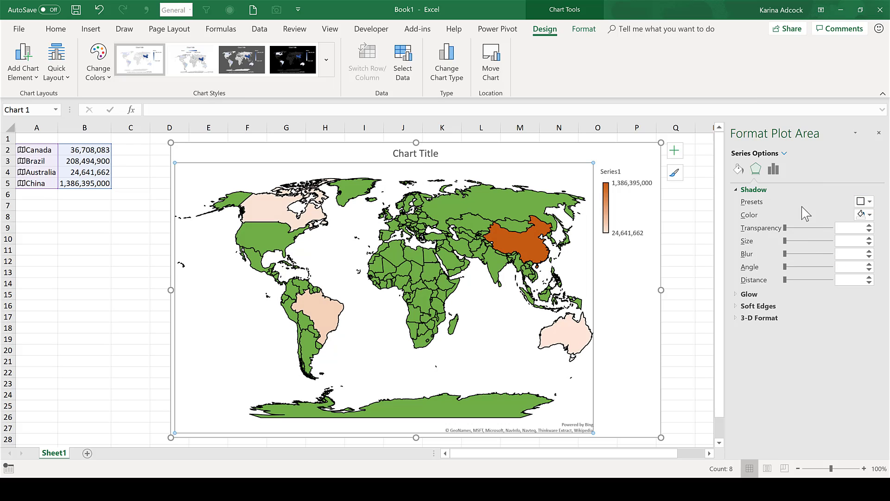
pyautogui.click(738, 169)
pyautogui.click(754, 219)
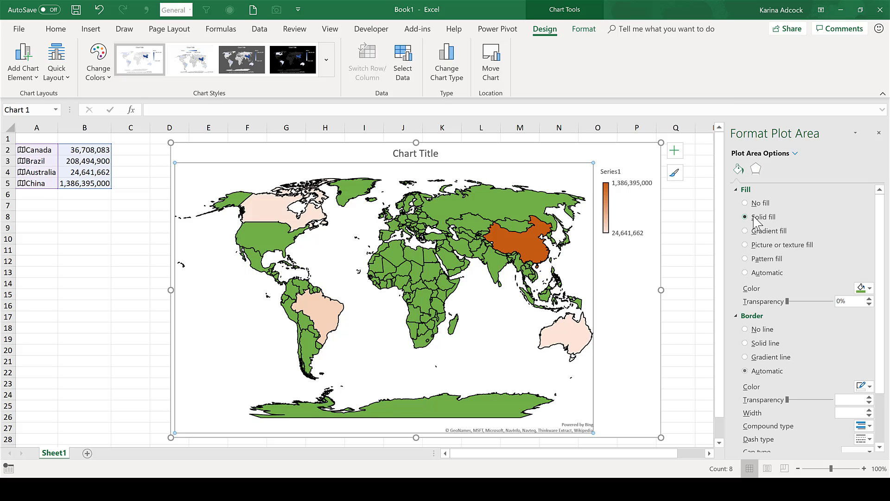
pyautogui.click(860, 288)
pyautogui.press('Escape')
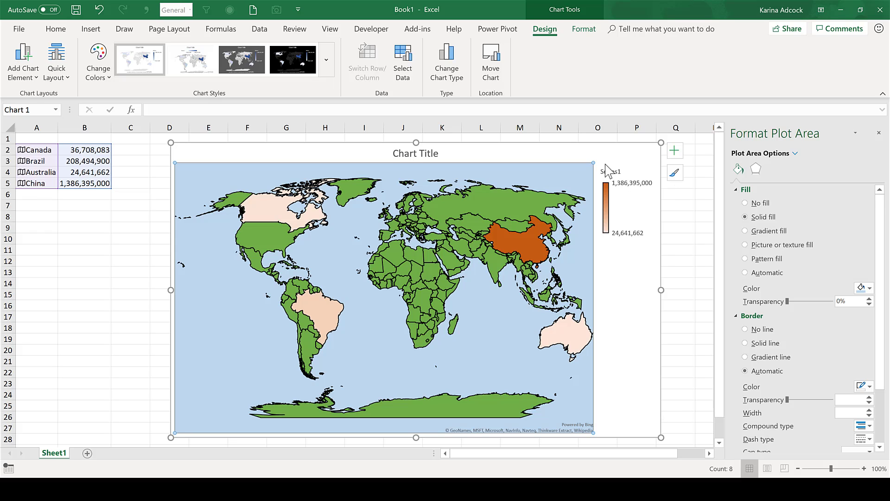
pyautogui.click(744, 204)
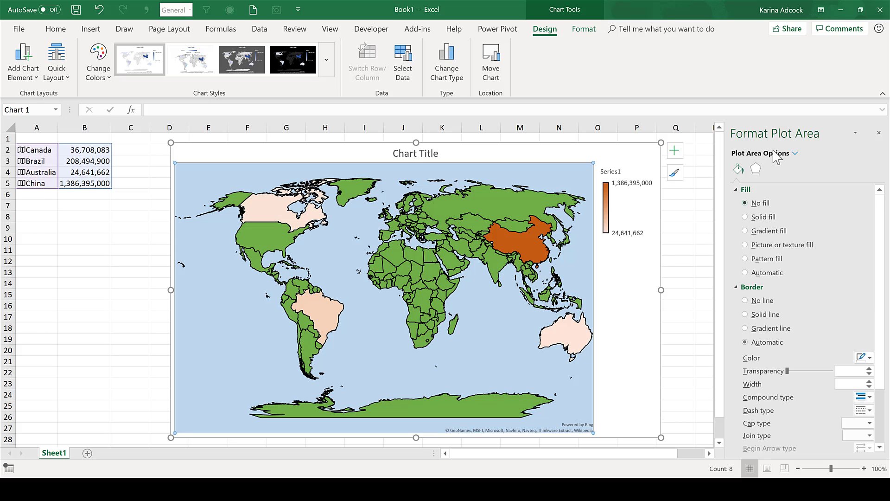
# Fill the whole chart area with solid light blue.
pyautogui.click(797, 155)
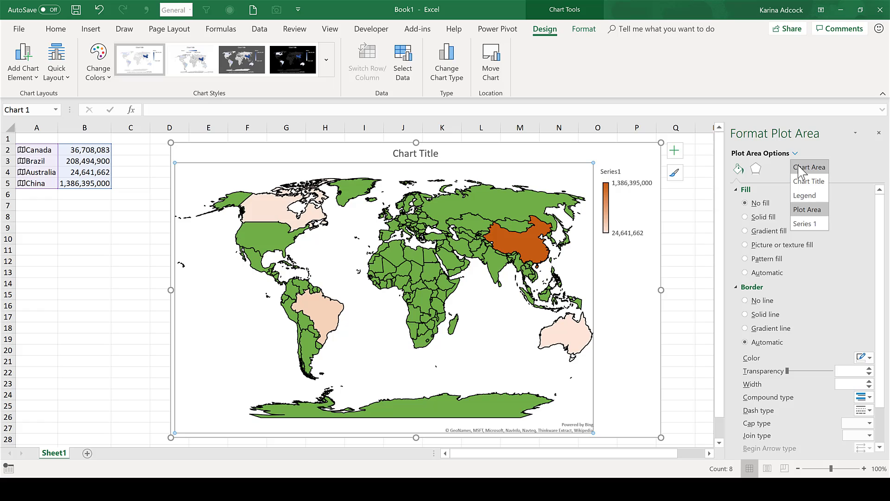
pyautogui.click(798, 165)
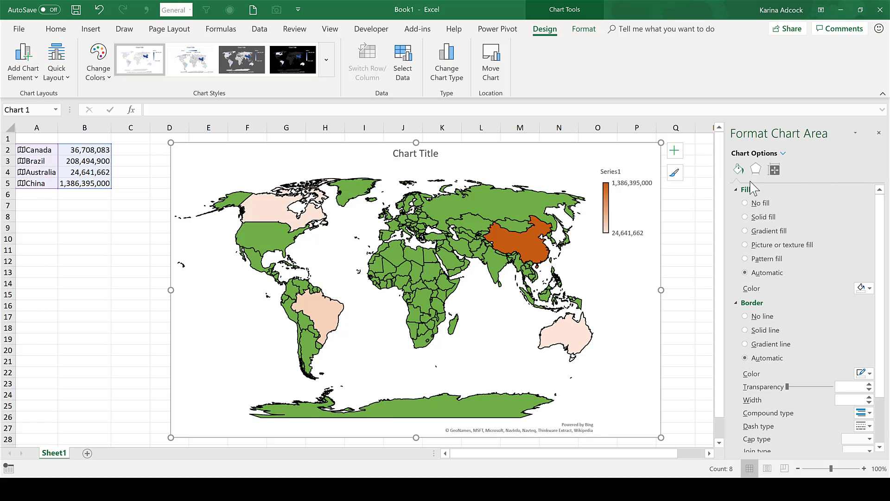
pyautogui.click(746, 218)
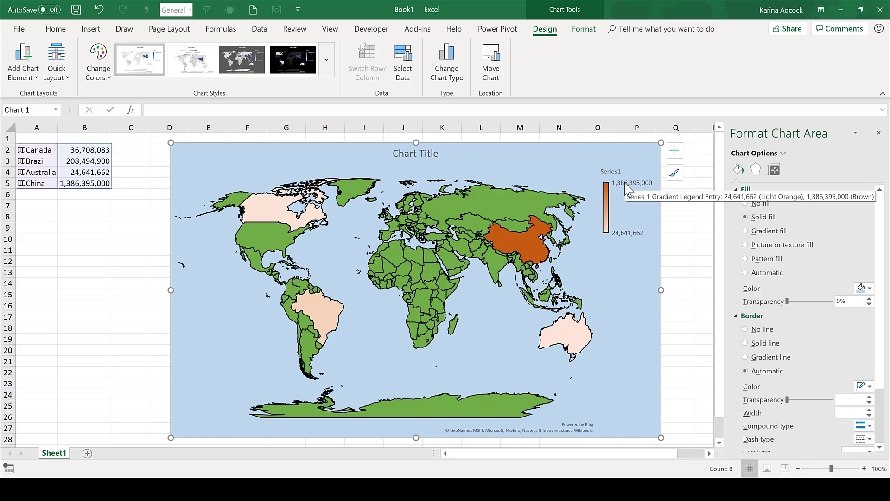
pyautogui.moveTo(628, 188)
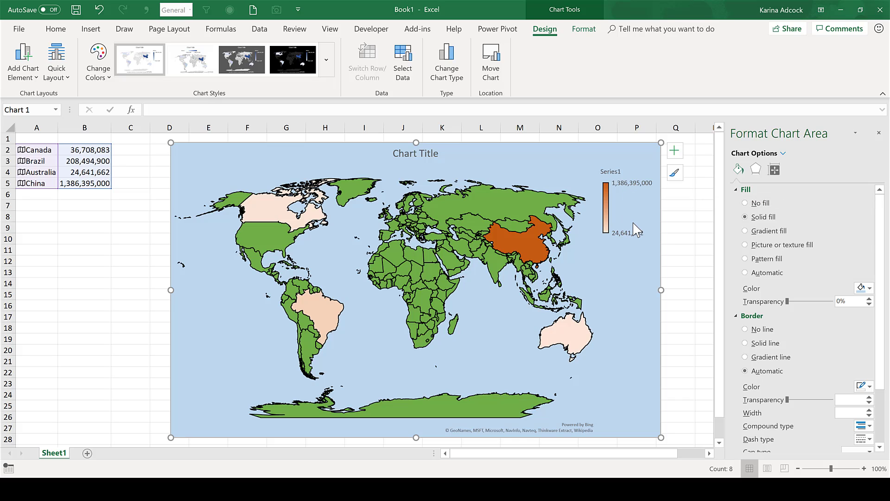
pyautogui.moveTo(633, 223)
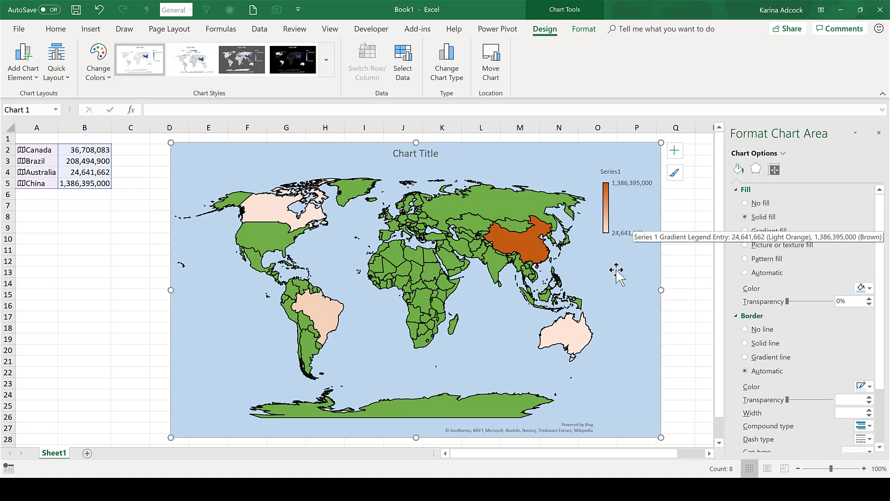
# Enter 0 in cell B6 and 1,500,000,000 in cell B7 below the population figures.
pyautogui.click(79, 194)
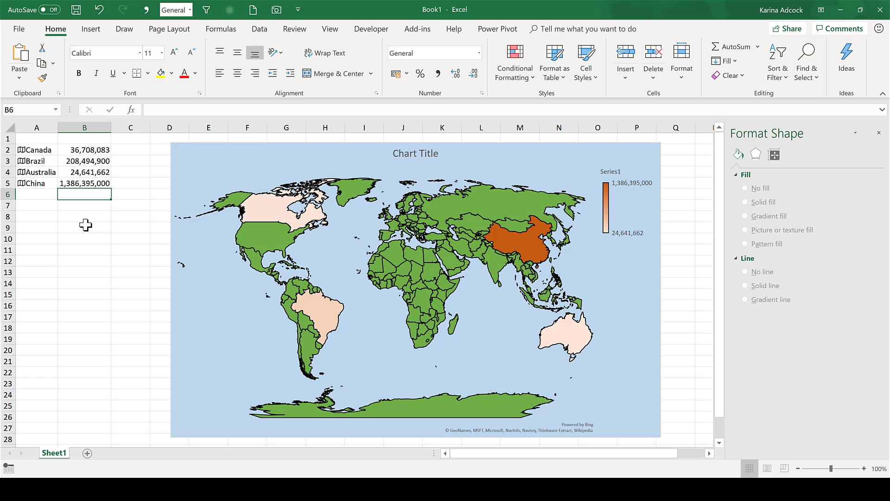
pyautogui.write('0')
pyautogui.press('Return')
pyautogui.write('1,500,000,0')
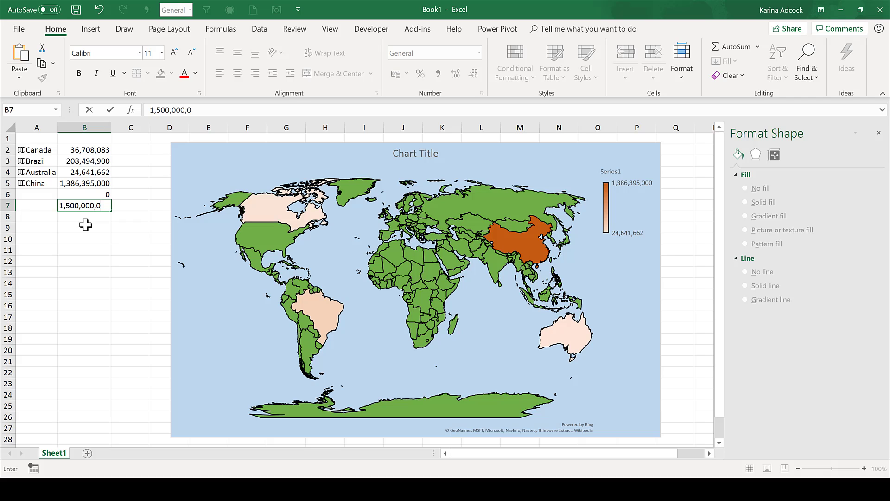
pyautogui.write('00')
pyautogui.press('Return')
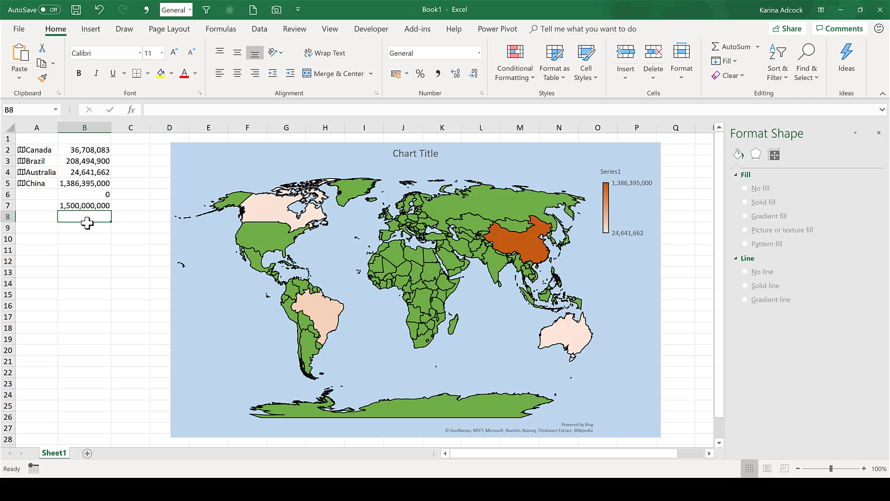
# Extend the map chart's data range down to row 7 and dismiss the chart's location-confidence notice.
pyautogui.click(369, 157)
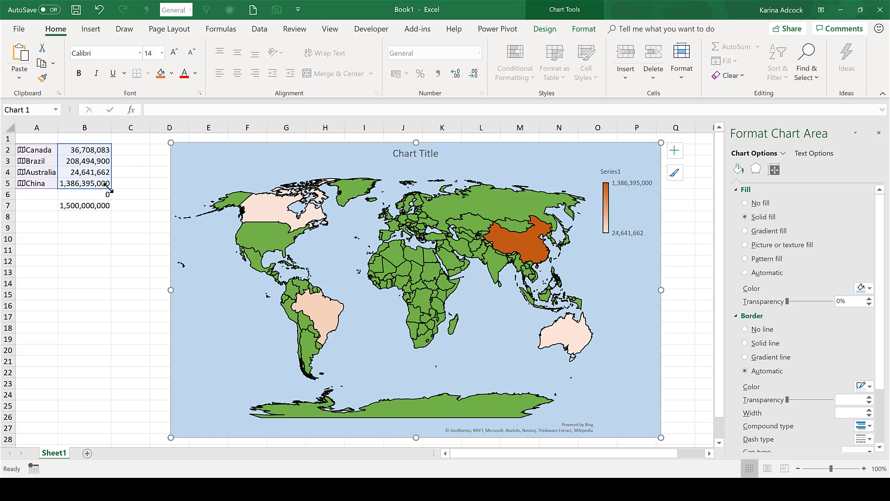
pyautogui.moveTo(110, 196); pyautogui.dragTo(112, 207)
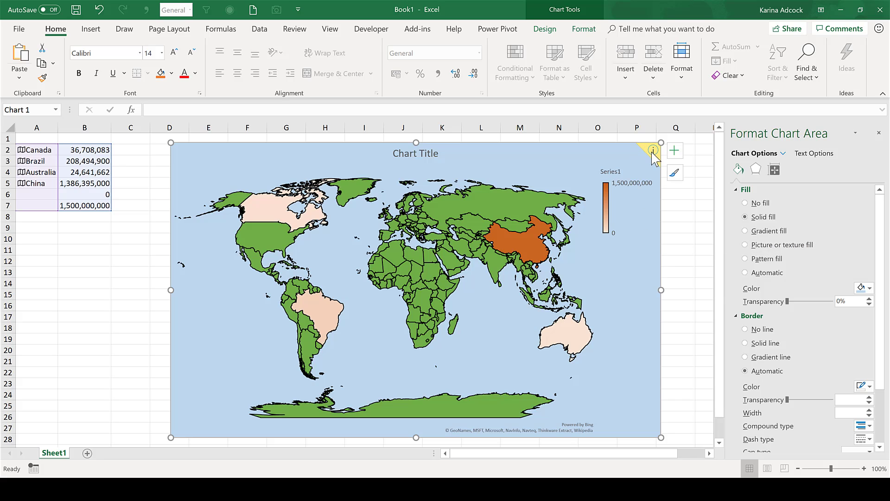
pyautogui.moveTo(653, 153)
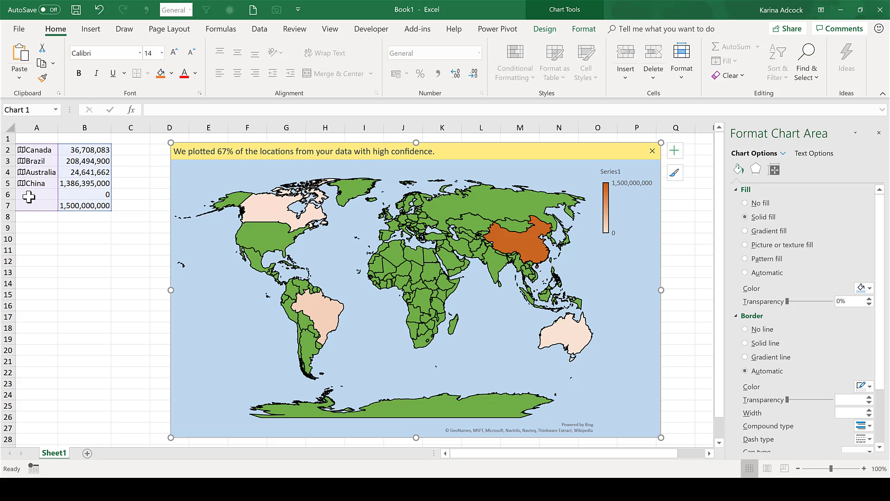
pyautogui.click(653, 150)
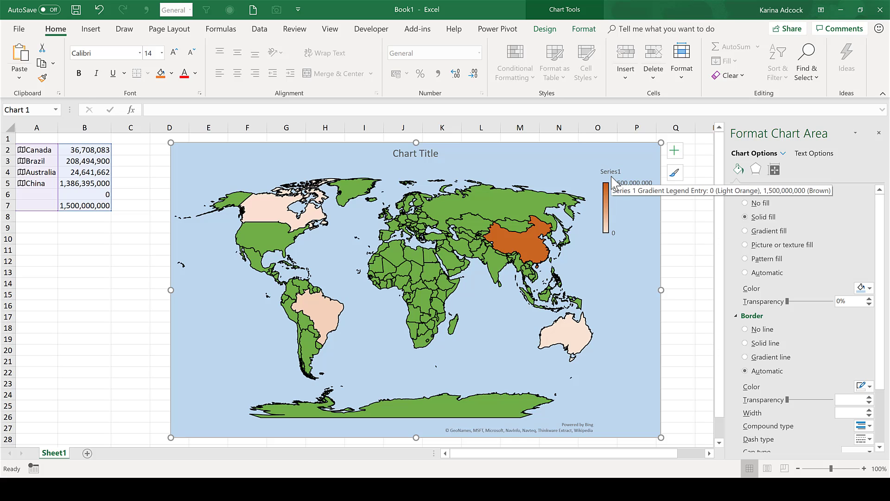
# Rename the map chart's data series as Population.
pyautogui.rightClick(356, 215)
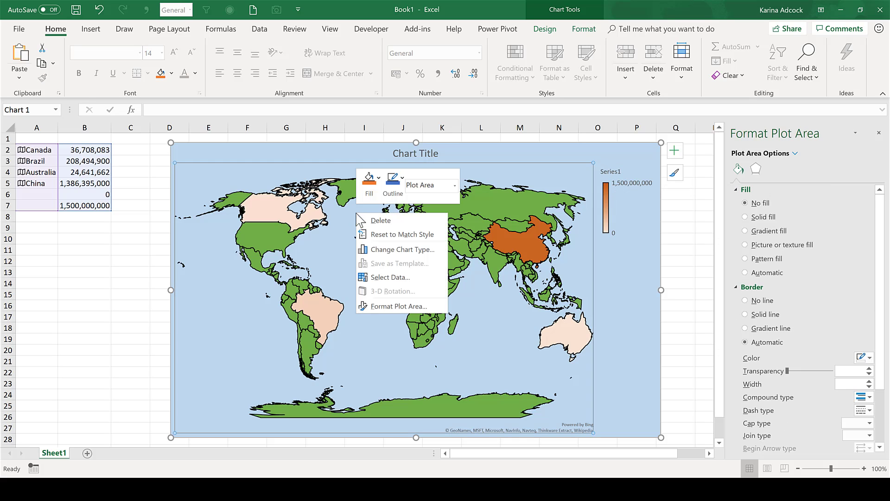
pyautogui.click(384, 278)
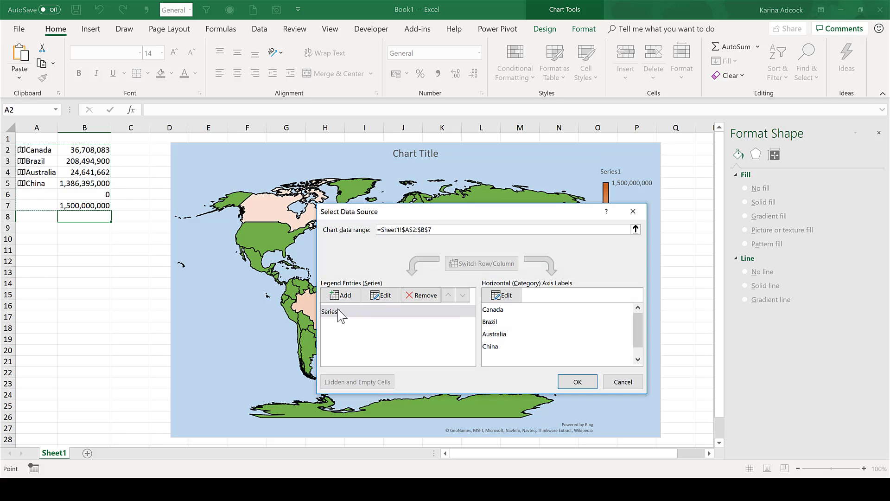
pyautogui.click(342, 313)
pyautogui.click(381, 295)
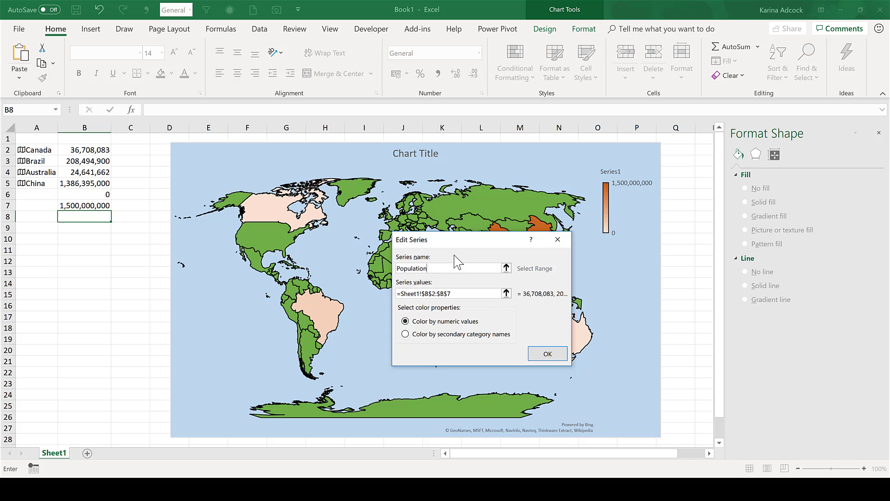
pyautogui.click(546, 357)
pyautogui.click(577, 381)
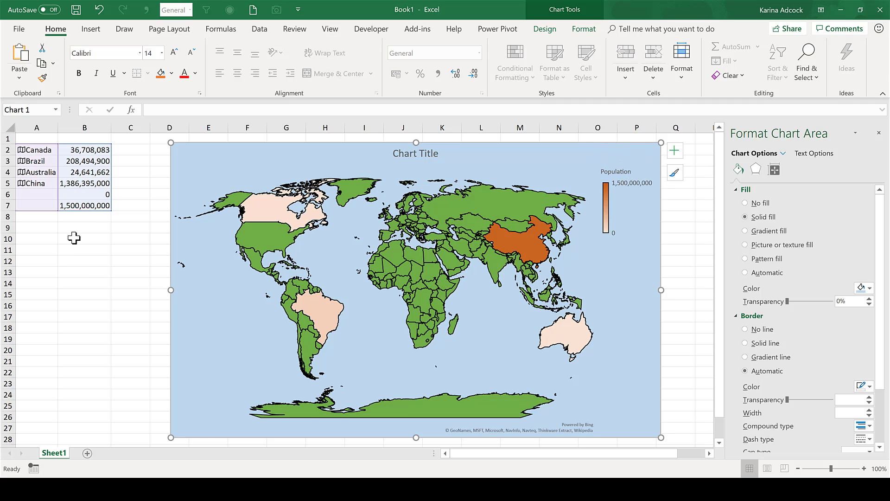
# Clear the two extra values below the country list and enter Antartica in cell A6.
pyautogui.moveTo(106, 251); pyautogui.dragTo(44, 197)
pyautogui.press('Delete')
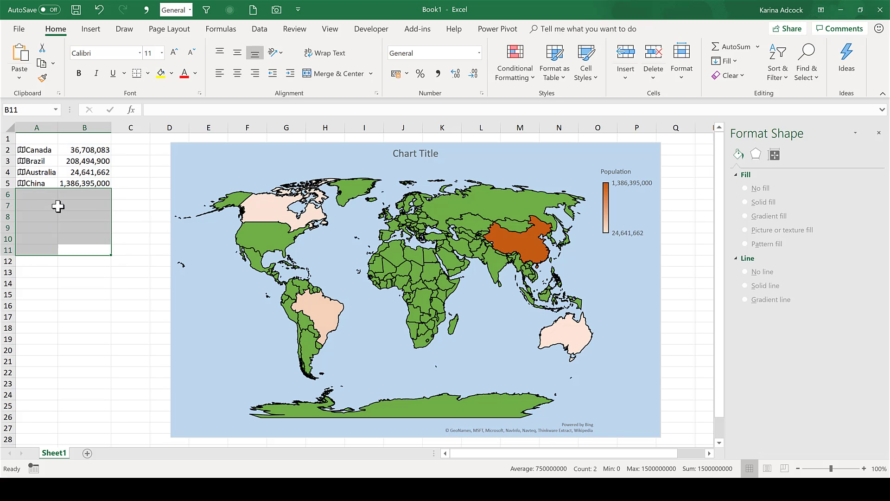
pyautogui.click(47, 195)
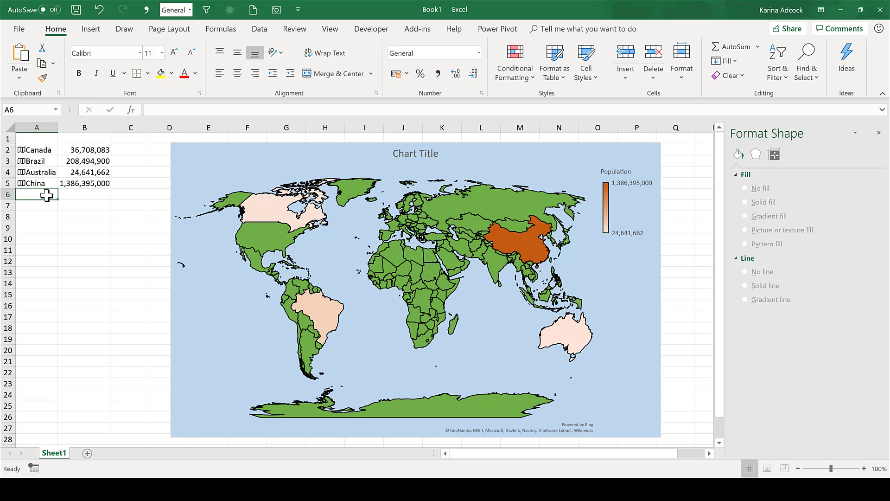
pyautogui.write('Antarti')
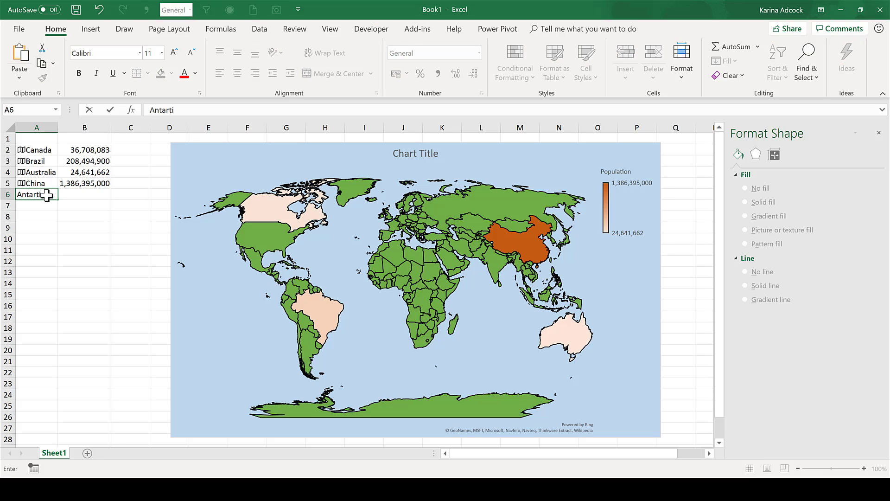
pyautogui.write('ca')
pyautogui.press('Return')
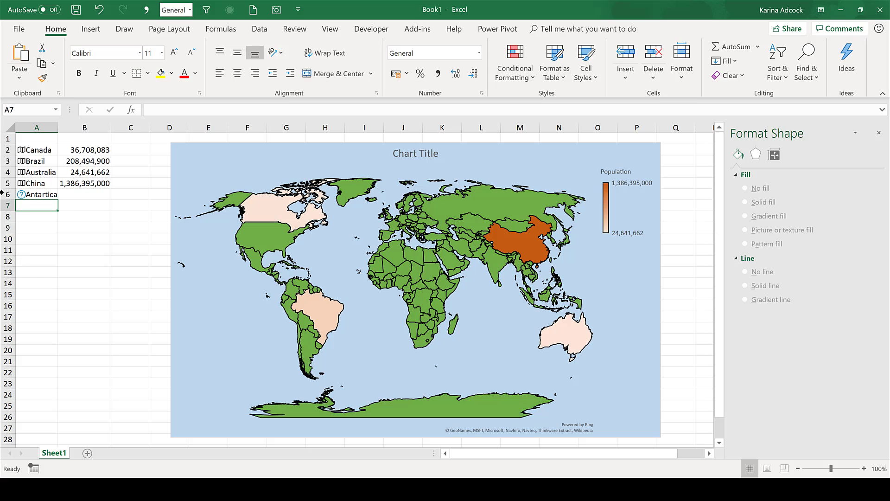
# Match the Antartica entry to the suggested Antártica geography record and add its Population beside it.
pyautogui.click(22, 196)
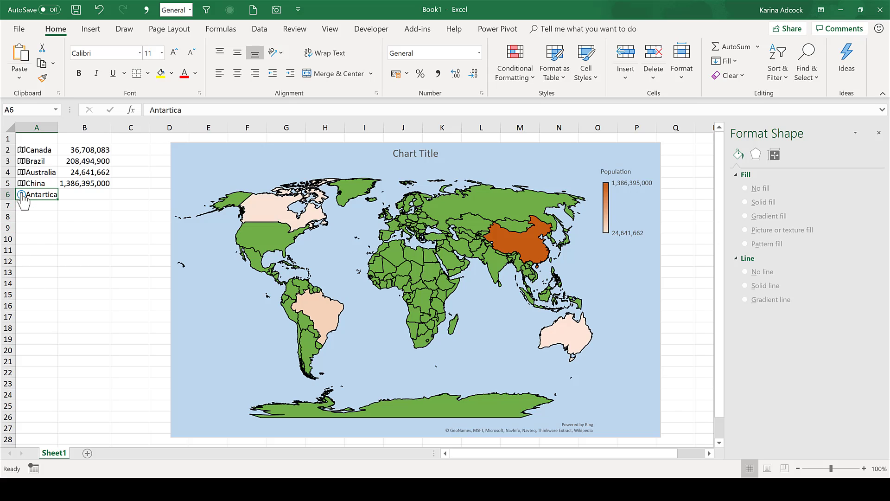
pyautogui.click(22, 195)
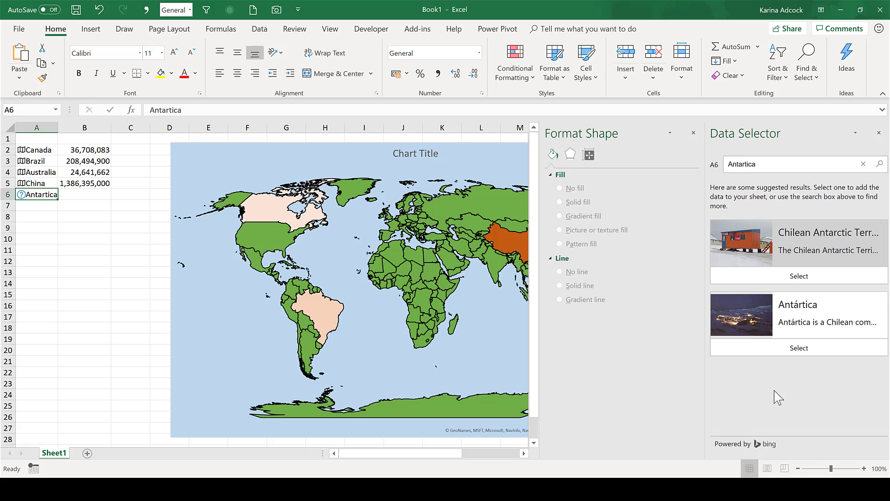
pyautogui.click(804, 351)
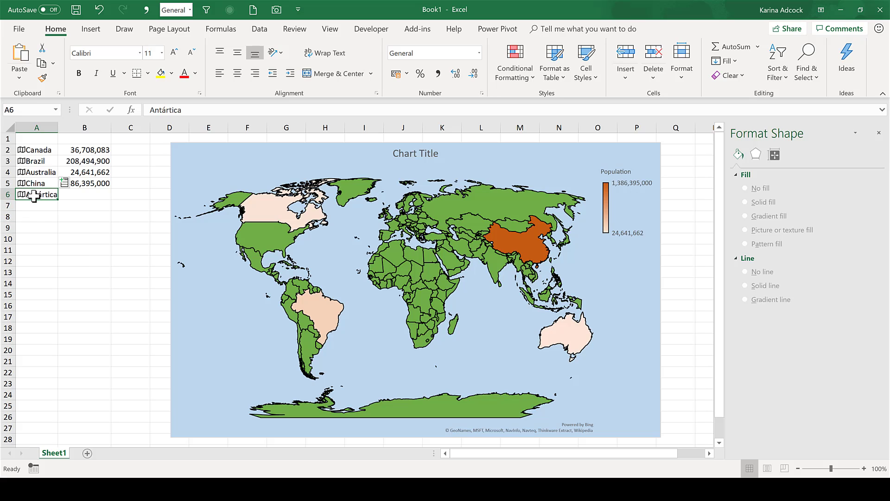
pyautogui.click(65, 182)
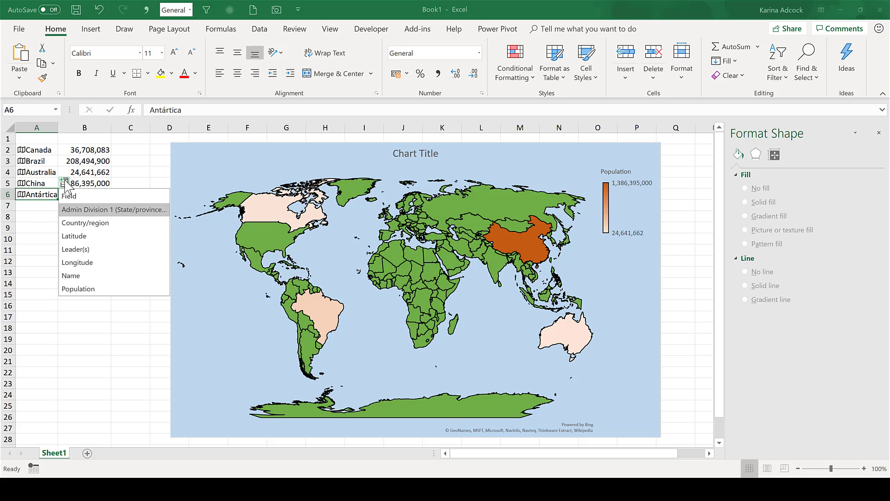
pyautogui.click(83, 288)
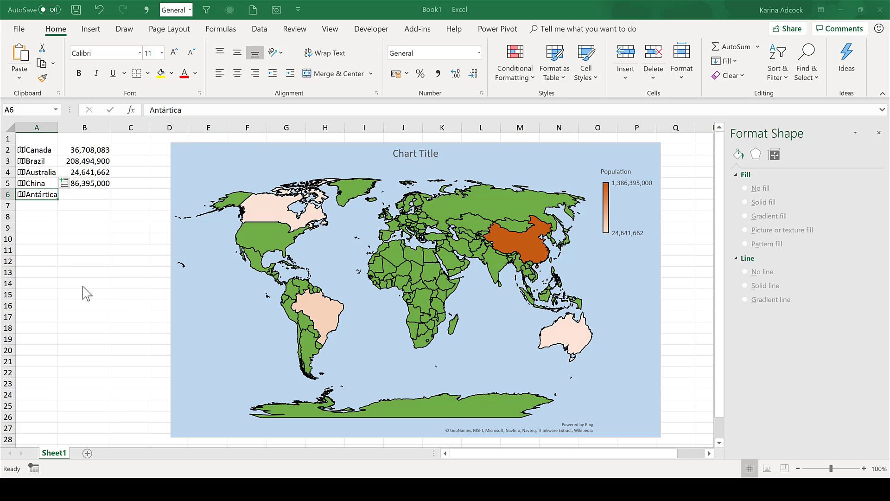
pyautogui.click(75, 238)
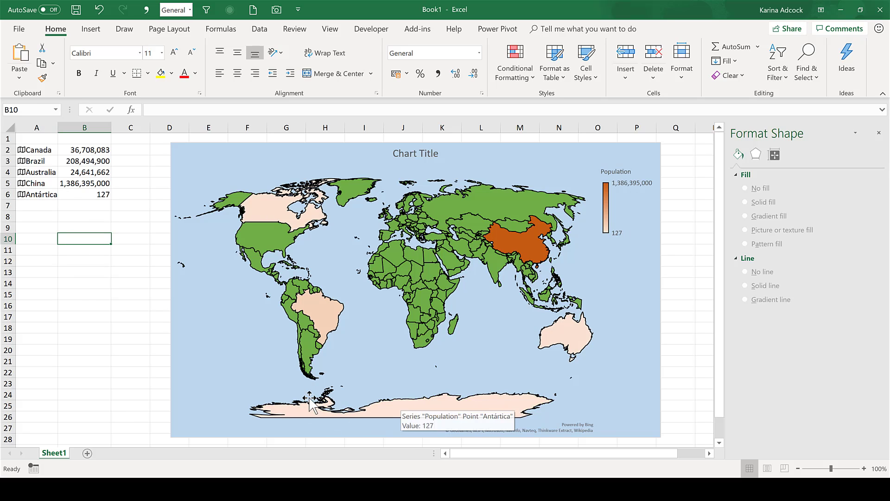
pyautogui.moveTo(506, 411)
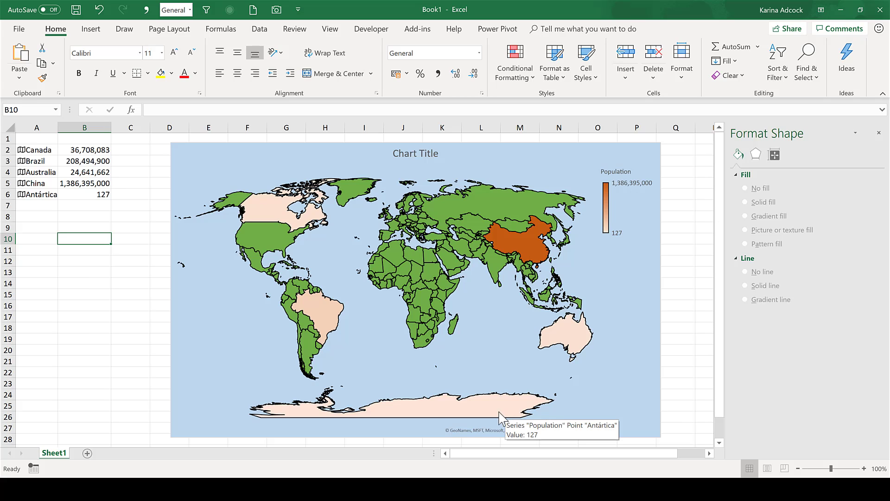
pyautogui.click(129, 283)
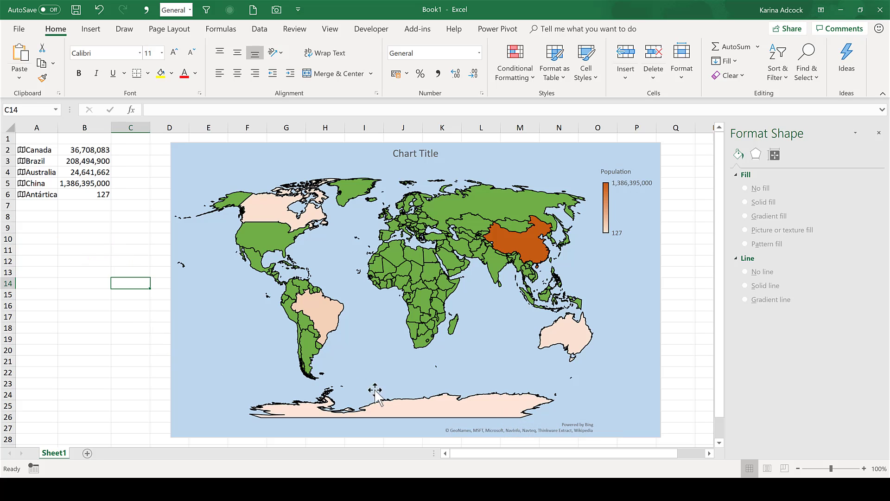
# Try a dark gold fill on the Antarctica data point alone and set its fill to white.
pyautogui.click(426, 407)
pyautogui.click(426, 407)
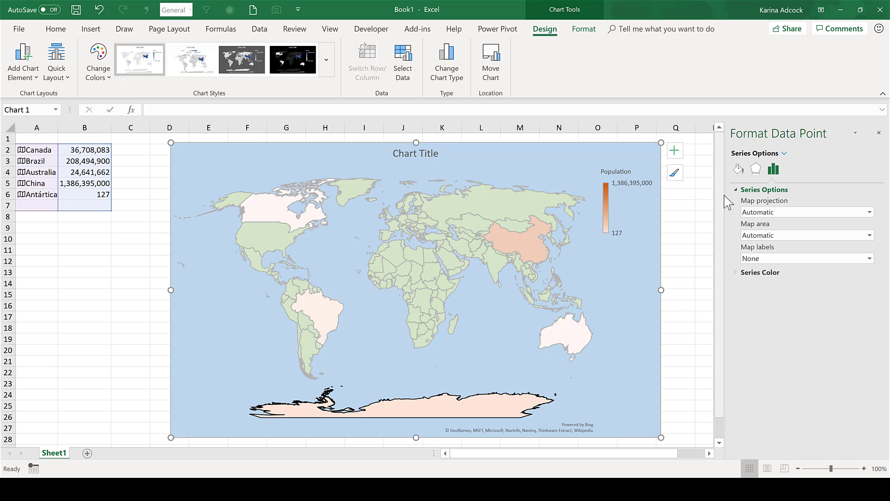
pyautogui.click(738, 169)
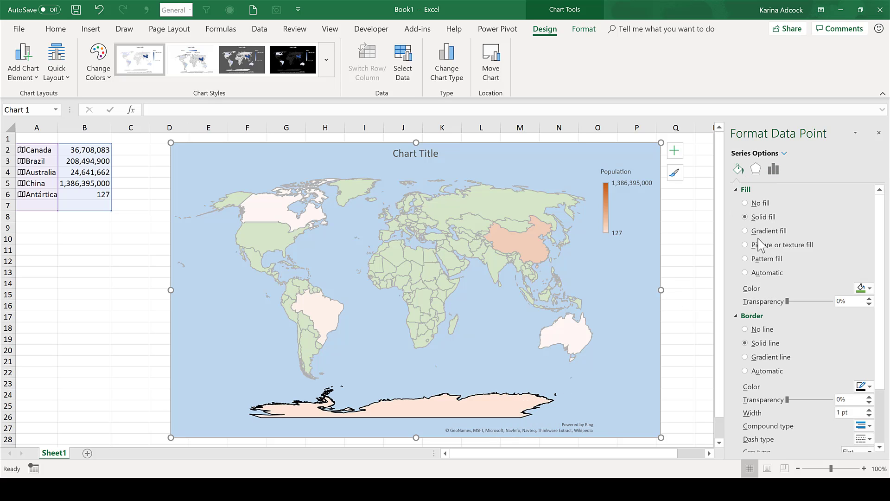
pyautogui.click(869, 288)
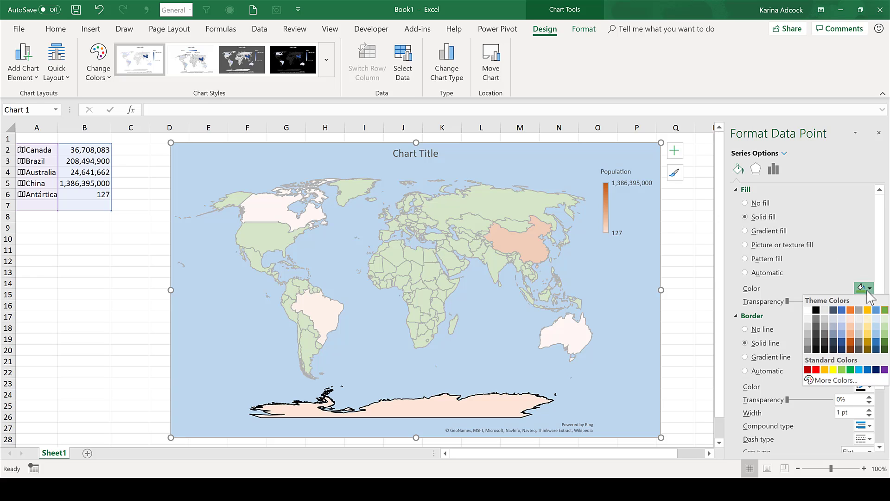
pyautogui.click(866, 349)
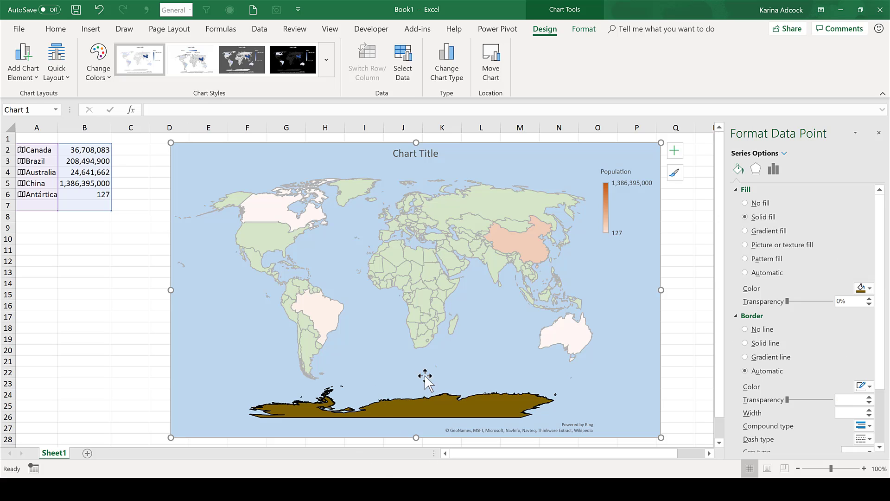
pyautogui.click(862, 289)
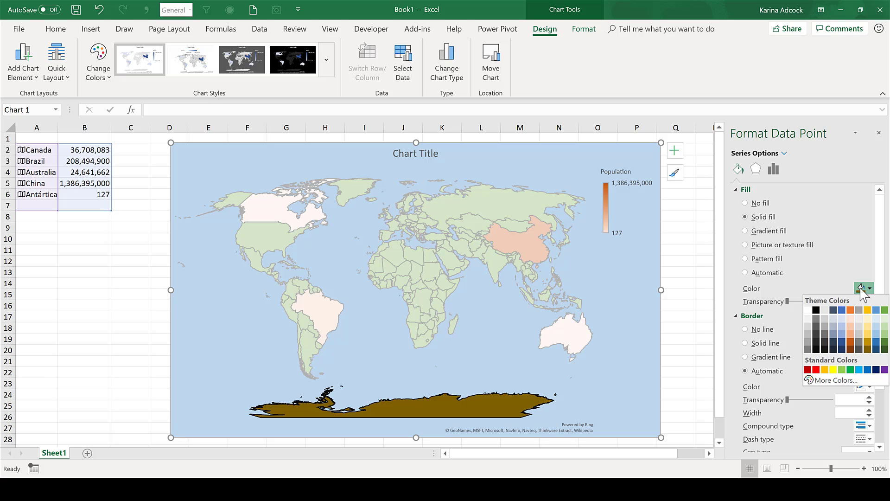
pyautogui.click(808, 312)
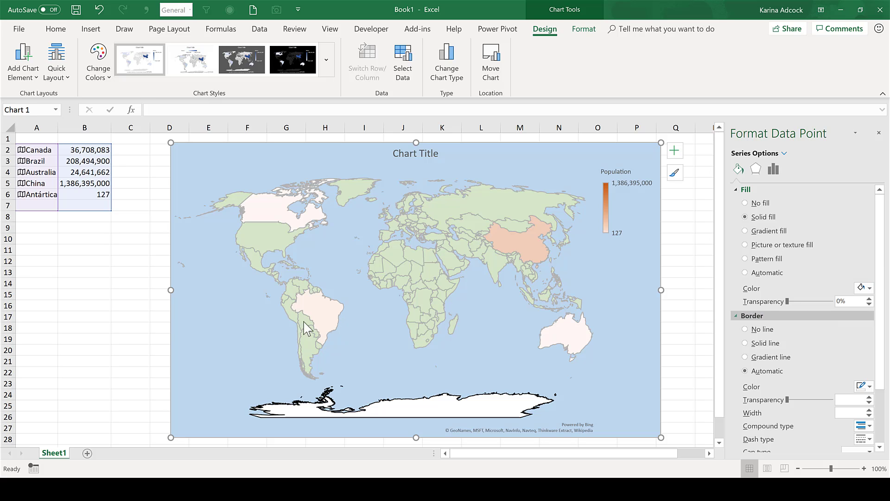
pyautogui.click(105, 257)
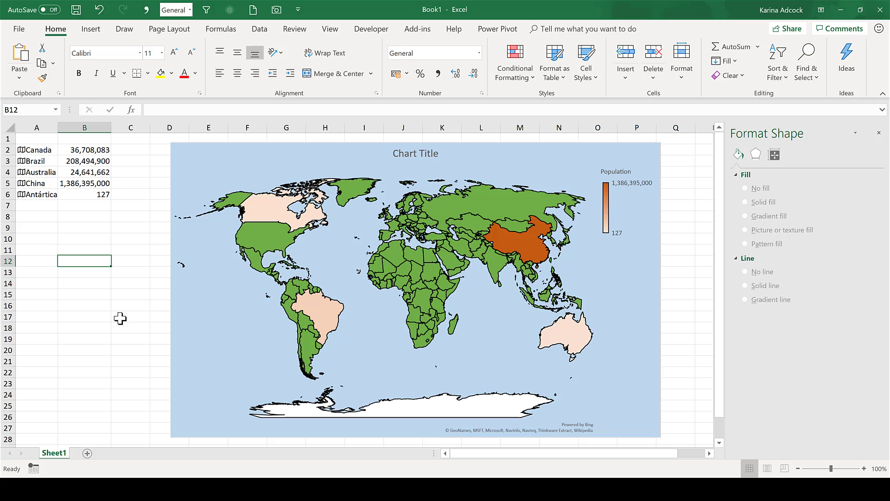
pyautogui.moveTo(31, 137); pyautogui.dragTo(31, 218)
pyautogui.click(78, 260)
pyautogui.click(392, 251)
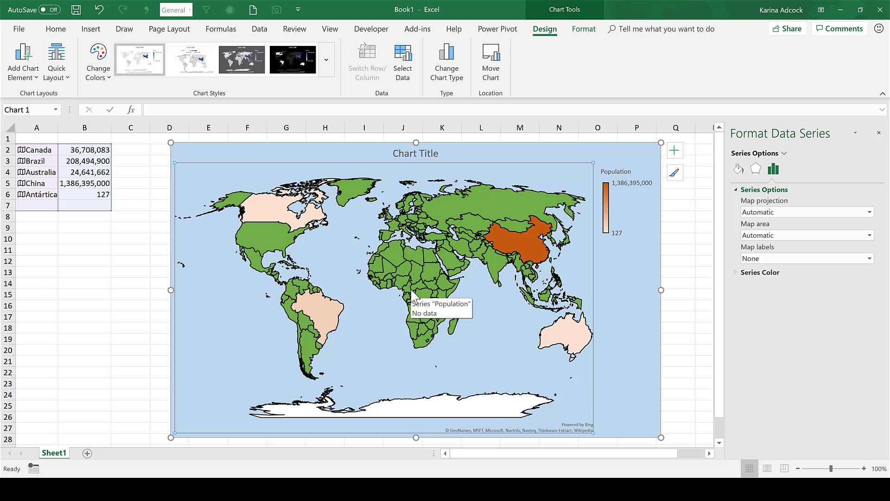
pyautogui.click(128, 226)
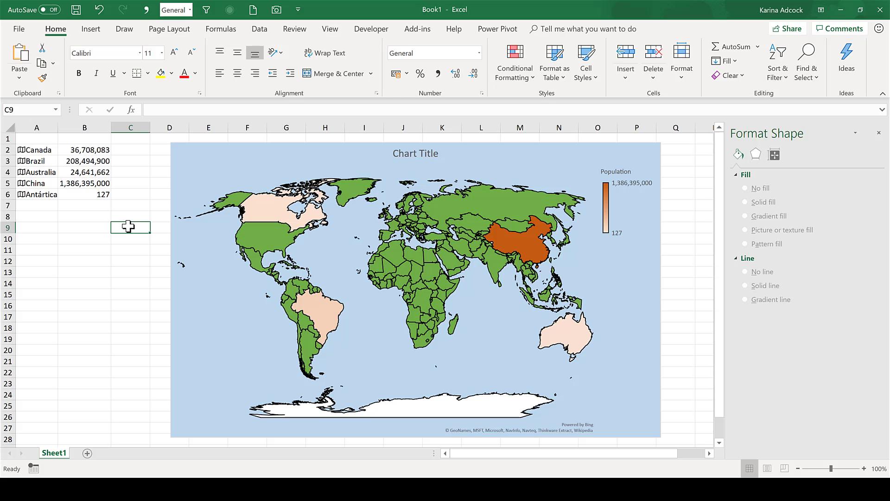
# Enter hemisphere codes beside the countries in C2:C6: NH for Canada and China, SH for Brazil, Australia and Antártica.
pyautogui.click(122, 150)
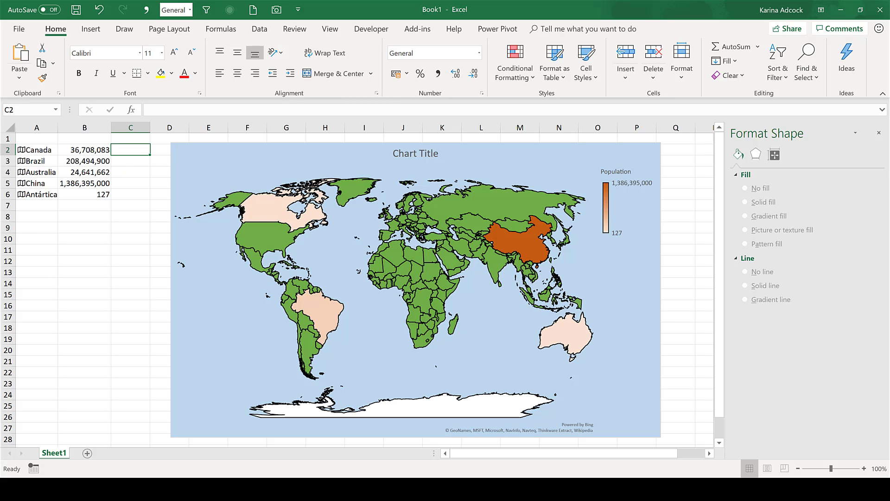
pyautogui.write('NH')
pyautogui.press('Return')
pyautogui.write('SH')
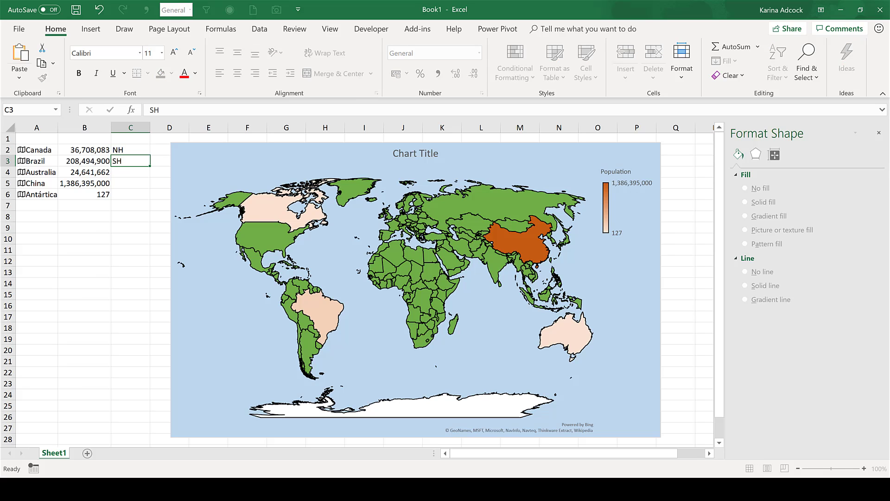
pyautogui.press('Return')
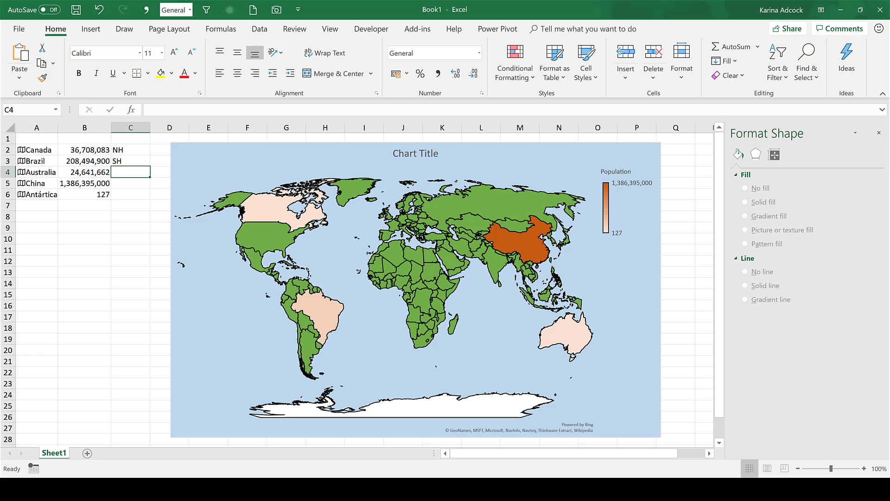
pyautogui.write('SH')
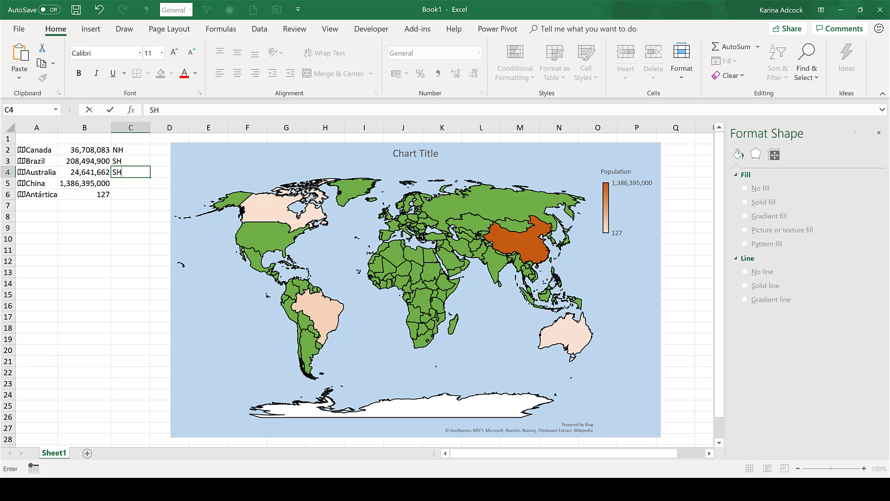
pyautogui.press('Return')
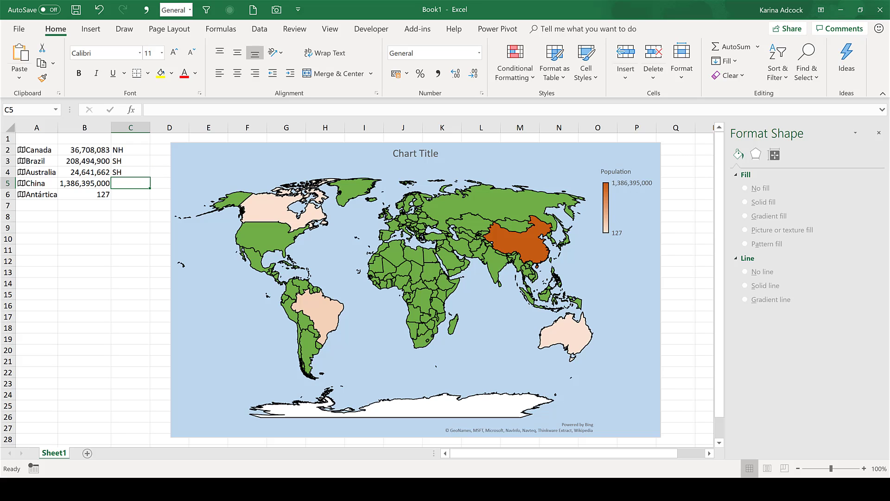
pyautogui.write('NH')
pyautogui.press('Return')
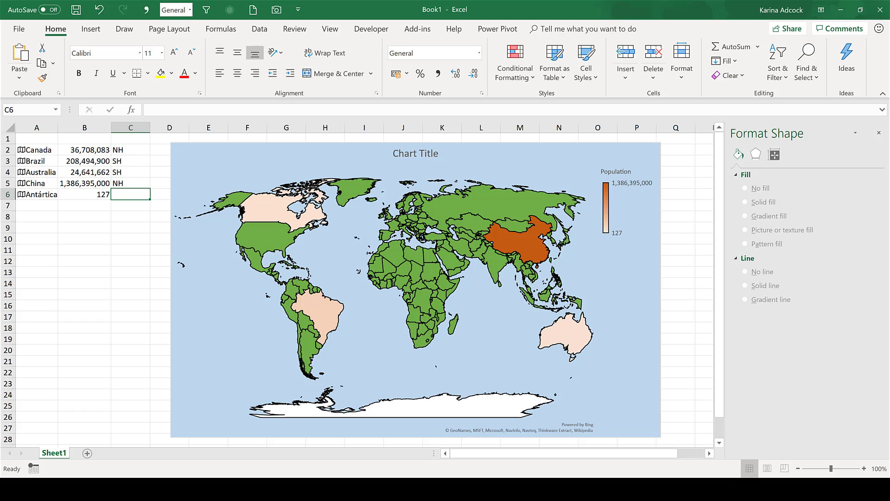
pyautogui.write('SH')
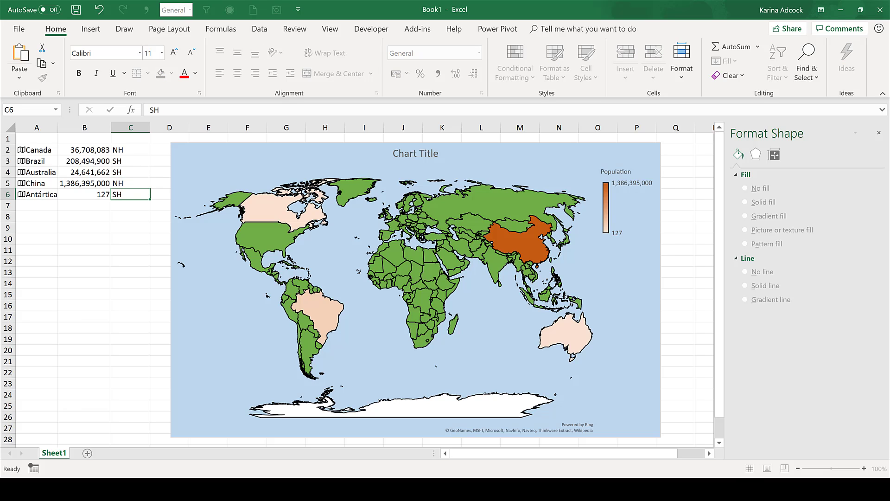
pyautogui.press('Return')
# Edit the map chart's Population series so that its values come from cells C2:C6.
pyautogui.click(229, 157)
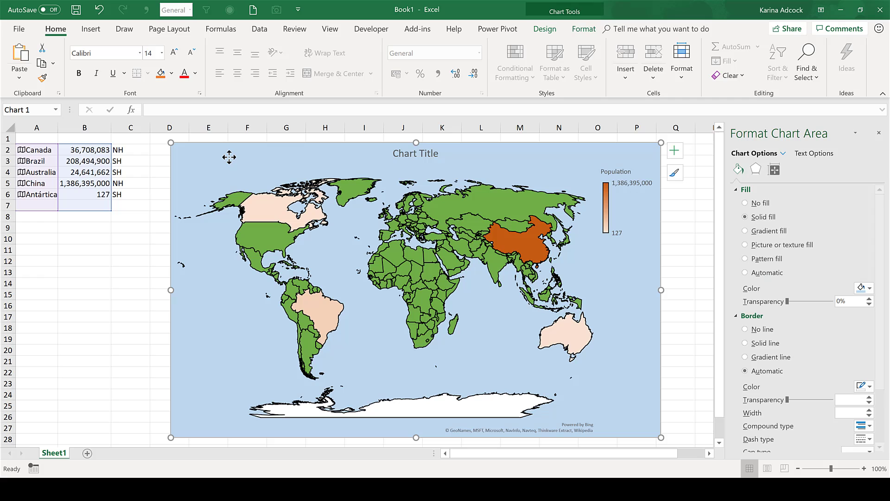
pyautogui.rightClick(229, 157)
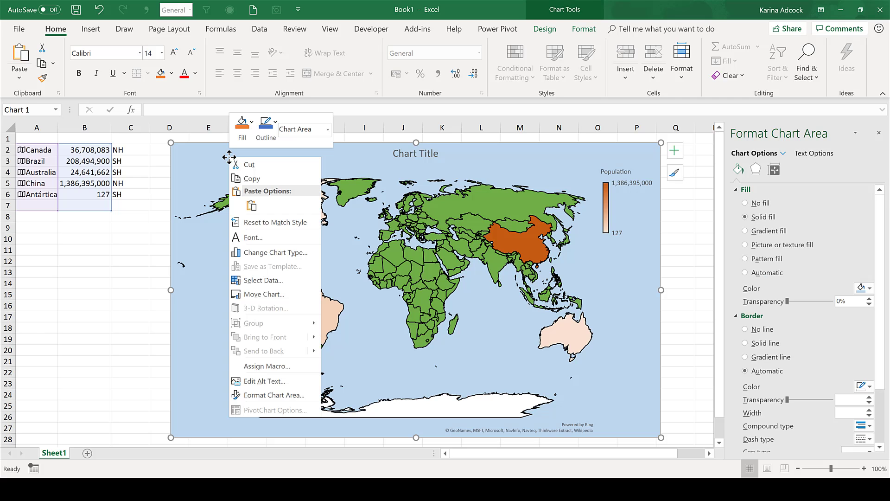
pyautogui.click(261, 280)
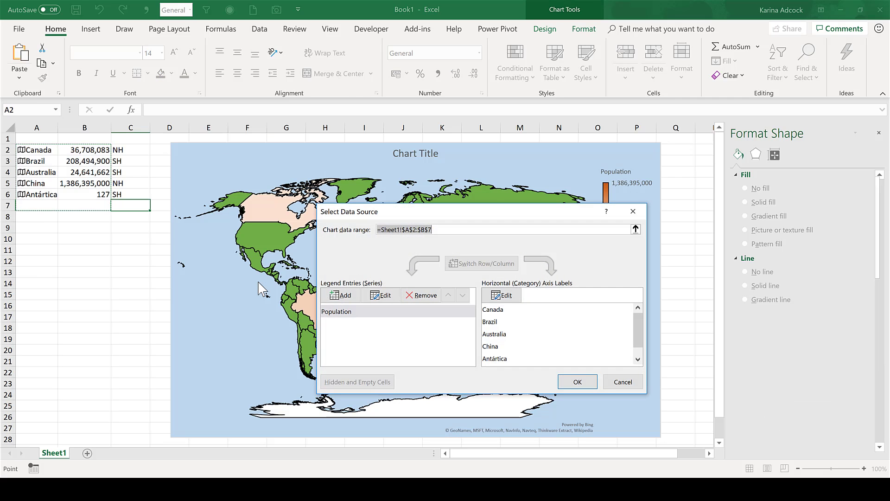
pyautogui.click(348, 312)
pyautogui.click(383, 297)
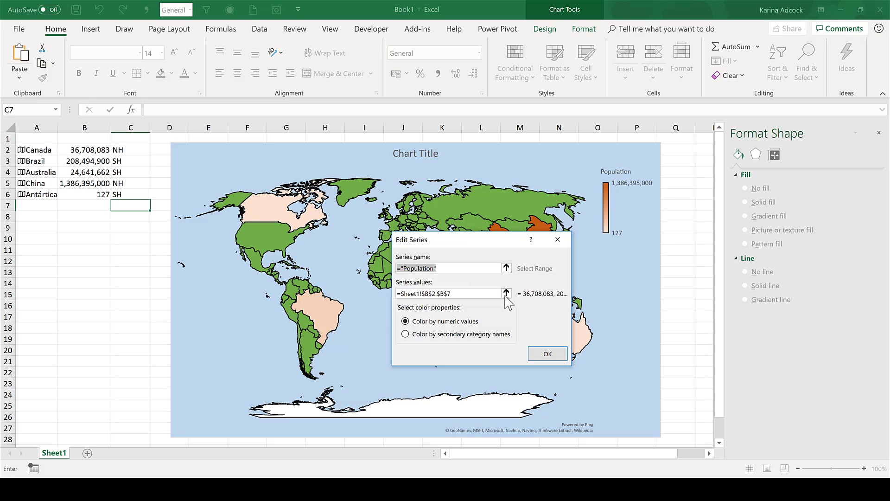
pyautogui.click(506, 293)
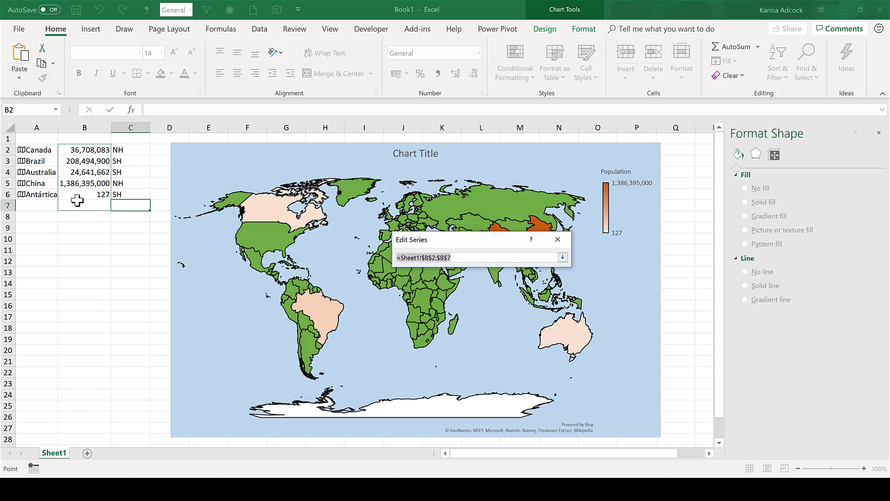
pyautogui.moveTo(133, 148); pyautogui.dragTo(129, 195)
pyautogui.press('Return')
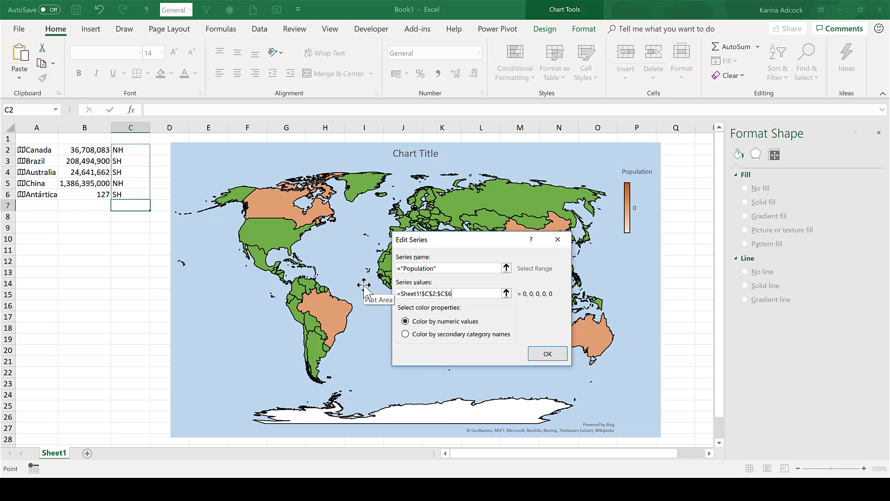
# Set the series to color by secondary category names and apply the data source changes.
pyautogui.click(405, 334)
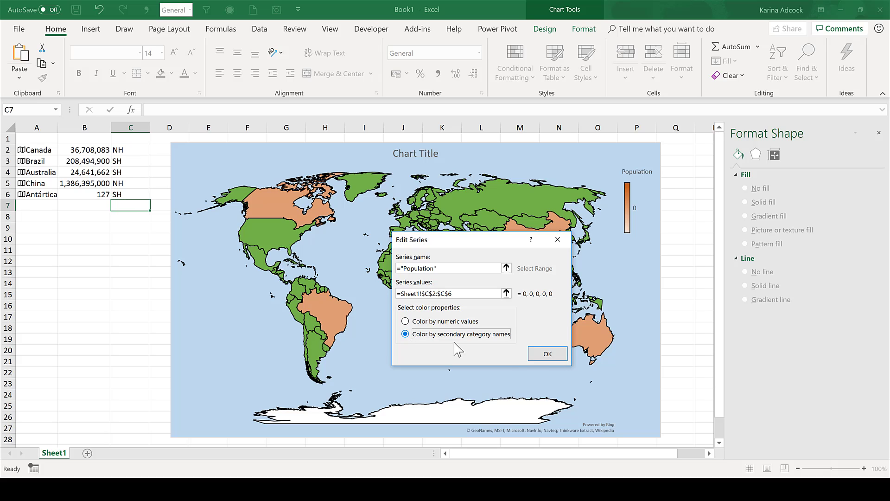
pyautogui.click(547, 354)
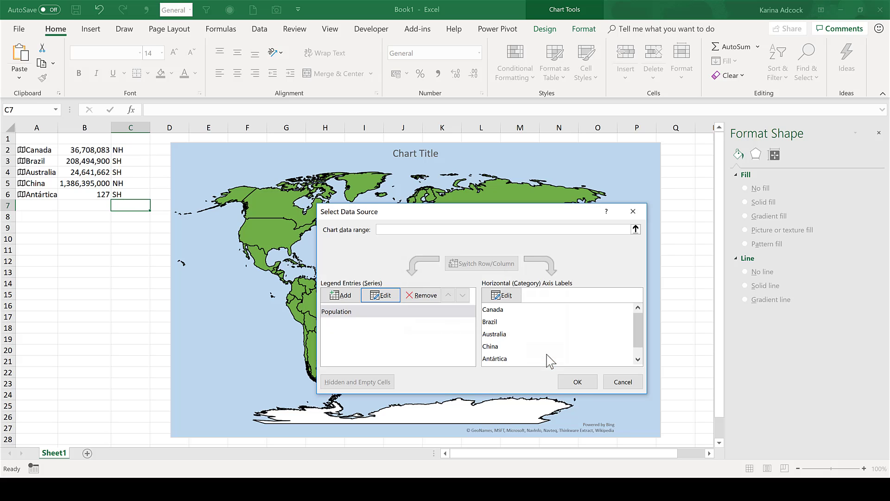
pyautogui.click(568, 383)
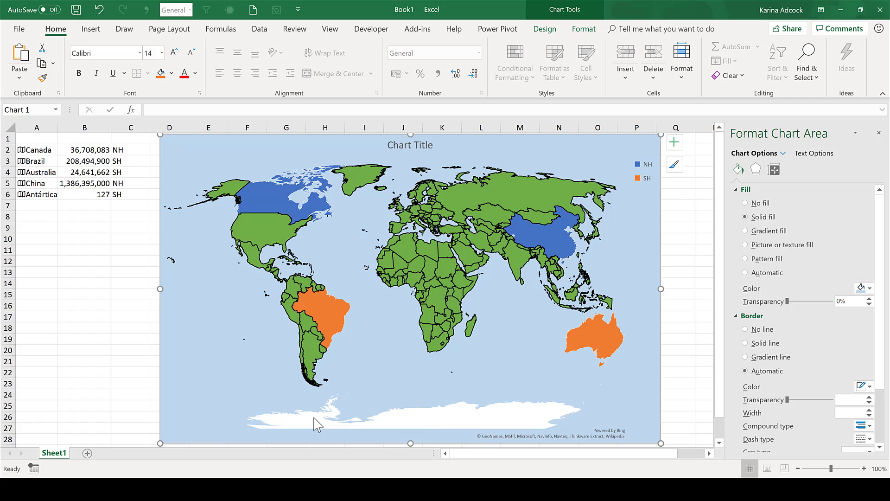
# Draw a rectangle about 6.92 cm wide and 0.49 cm high over the Bing attribution text on the map.
pyautogui.moveTo(314, 419)
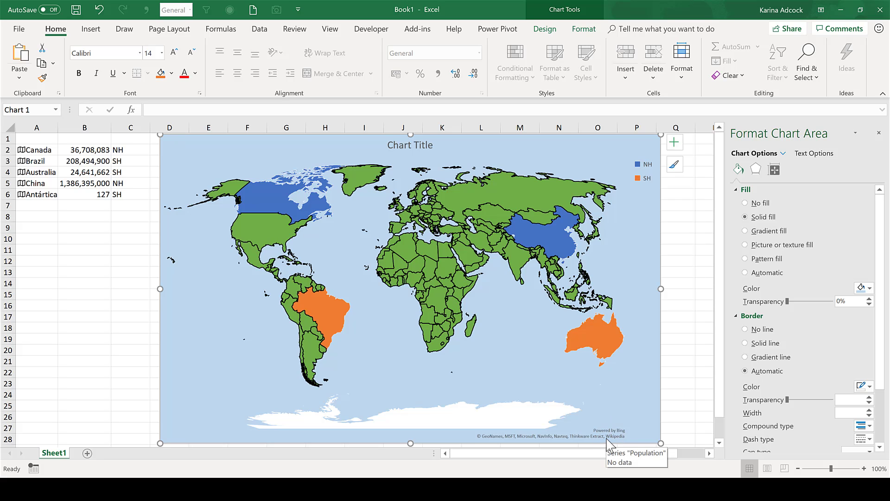
pyautogui.click(99, 33)
pyautogui.click(148, 59)
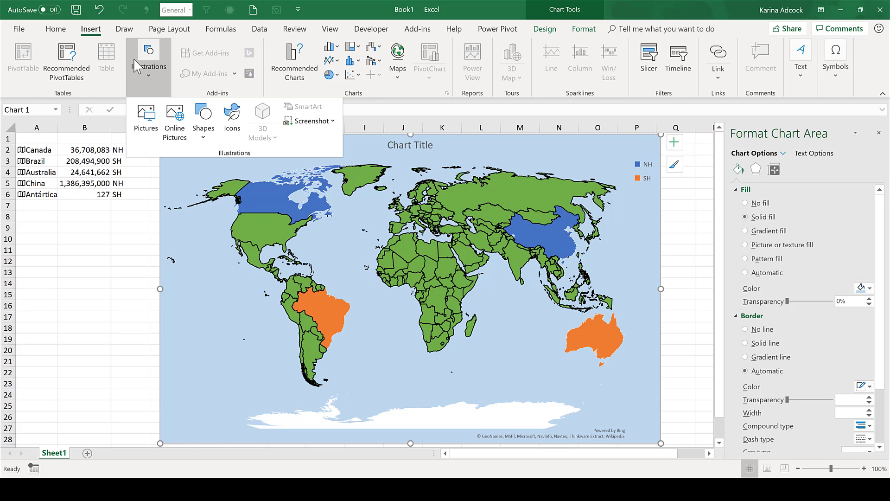
pyautogui.click(198, 138)
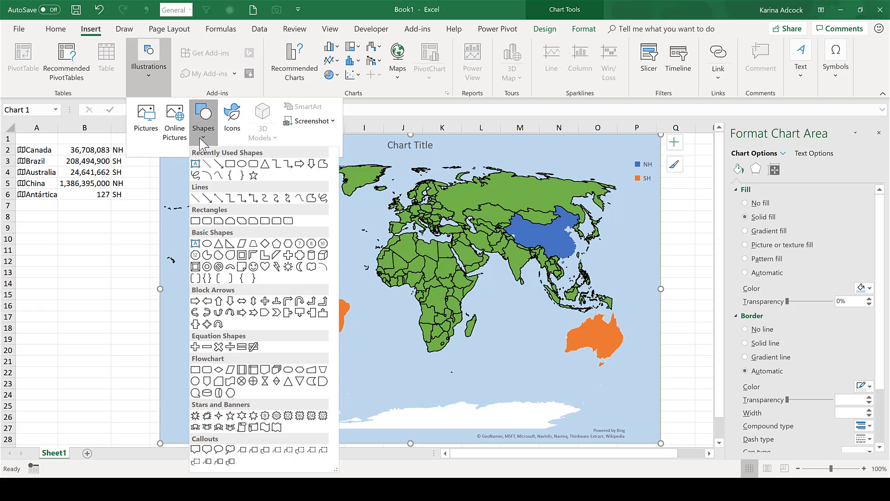
pyautogui.click(230, 168)
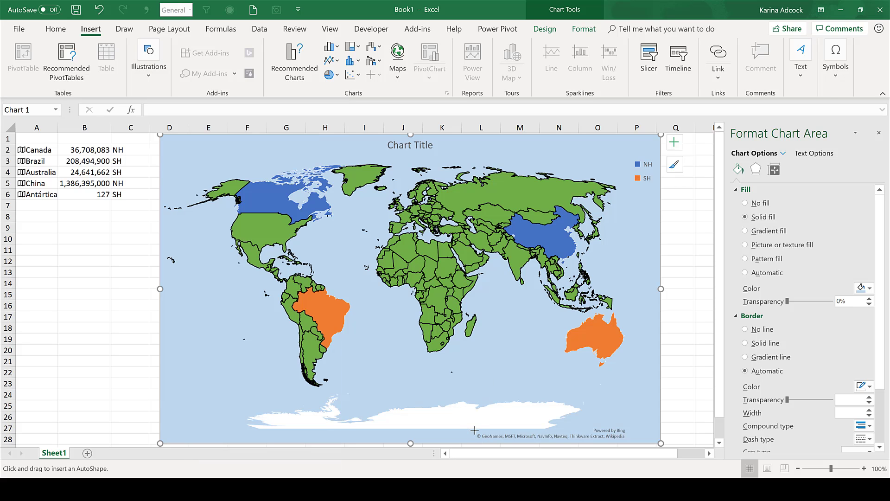
pyautogui.moveTo(474, 430)
pyautogui.mouseDown()
pyautogui.moveTo(493, 439)
pyautogui.moveTo(627, 440)
pyautogui.mouseUp()
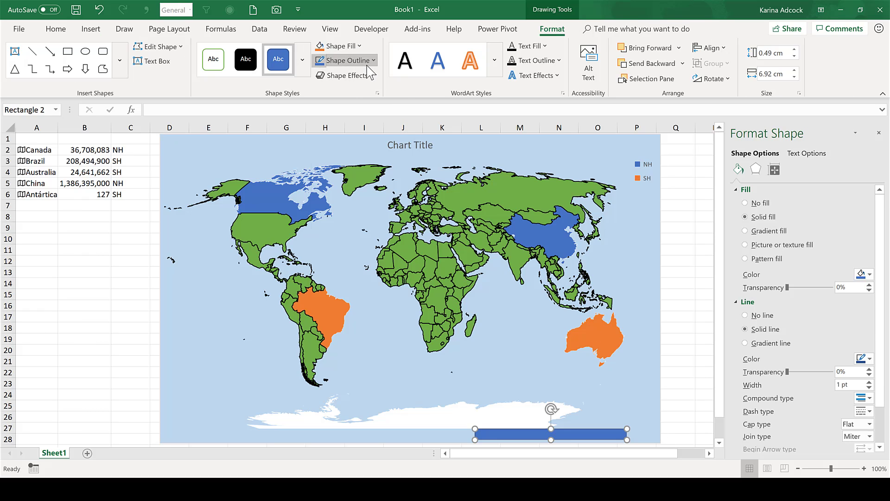
# Remove the rectangle's outline and fill it with the light blue of the map background.
pyautogui.click(371, 61)
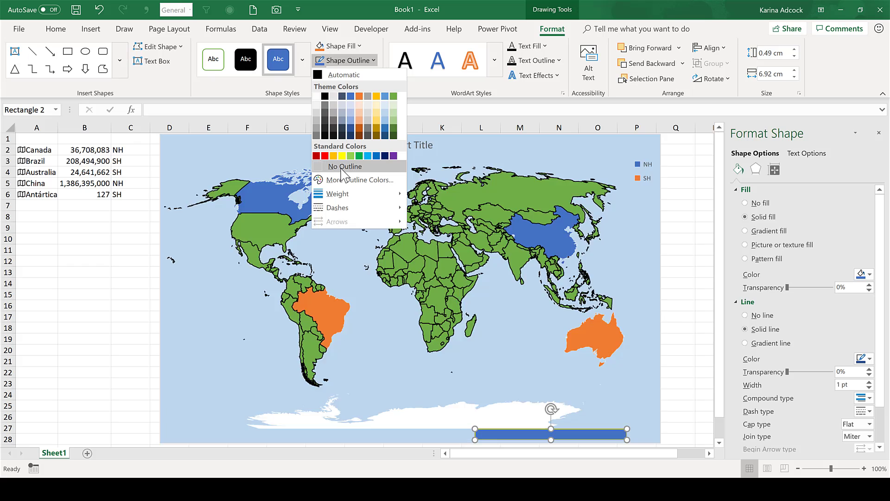
pyautogui.click(342, 167)
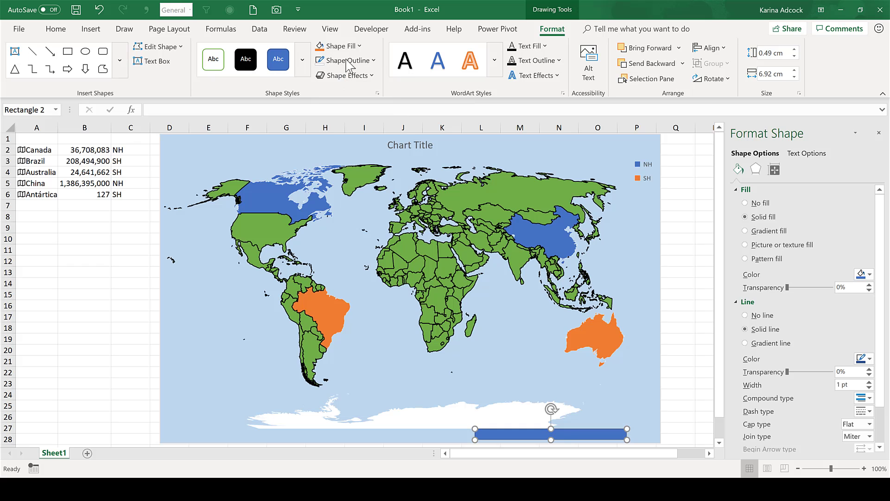
pyautogui.click(346, 46)
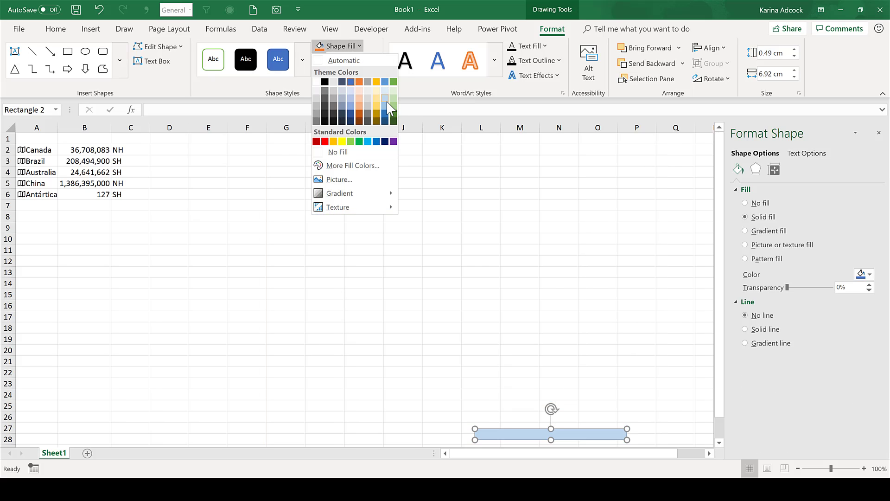
pyautogui.click(338, 152)
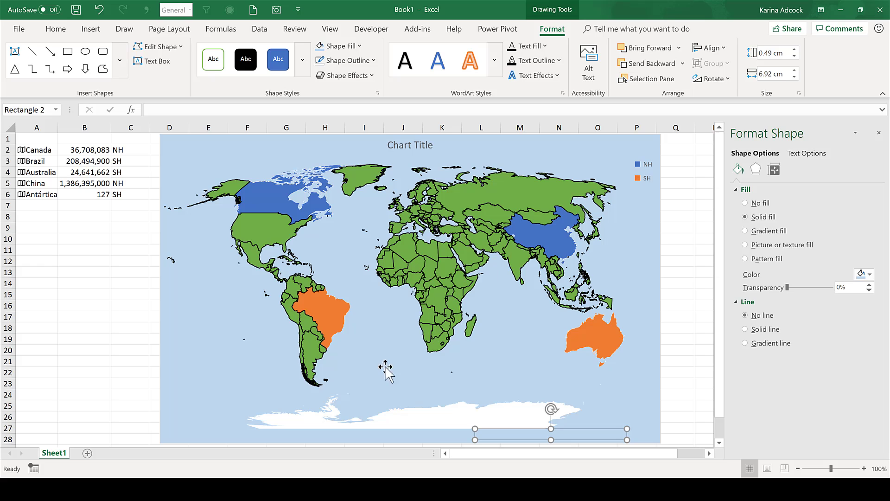
pyautogui.click(119, 299)
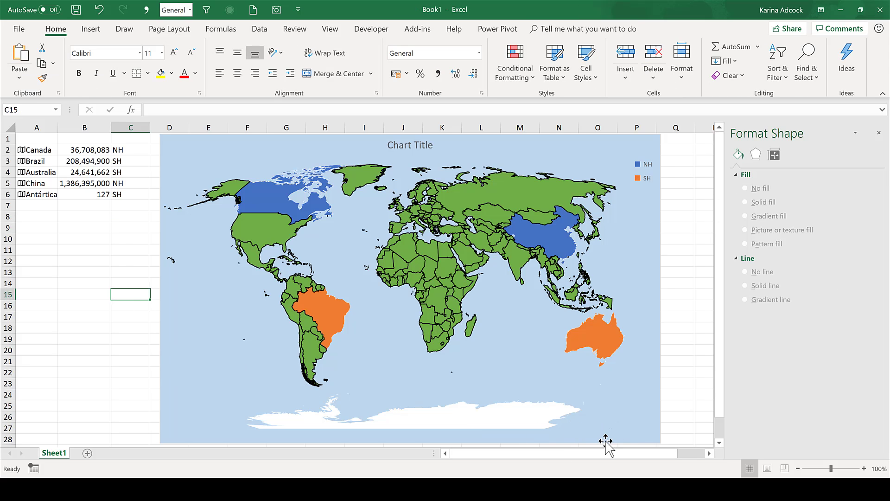
# Delete the rectangle covering the attribution text.
pyautogui.click(564, 431)
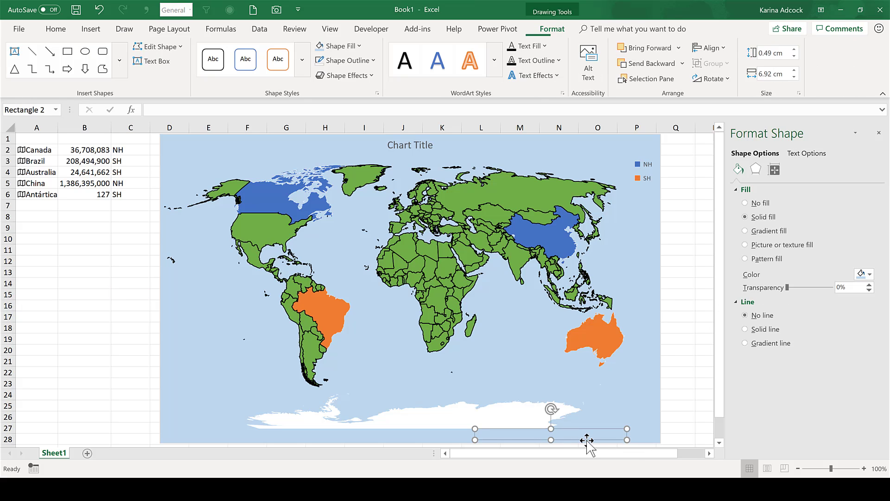
pyautogui.press('Delete')
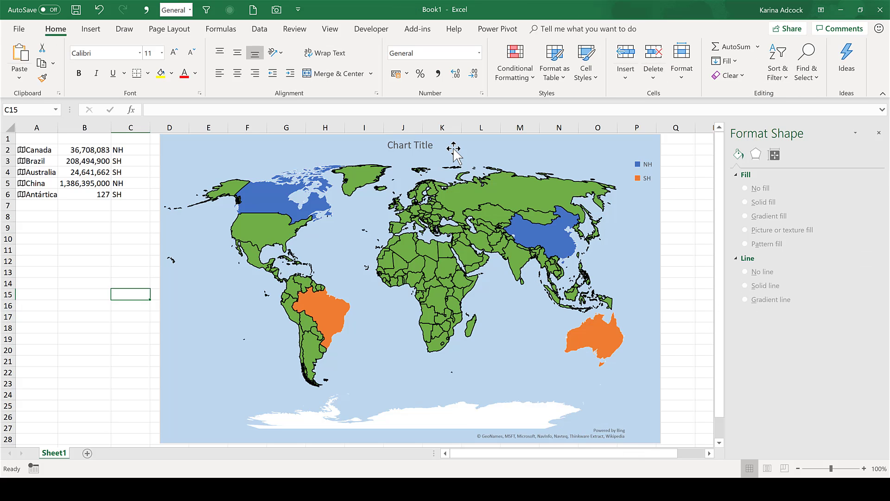
# Copy the map chart as a picture, as shown on screen and in Picture format.
pyautogui.click(454, 148)
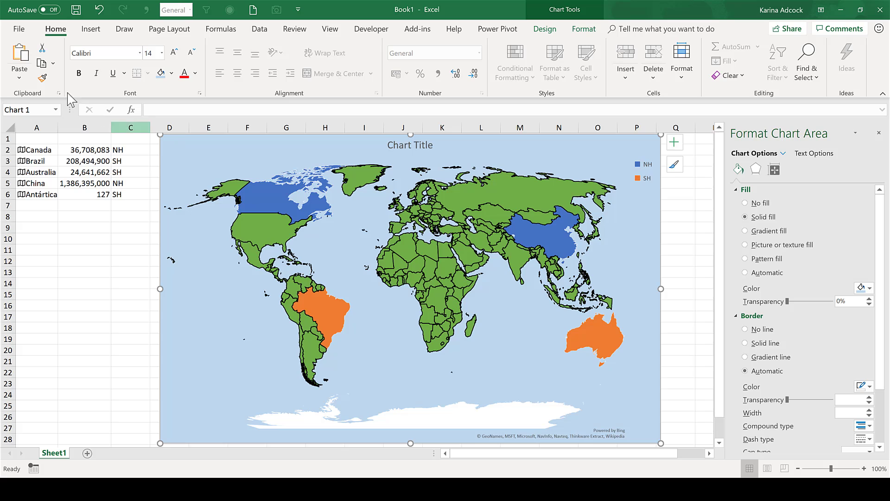
pyautogui.click(54, 64)
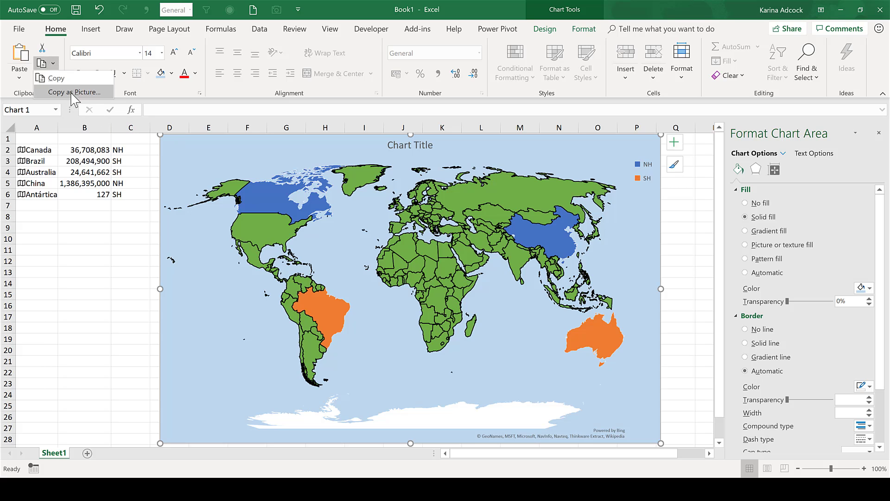
pyautogui.click(74, 94)
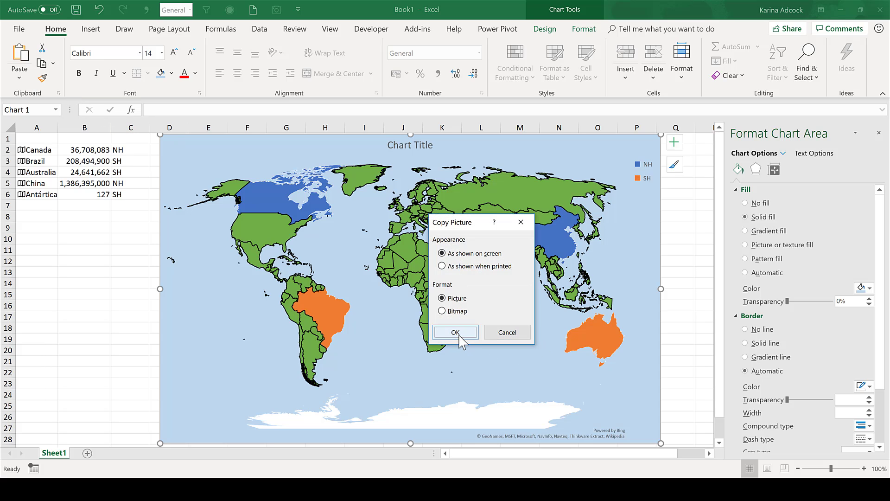
pyautogui.click(455, 332)
# Paste the copied map picture at cell B10 and move it up to row 1, over the country data.
pyautogui.click(83, 240)
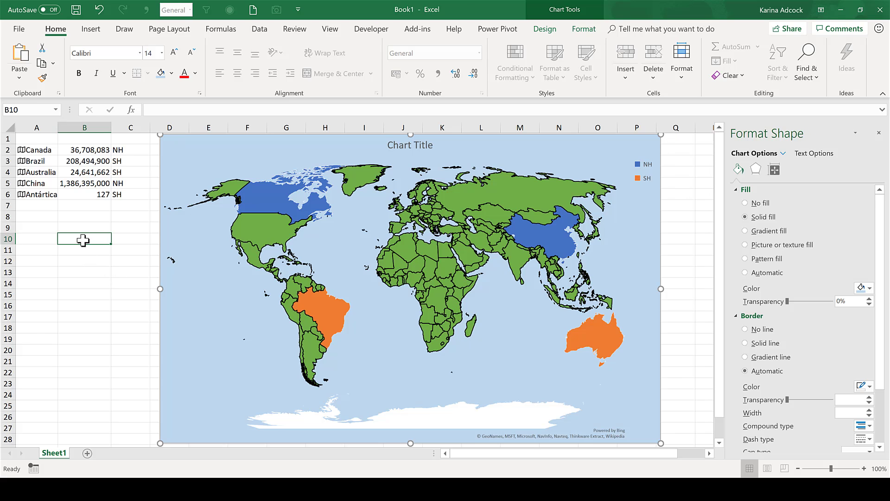
pyautogui.hotkey('ctrl', 'v')
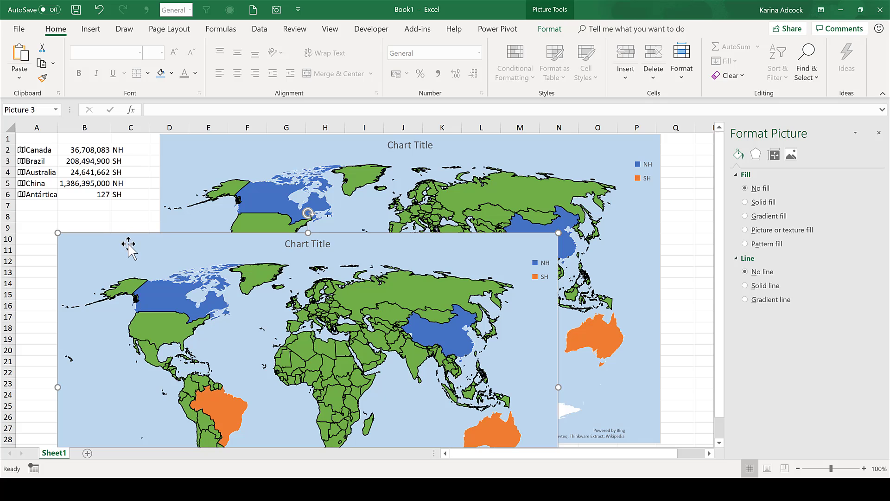
pyautogui.moveTo(109, 183); pyautogui.dragTo(97, 149)
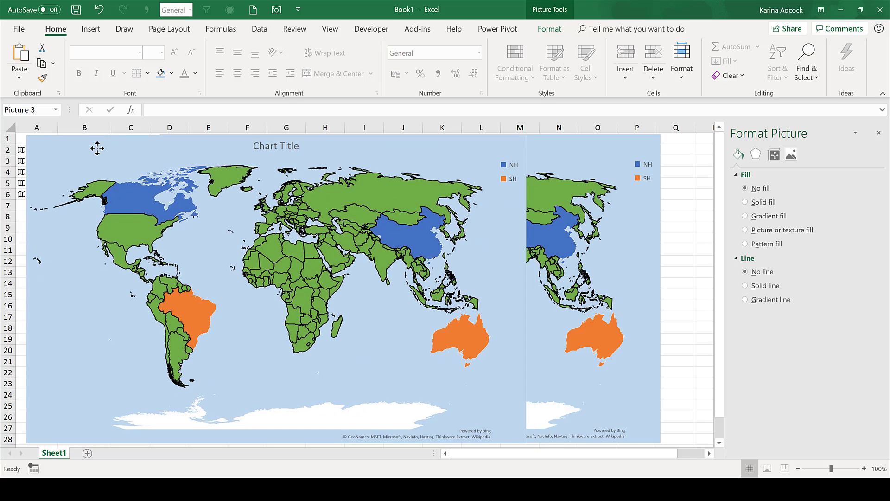
pyautogui.click(378, 303)
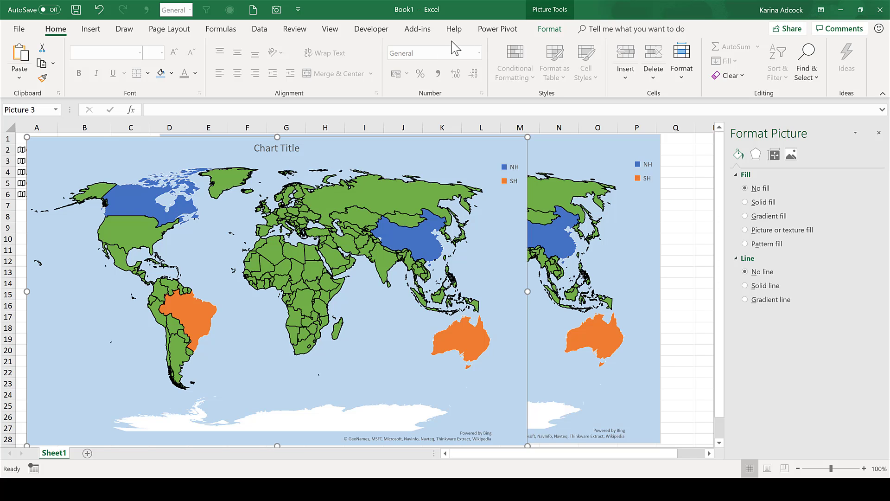
# Crop the lower edge of the pasted map picture to a height of 13.45 cm, cutting off the attribution text.
pyautogui.click(550, 30)
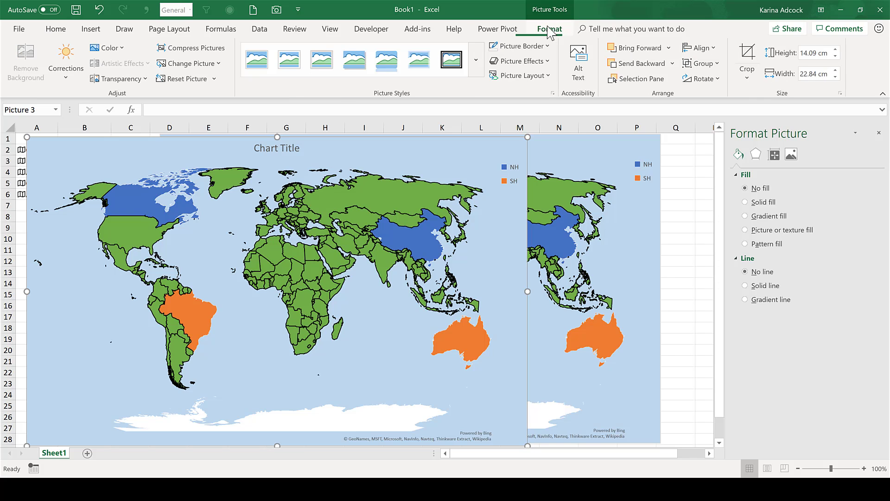
pyautogui.click(746, 58)
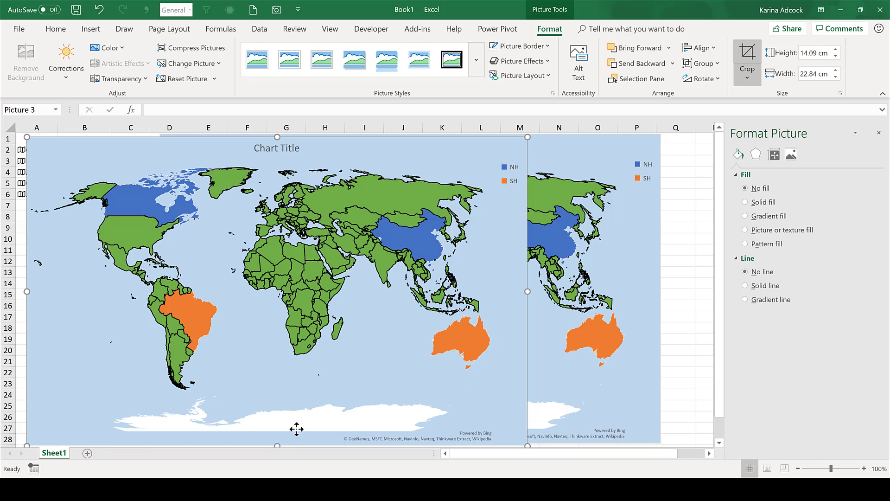
pyautogui.moveTo(282, 441); pyautogui.dragTo(287, 431)
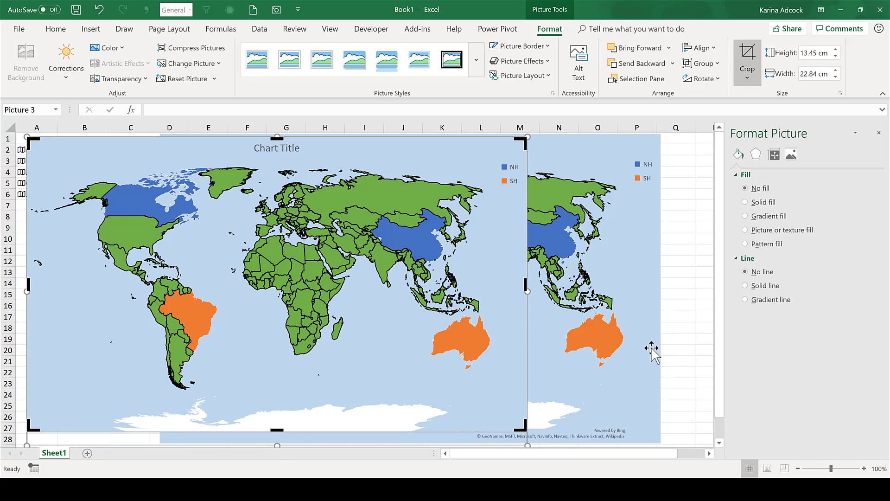
pyautogui.click(668, 315)
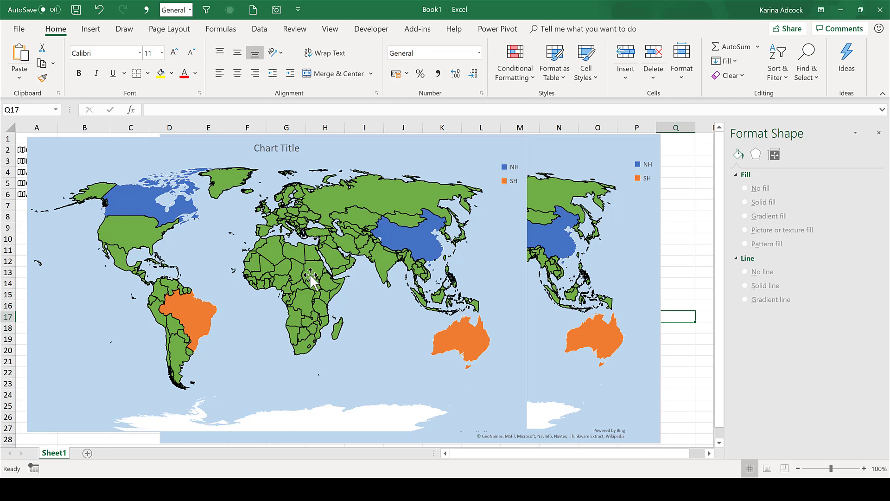
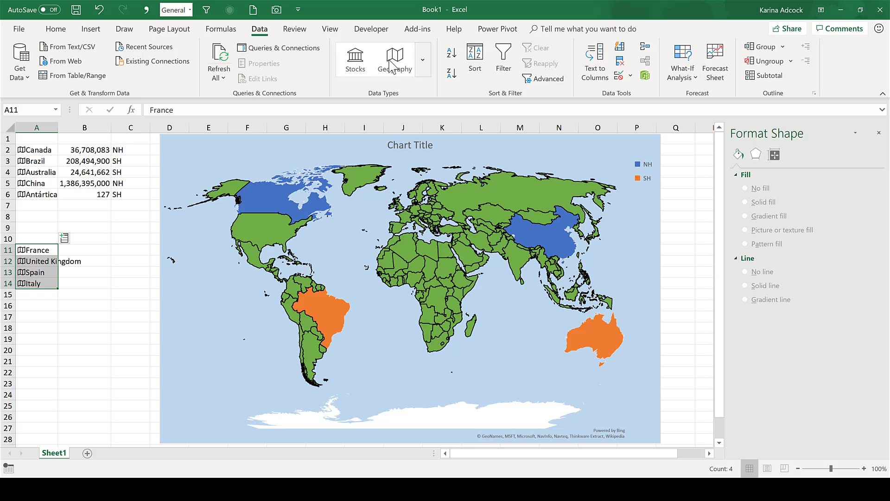
# Extract the Population field for the geography countries in A11:A14.
pyautogui.click(64, 237)
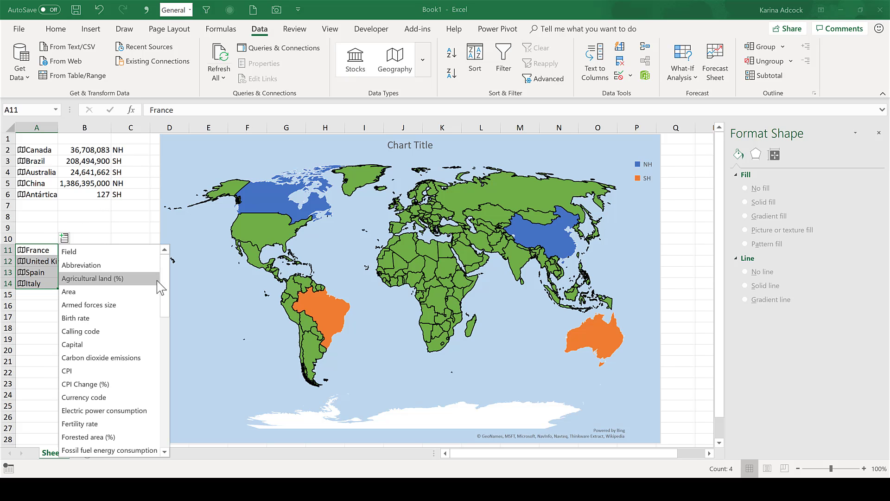
pyautogui.scroll(-10, 111, 329)
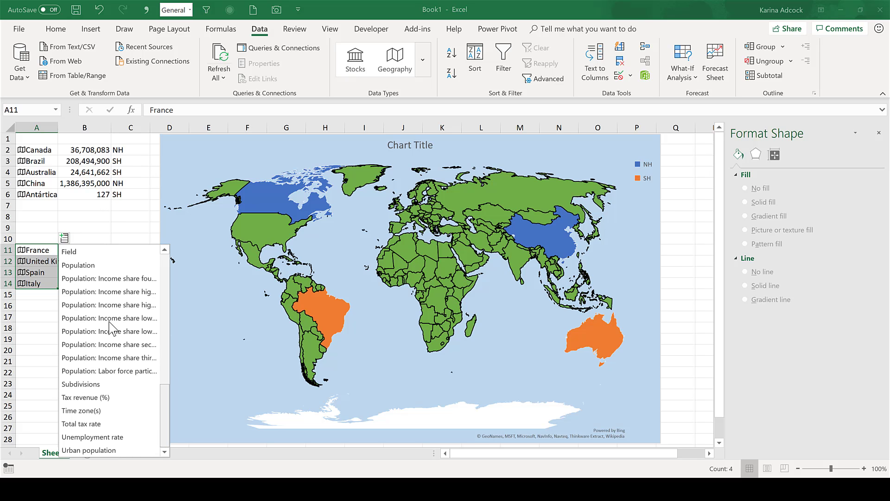
pyautogui.click(77, 265)
# Insert a filled map chart from A11:B14 and enlarge it to span about columns D to O, rows 1 to 27.
pyautogui.moveTo(46, 251); pyautogui.dragTo(90, 280)
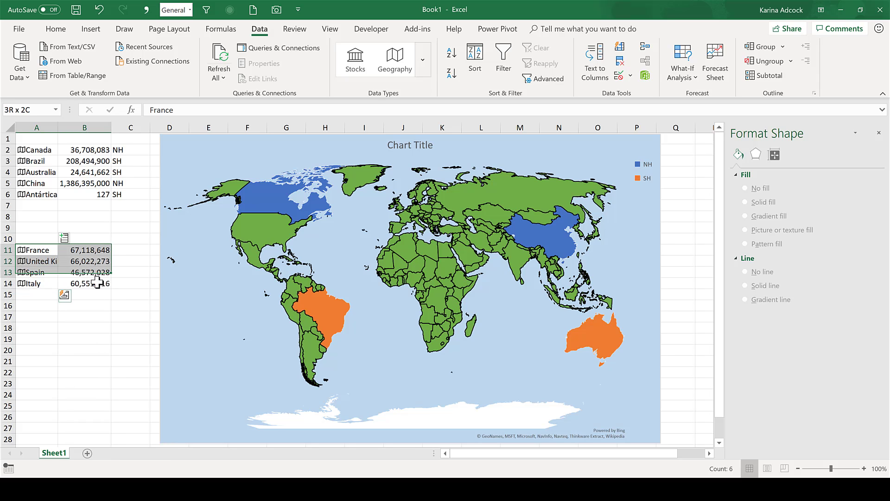
pyautogui.click(90, 30)
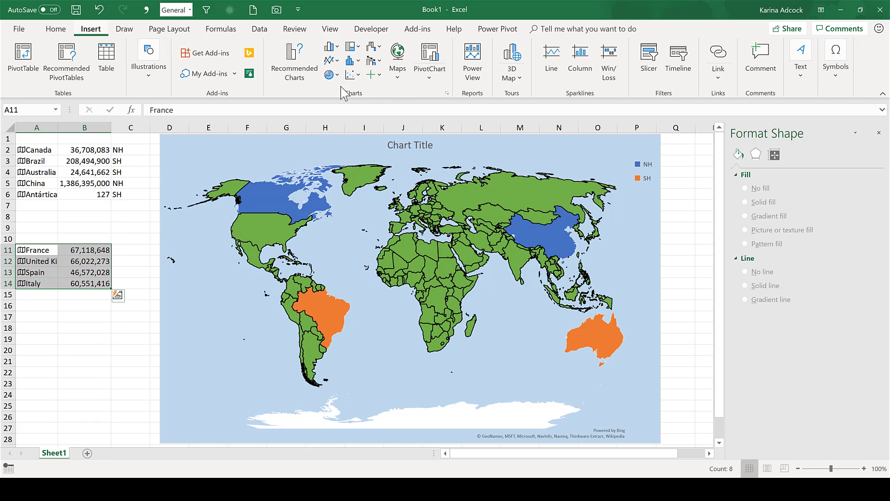
pyautogui.click(397, 72)
pyautogui.click(401, 116)
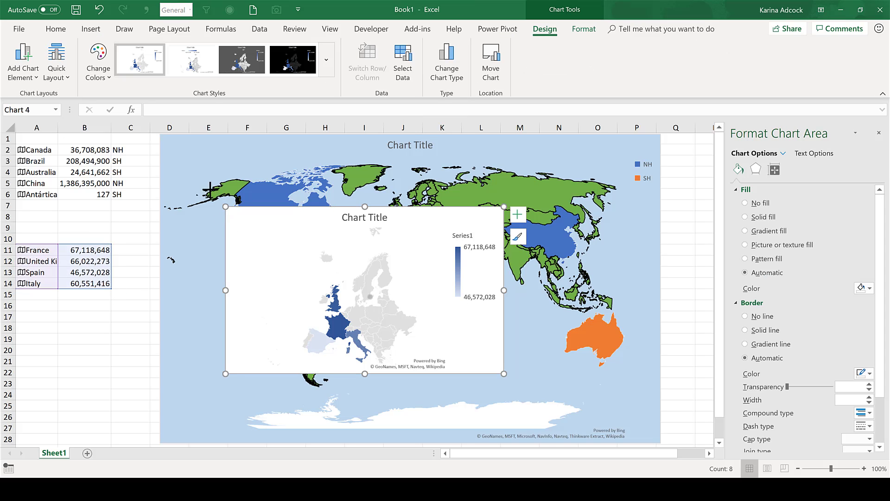
pyautogui.moveTo(210, 190); pyautogui.dragTo(162, 141)
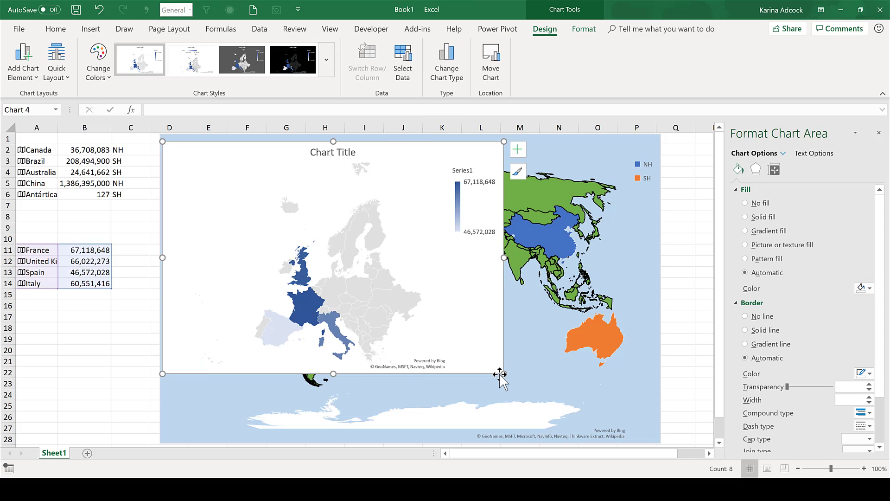
pyautogui.moveTo(521, 391); pyautogui.dragTo(597, 433)
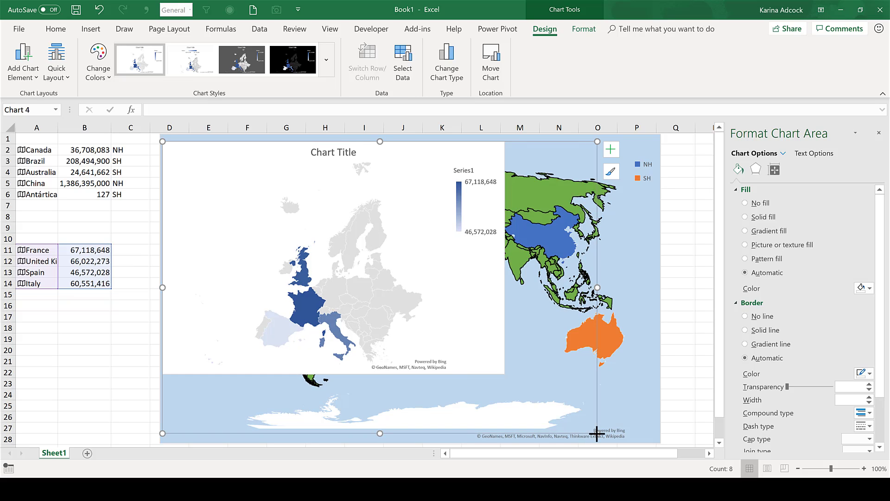
# Set the new chart's map area to Only regions with data, and switch it to Multiple countries/regions.
pyautogui.click(783, 154)
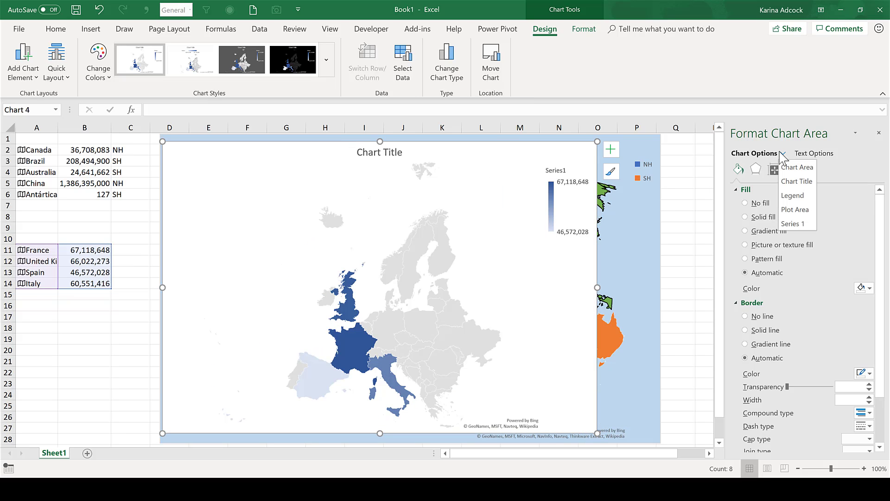
pyautogui.click(799, 221)
pyautogui.click(773, 169)
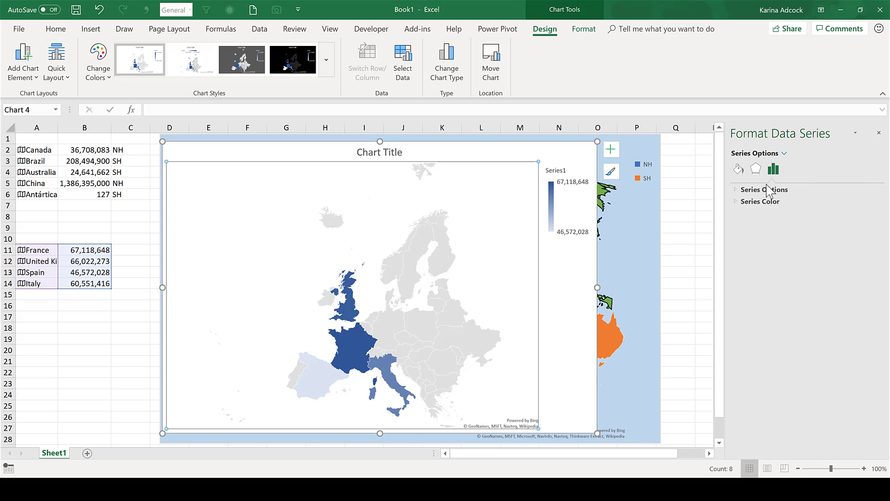
pyautogui.click(764, 191)
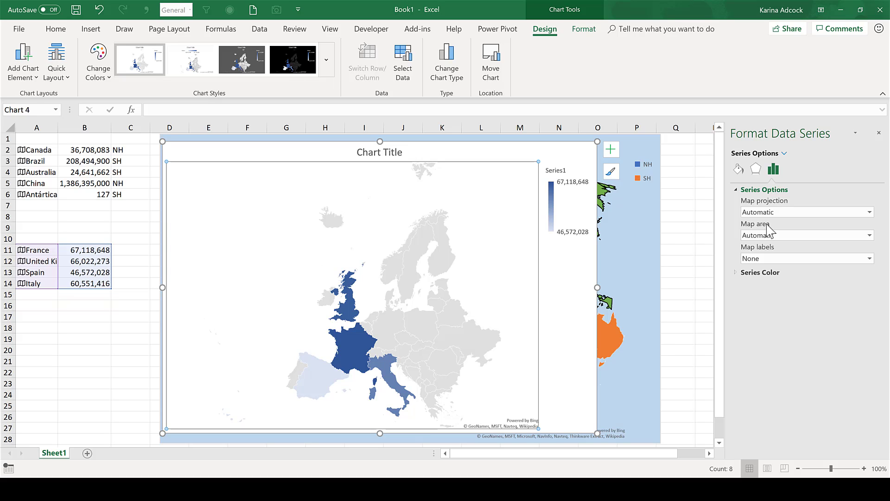
pyautogui.click(772, 237)
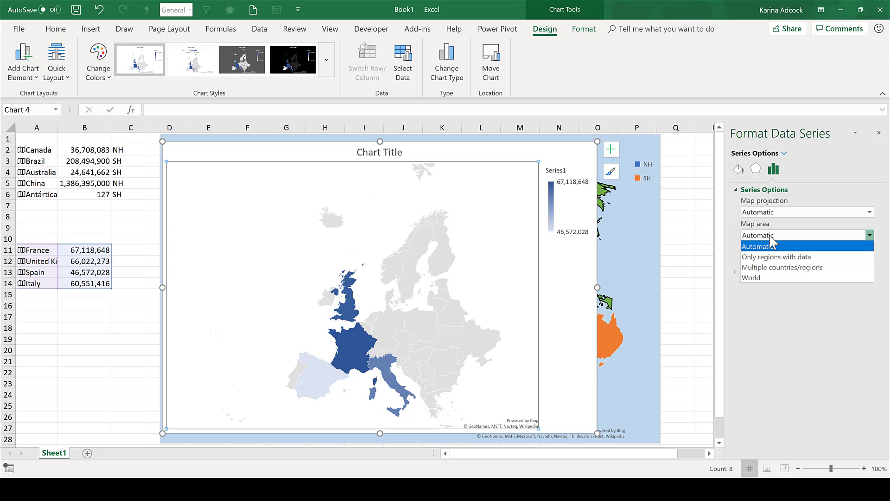
pyautogui.click(771, 257)
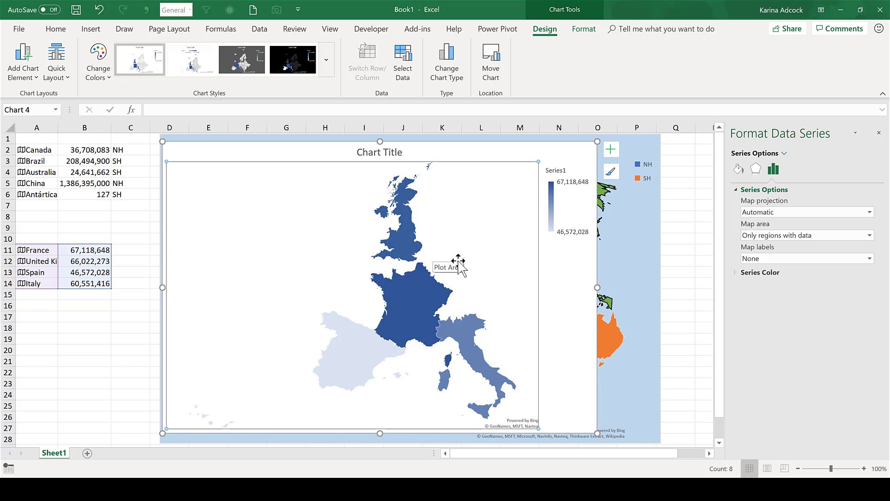
pyautogui.click(775, 236)
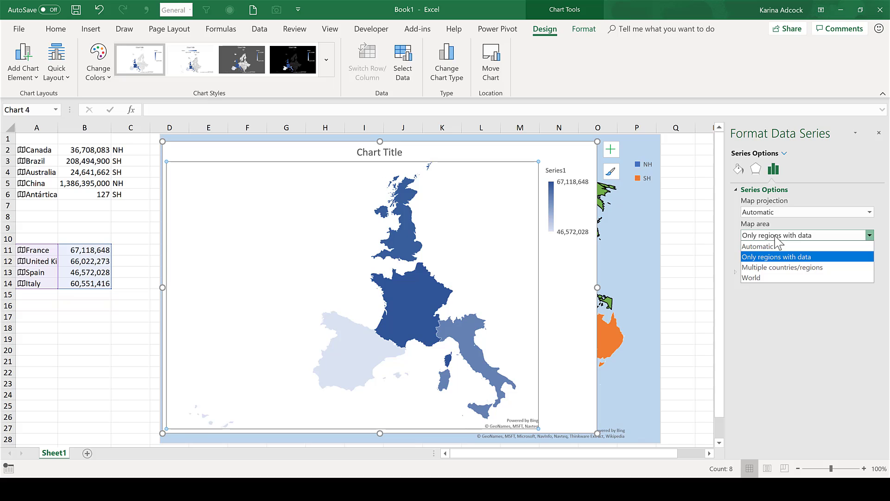
pyautogui.click(773, 268)
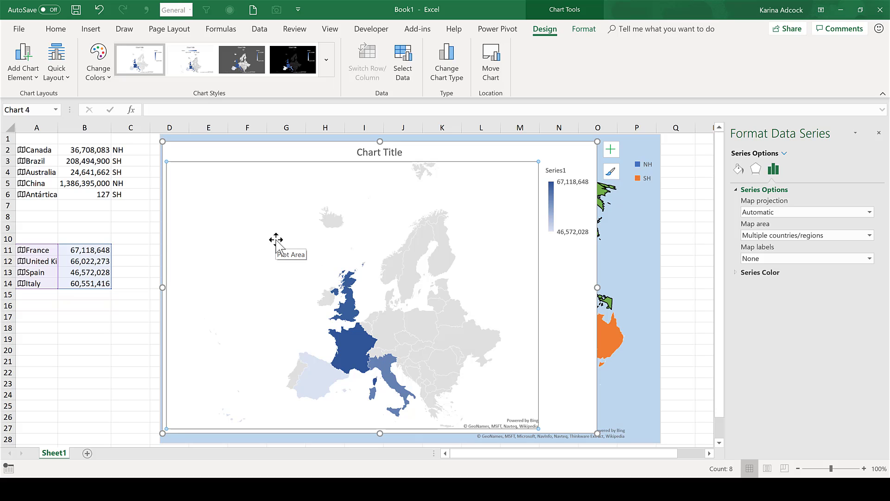
# Change the map area of the series to World and set it back to Automatic.
pyautogui.click(870, 235)
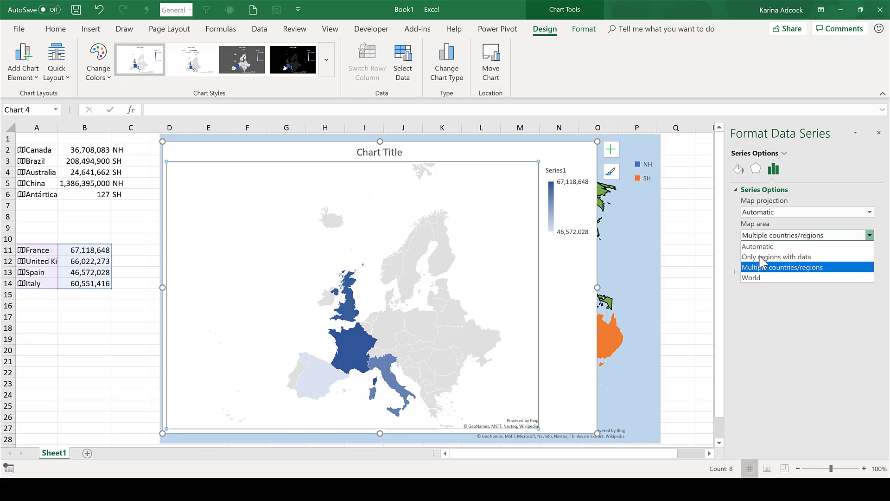
pyautogui.click(760, 278)
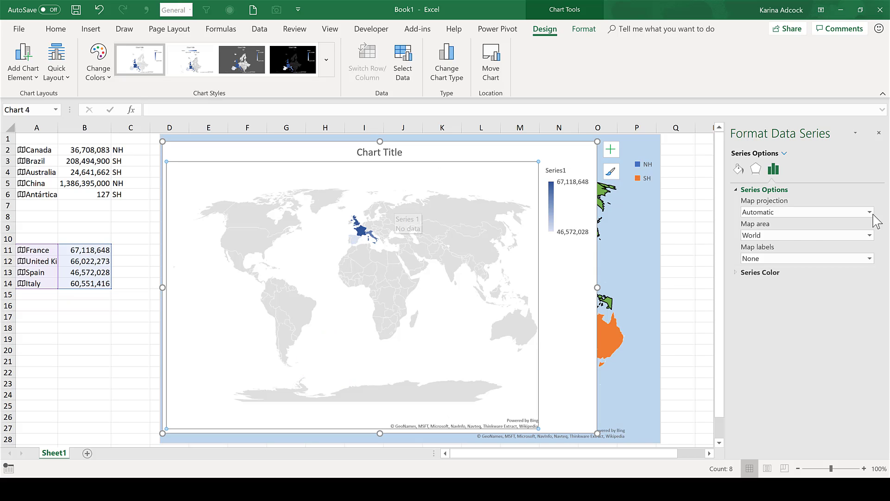
pyautogui.click(792, 235)
pyautogui.click(790, 247)
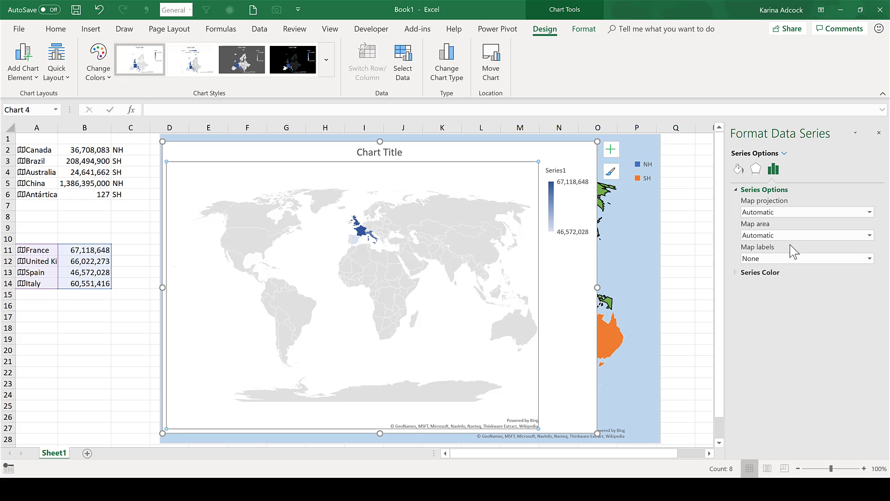
# Set the map labels of the new chart to Show all and inspect the label on the United Kingdom.
pyautogui.click(766, 263)
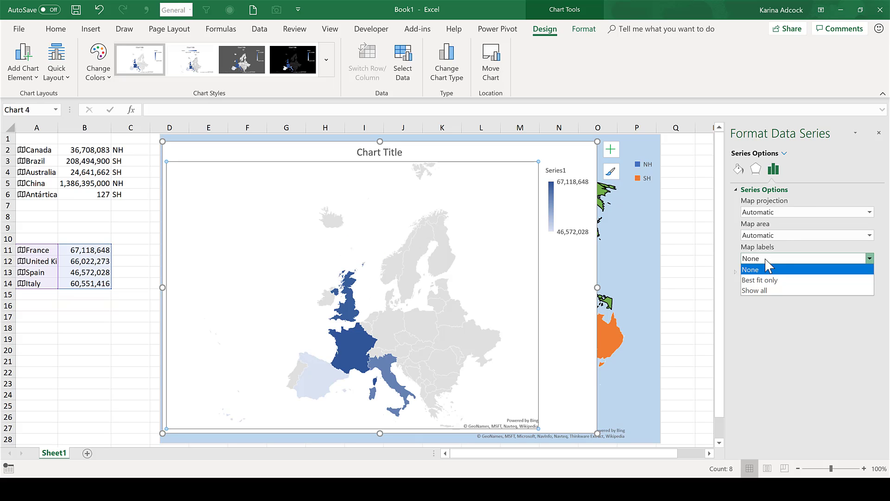
pyautogui.click(766, 290)
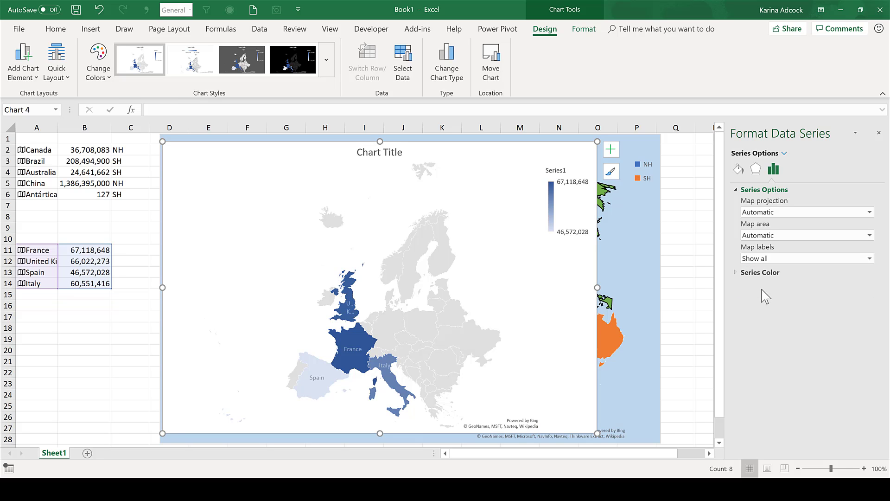
pyautogui.click(310, 390)
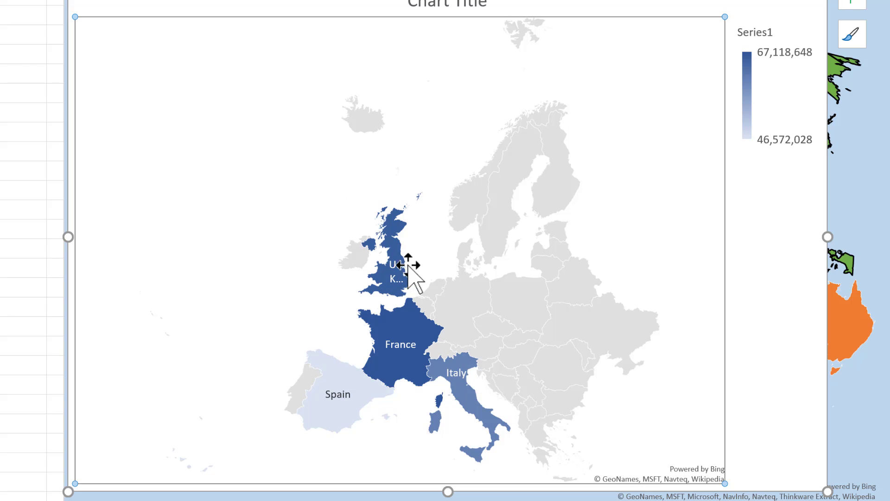
pyautogui.moveTo(473, 268)
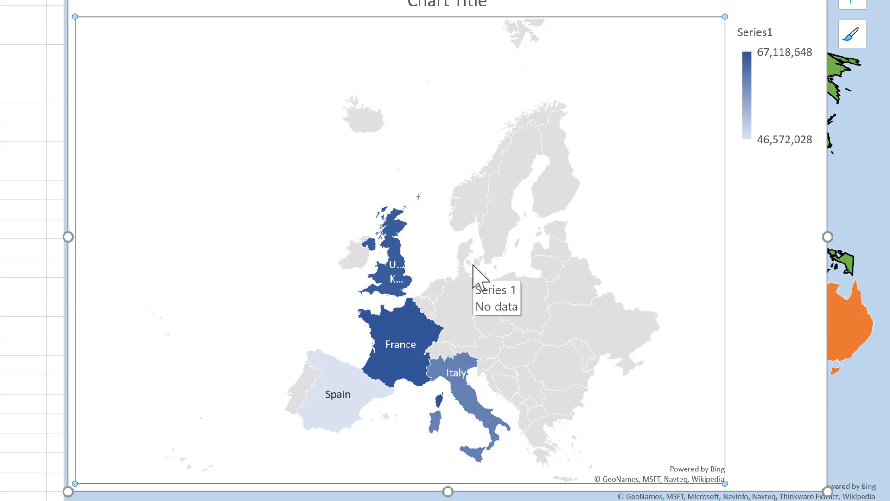
pyautogui.moveTo(399, 232)
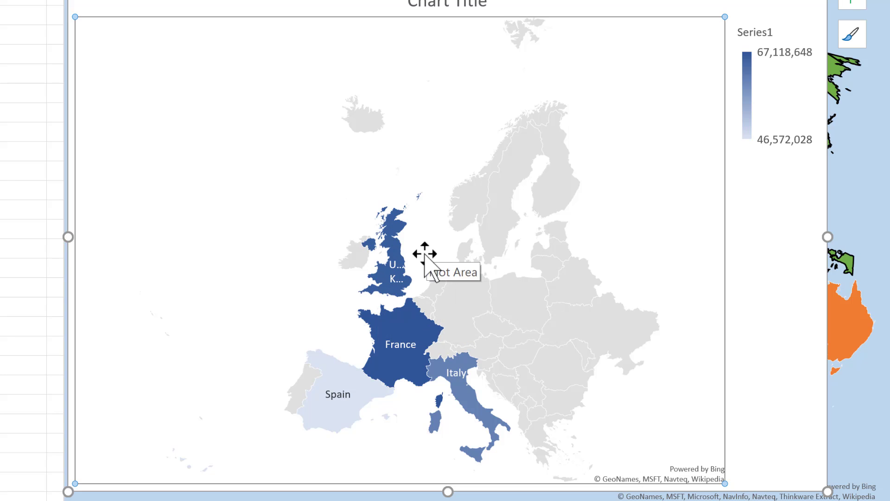
pyautogui.moveTo(394, 286)
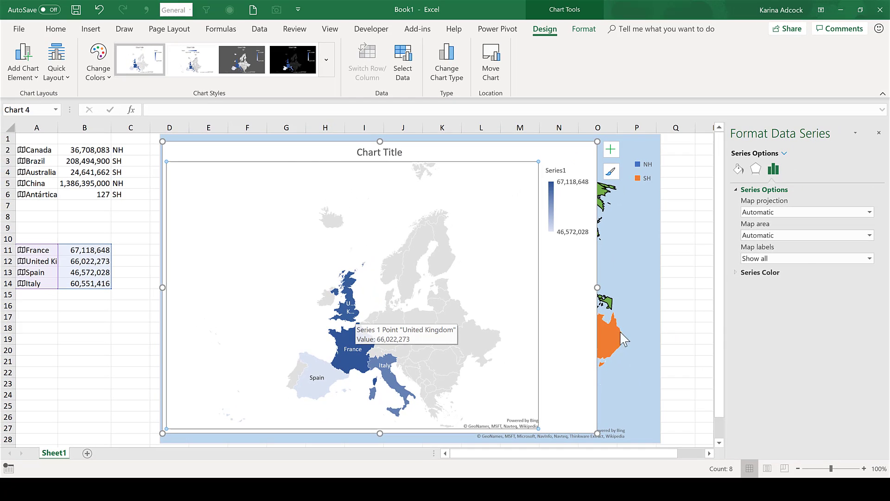
# Switch the map labels to Best fit only and set them back to None.
pyautogui.click(789, 258)
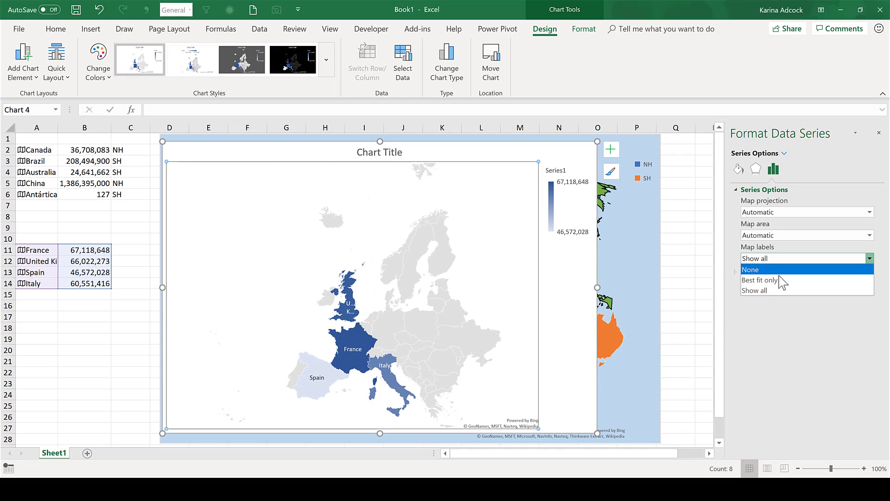
pyautogui.click(770, 281)
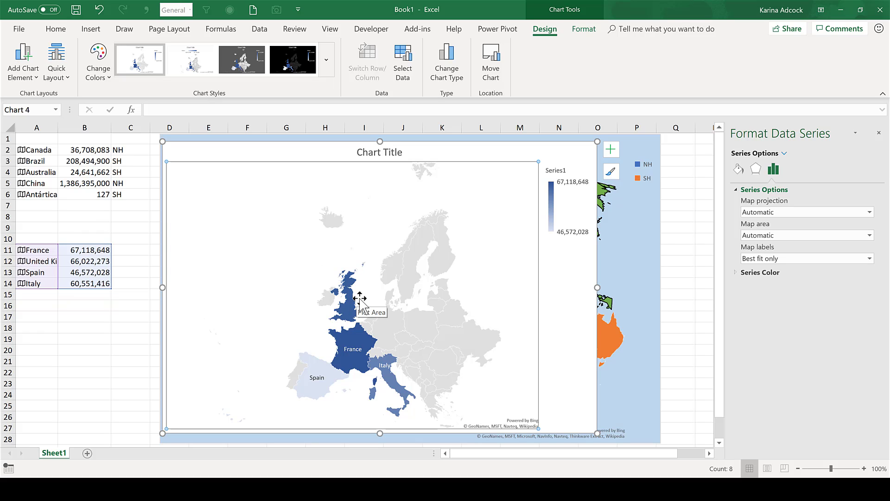
pyautogui.click(811, 260)
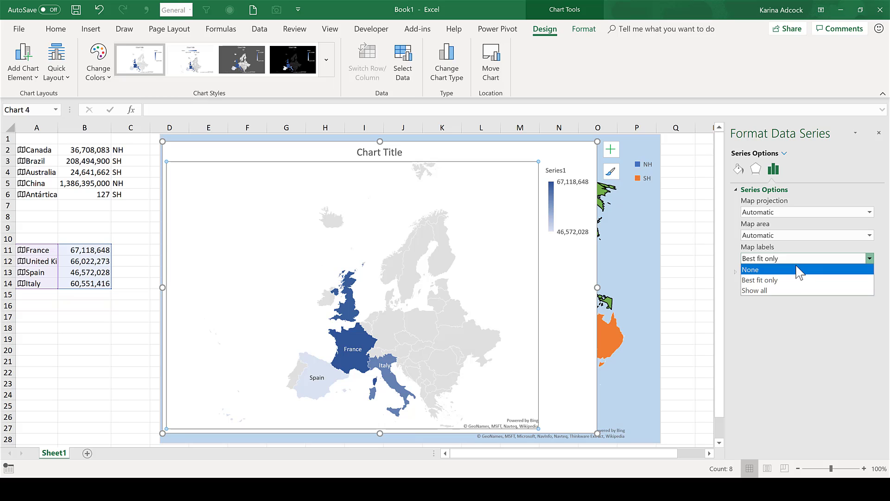
pyautogui.click(798, 270)
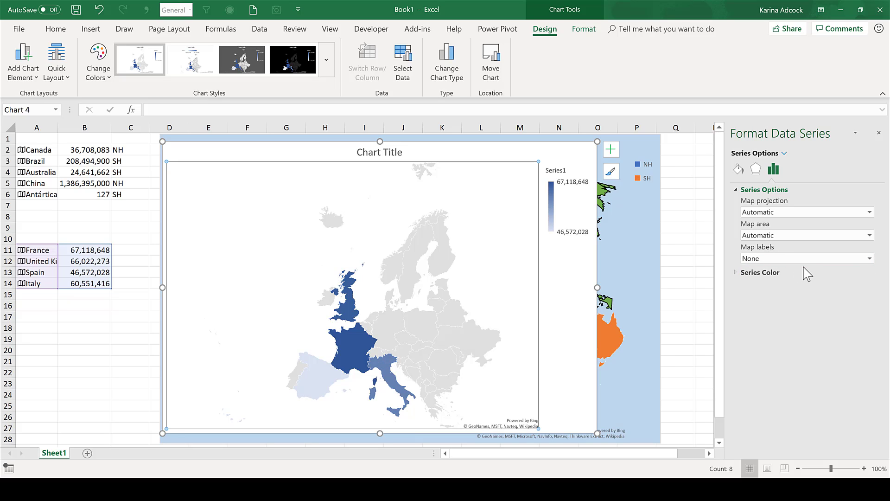
# Select cell A30 below the charts and switch to the Google page in the web browser.
pyautogui.click(103, 307)
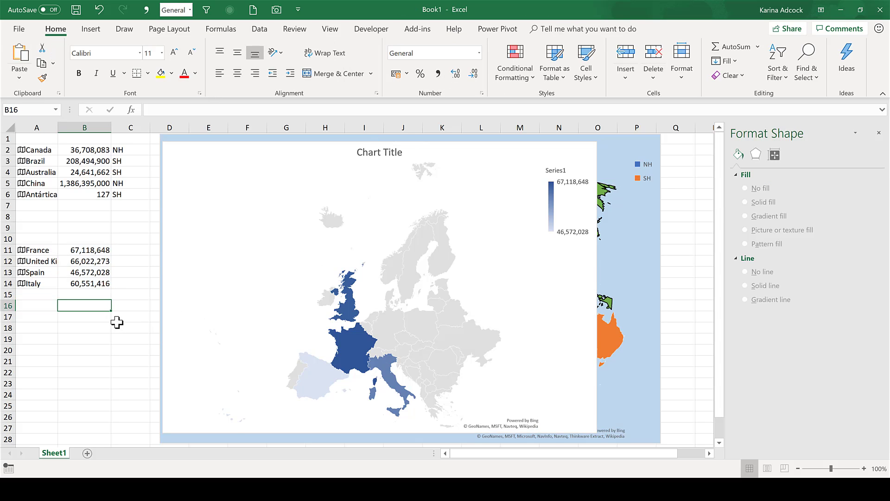
pyautogui.scroll(-4, 117, 322)
pyautogui.click(38, 329)
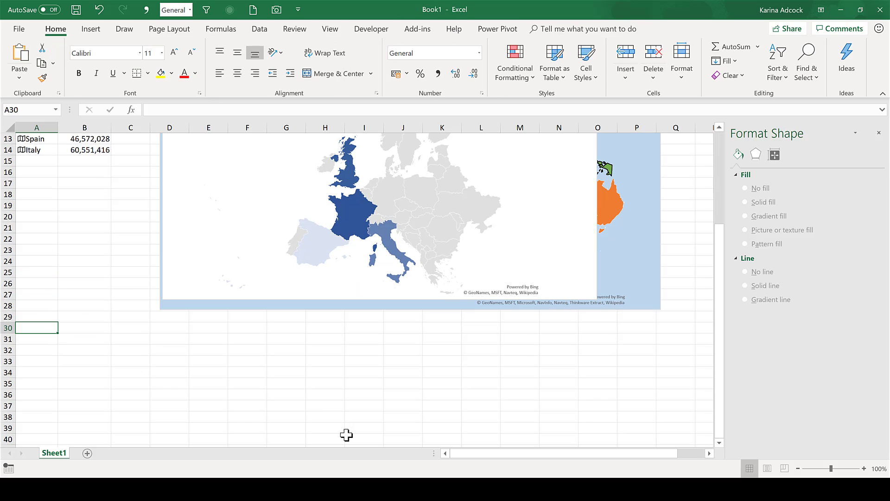
pyautogui.hotkey('alt', 'Tab')
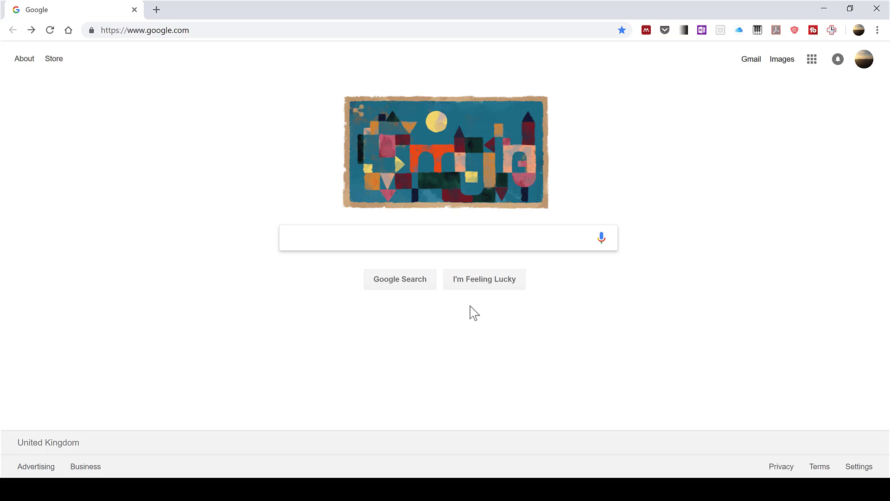
# Search Google for "list of countries plain text" and open the GitHub result "Plain text list of countries".
pyautogui.write('list of co')
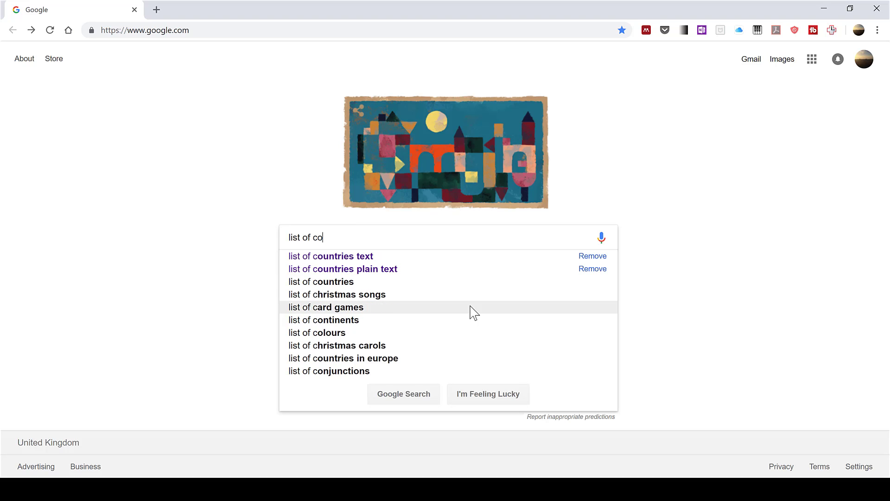
pyautogui.write('untries')
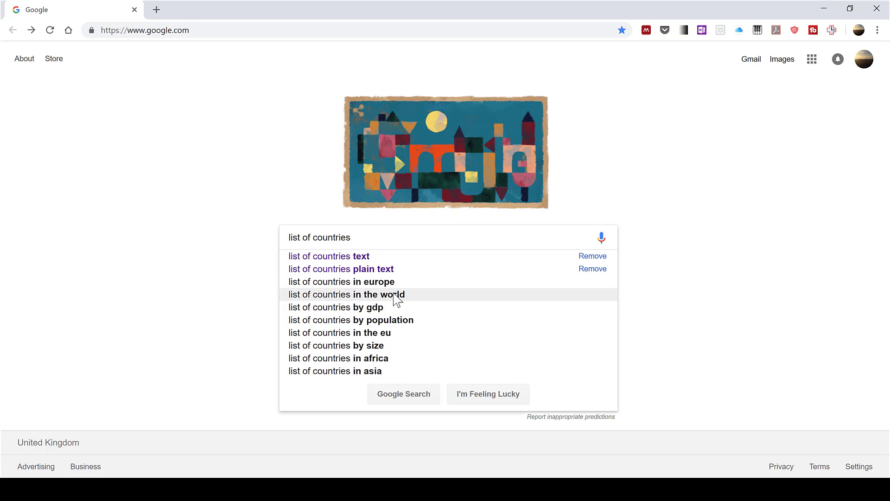
pyautogui.click(378, 269)
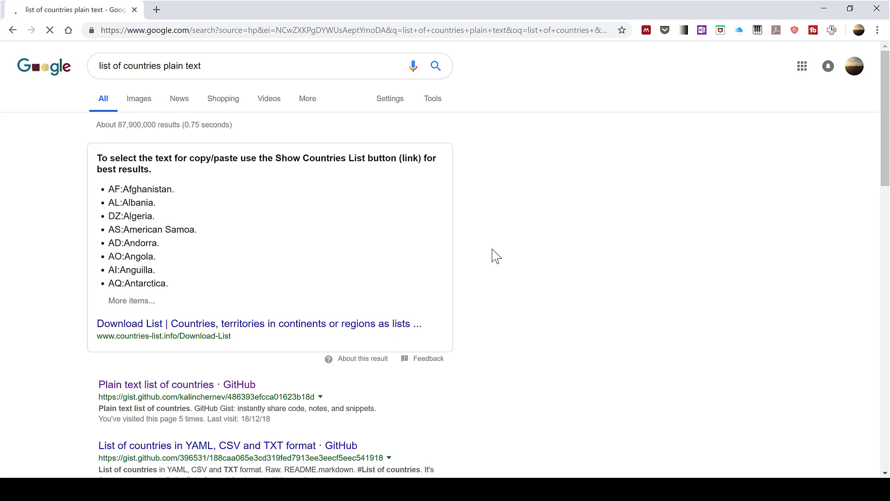
pyautogui.scroll(-1, 496, 256)
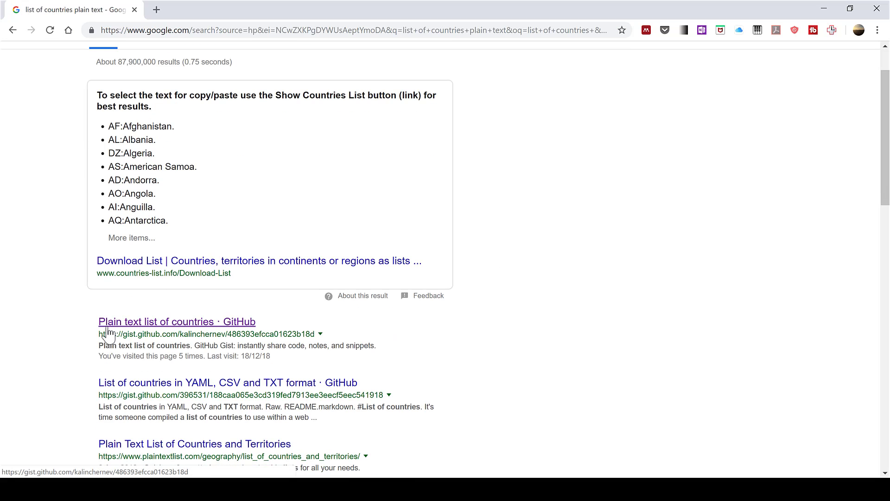
pyautogui.click(225, 327)
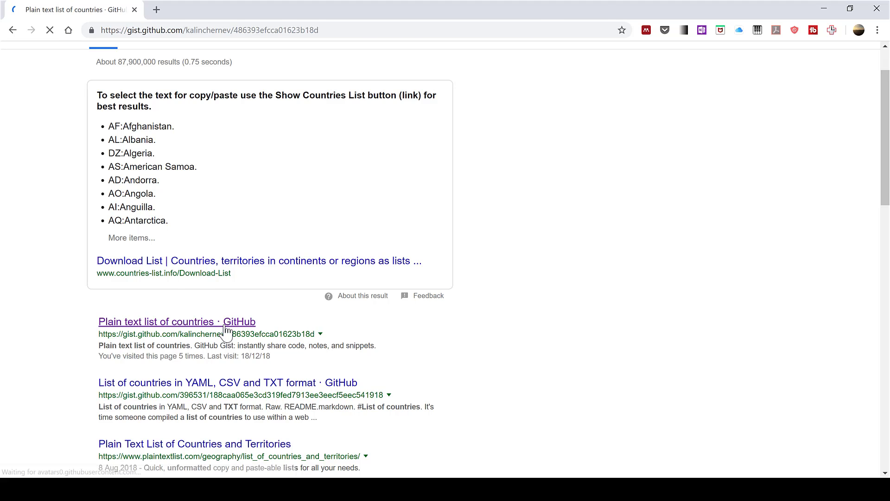
# Select the whole country list on the page down to Zimbabwe and copy it.
pyautogui.moveTo(193, 244); pyautogui.dragTo(224, 190)
pyautogui.scroll(-5, 246, 342)
pyautogui.scroll(-12, 245, 342)
pyautogui.scroll(-10, 247, 343)
pyautogui.scroll(-13, 245, 342)
pyautogui.scroll(-10, 243, 341)
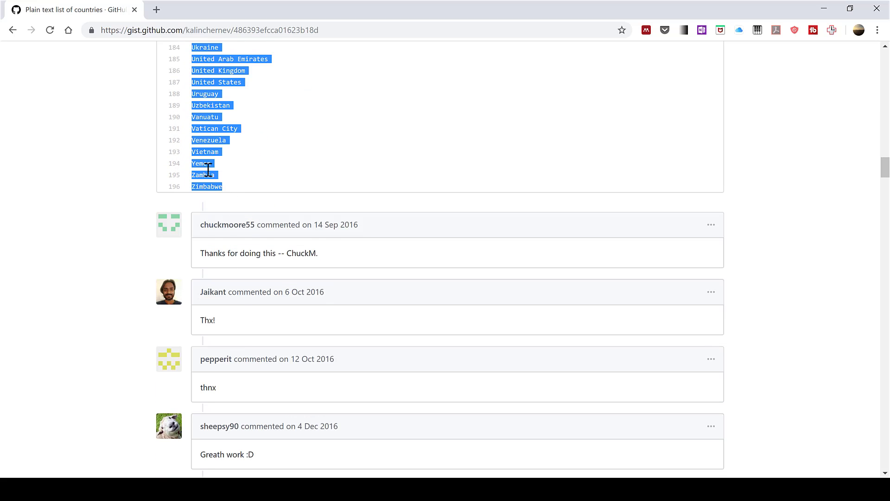
pyautogui.rightClick(203, 165)
pyautogui.click(223, 174)
# Switch back to Excel and paste the copied country list as Text starting in cell A30.
pyautogui.hotkey('alt', 'Tab')
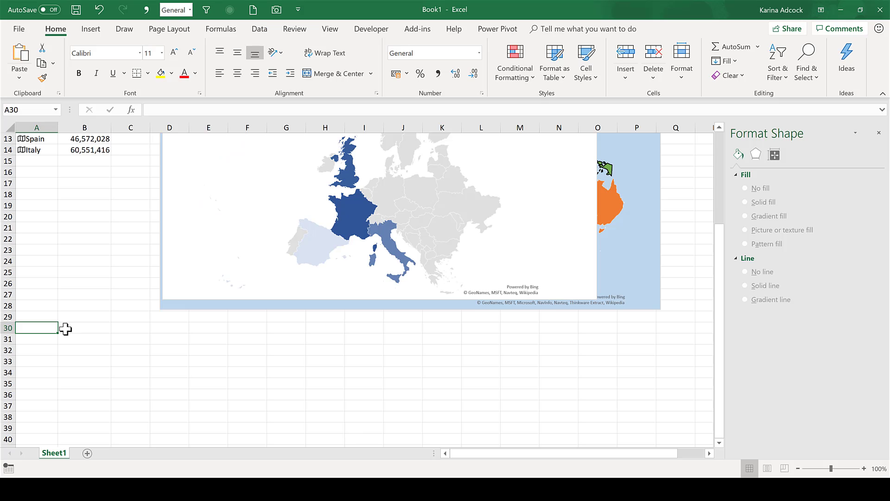
pyautogui.rightClick(32, 325)
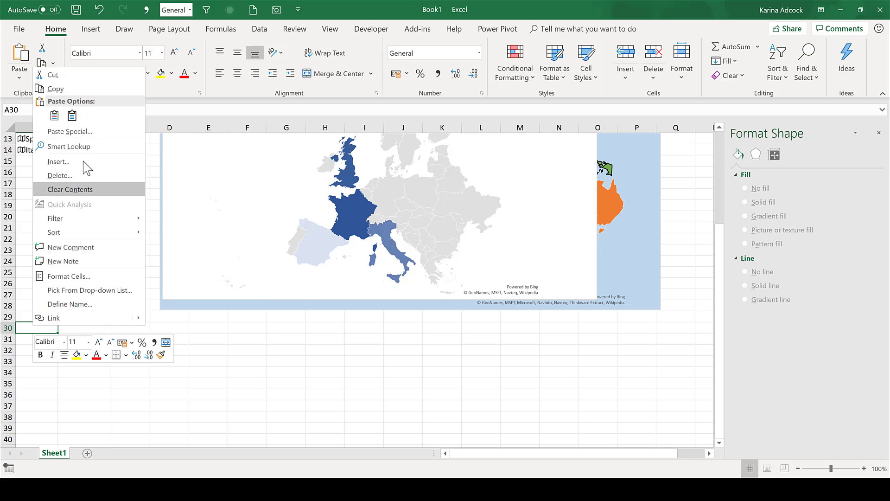
pyautogui.click(70, 131)
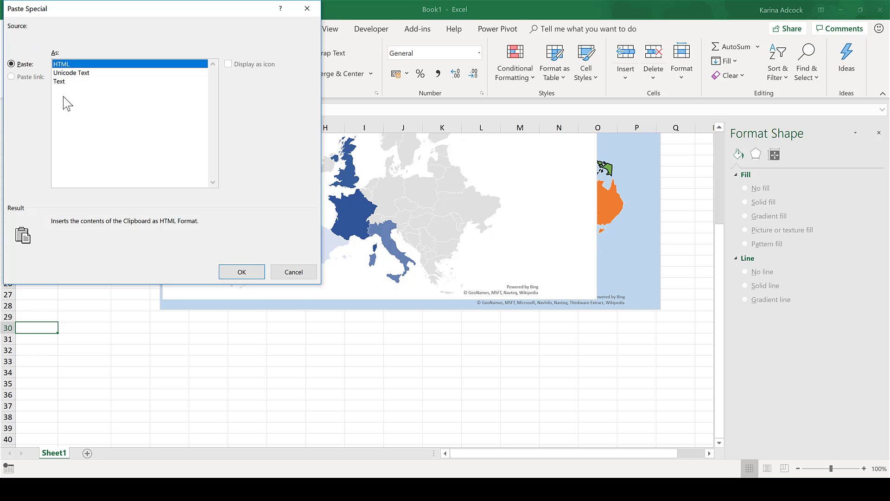
pyautogui.click(70, 88)
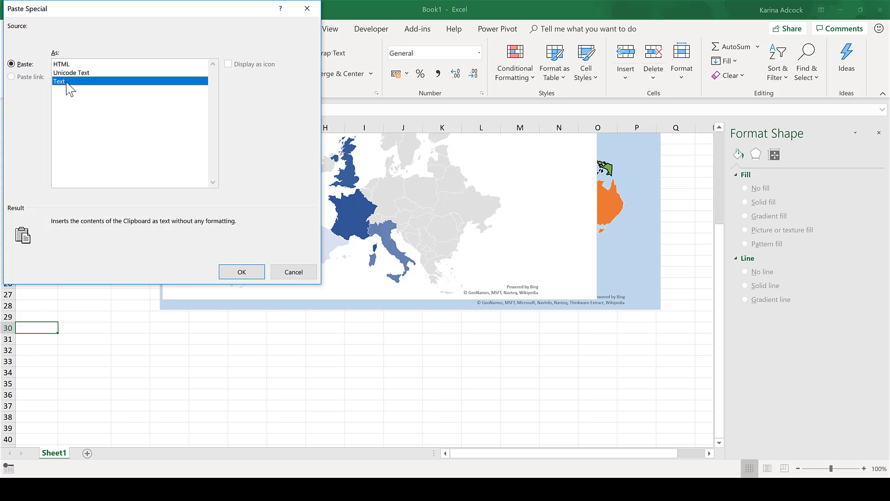
pyautogui.click(235, 274)
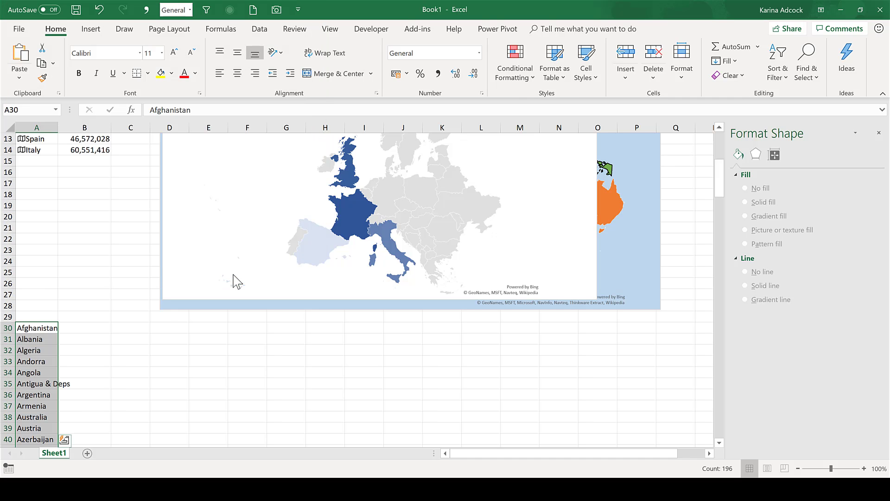
pyautogui.click(88, 323)
# Convert the pasted country names from A30 down to A225 to the Geography data type.
pyautogui.scroll(-1, 31, 352)
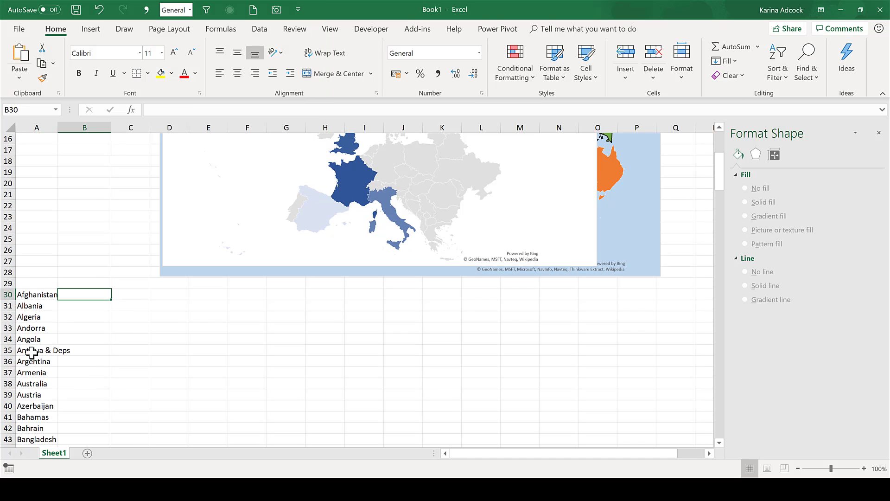
pyautogui.scroll(-1, 122, 315)
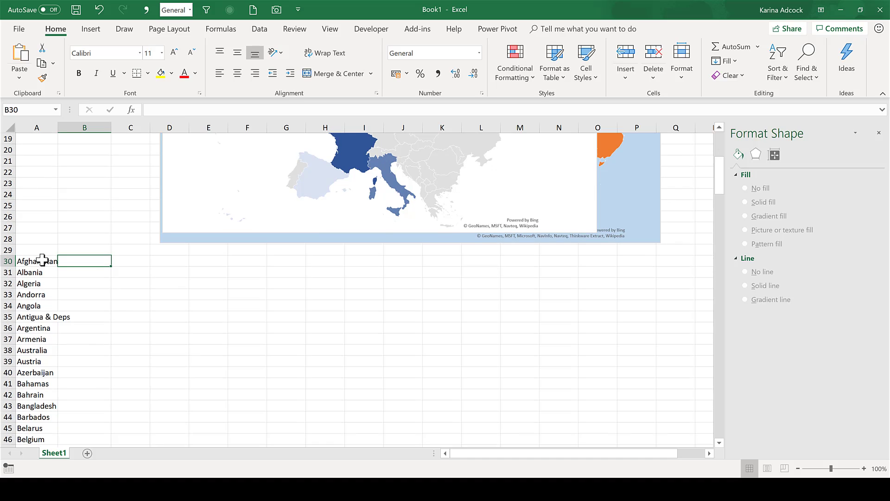
pyautogui.click(45, 260)
pyautogui.hotkey('ctrl', 'shift', 'Down')
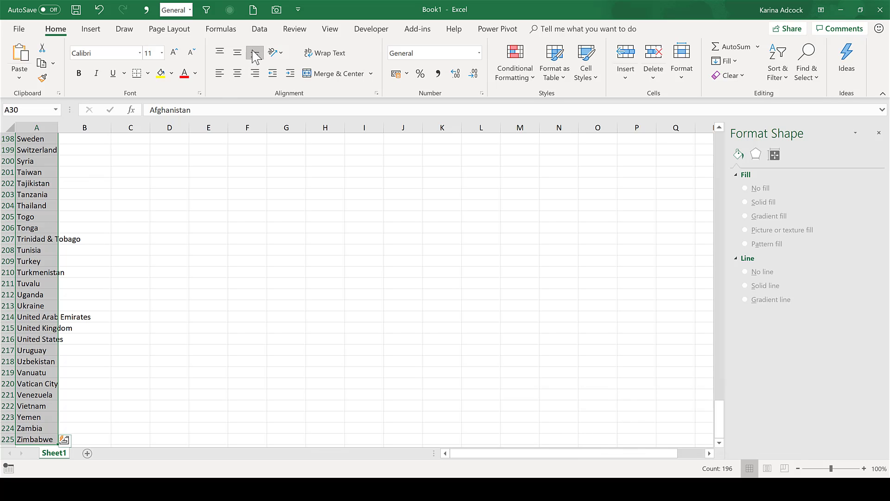
pyautogui.click(258, 31)
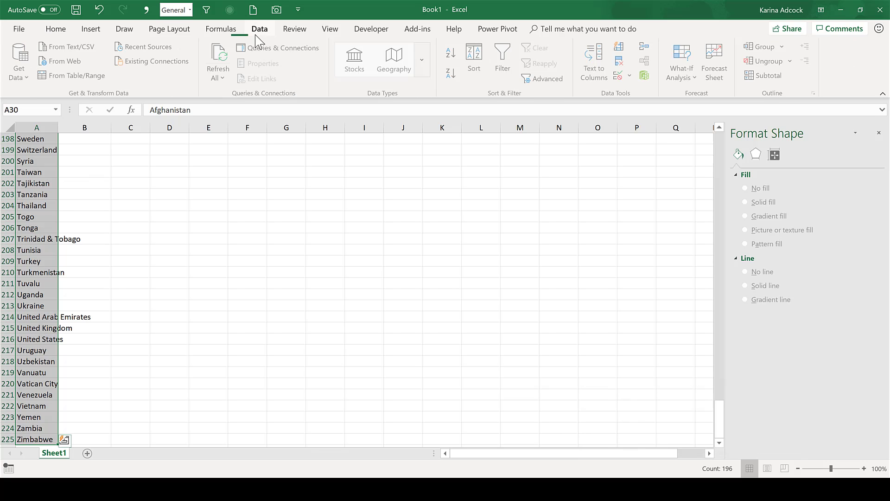
pyautogui.click(403, 60)
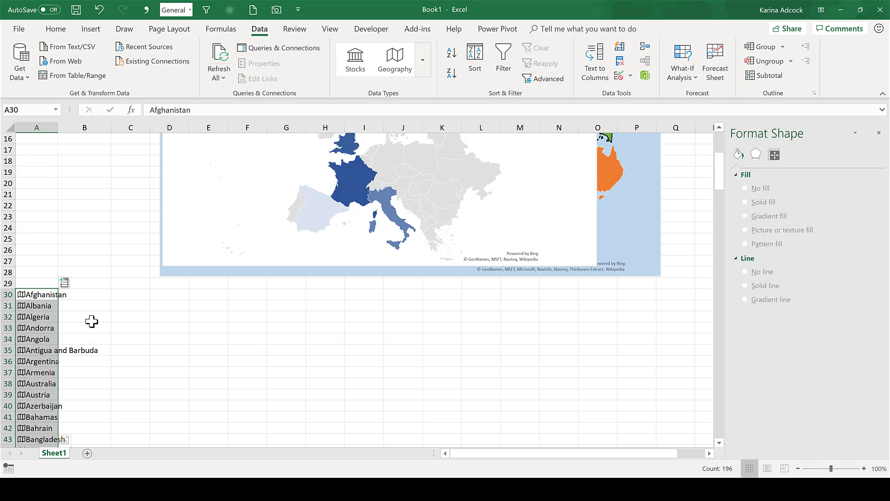
# Extract the Carbon dioxide emissions field for all the listed countries into column B.
pyautogui.click(64, 282)
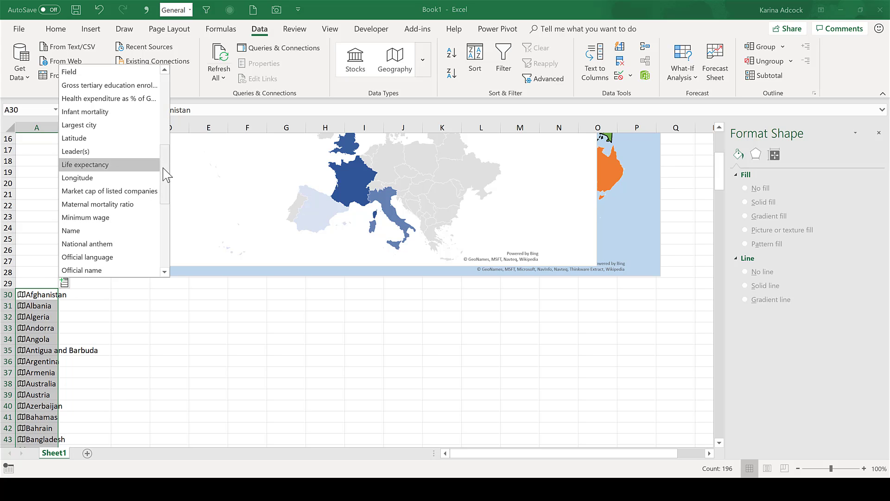
pyautogui.moveTo(167, 175); pyautogui.dragTo(174, 96)
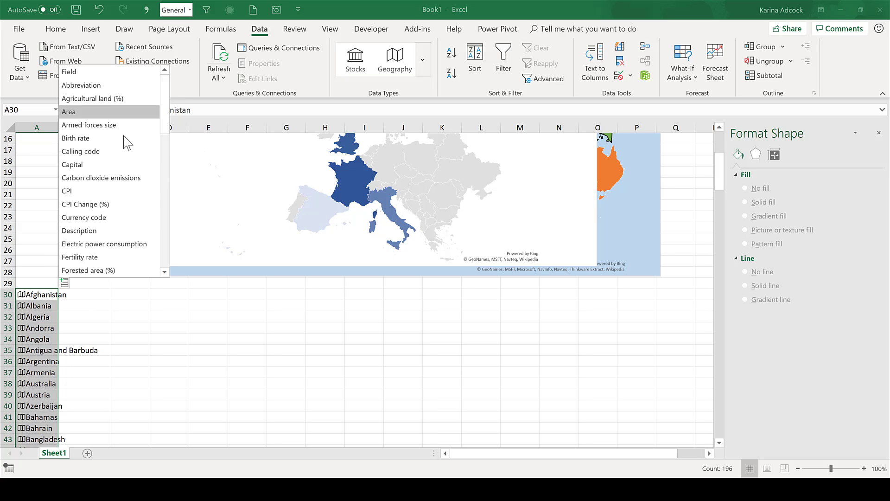
pyautogui.click(111, 179)
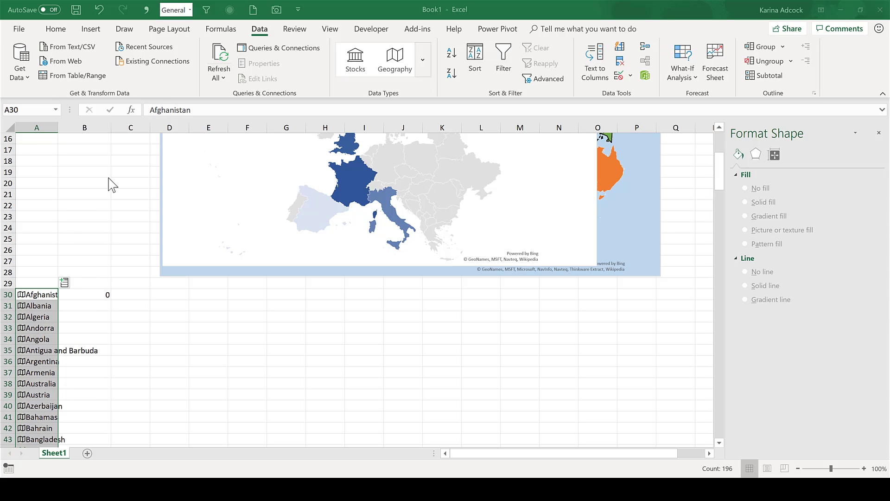
pyautogui.click(149, 305)
# Sort the country and emissions data in A30:B225 by Column B from Largest to Smallest.
pyautogui.moveTo(41, 295); pyautogui.dragTo(77, 294)
pyautogui.hotkey('ctrl', 'shift', 'Down')
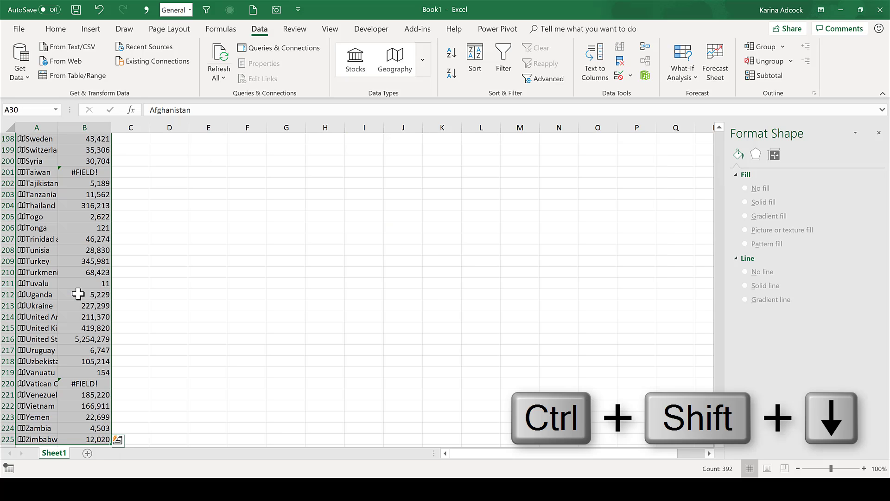
pyautogui.click(55, 31)
pyautogui.click(778, 65)
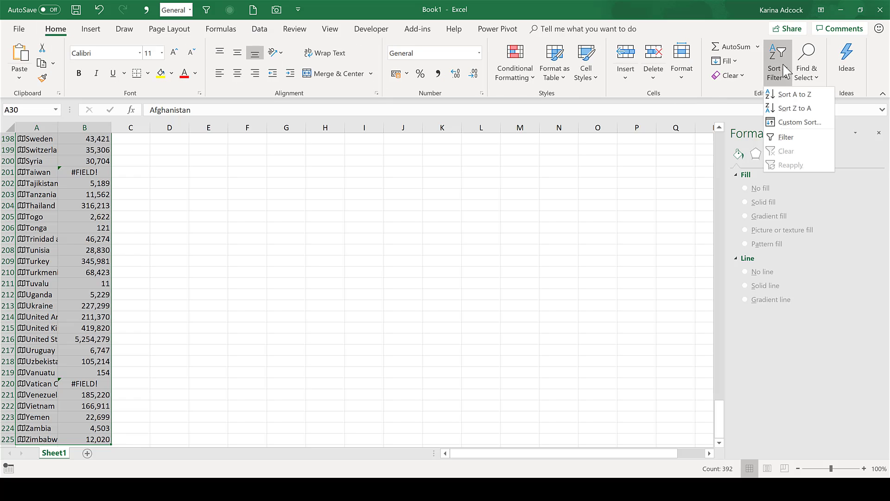
pyautogui.click(794, 122)
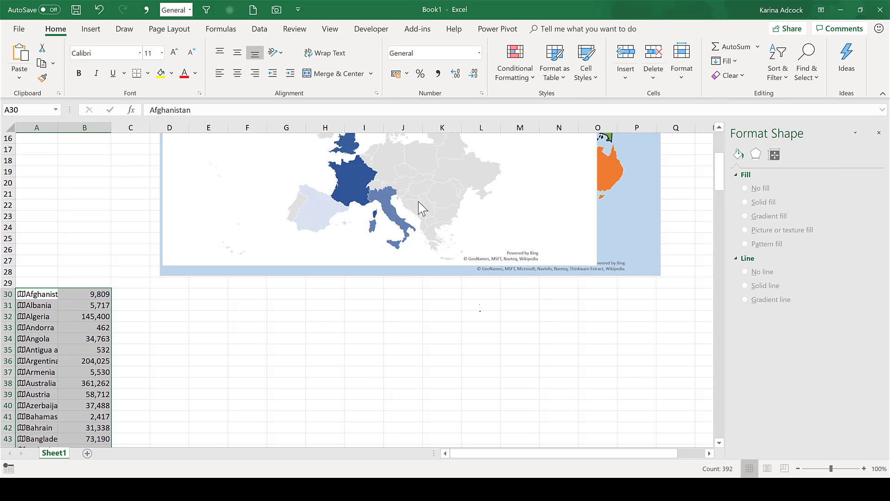
pyautogui.click(417, 262)
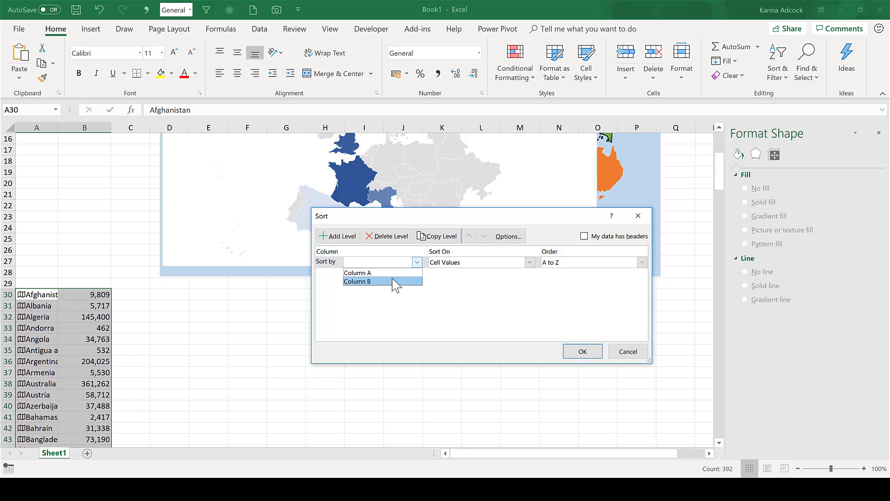
pyautogui.click(394, 280)
pyautogui.click(589, 262)
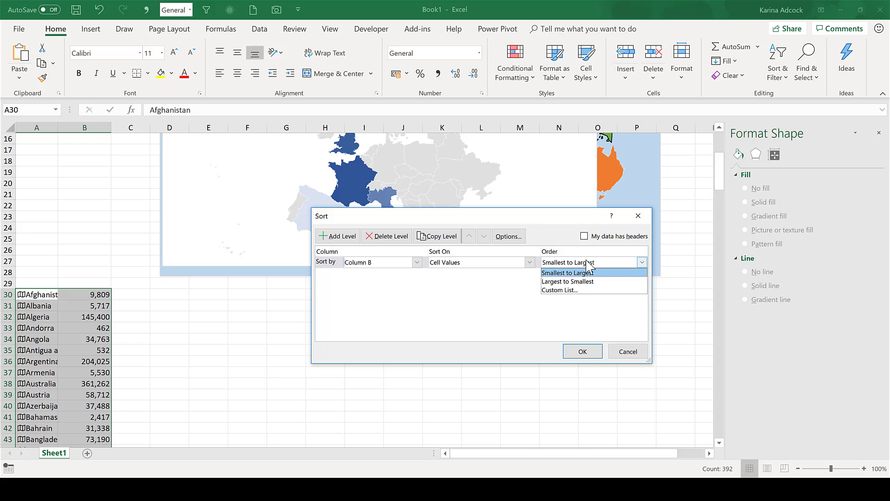
pyautogui.click(586, 281)
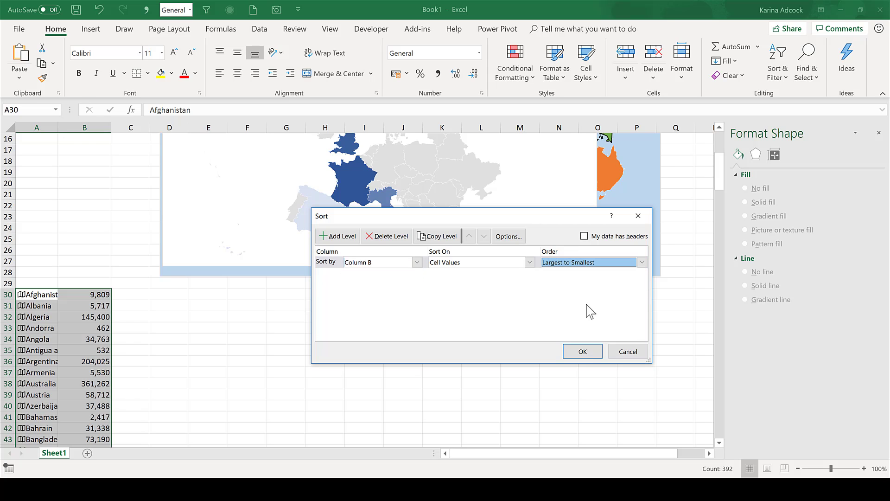
pyautogui.click(584, 352)
pyautogui.click(182, 307)
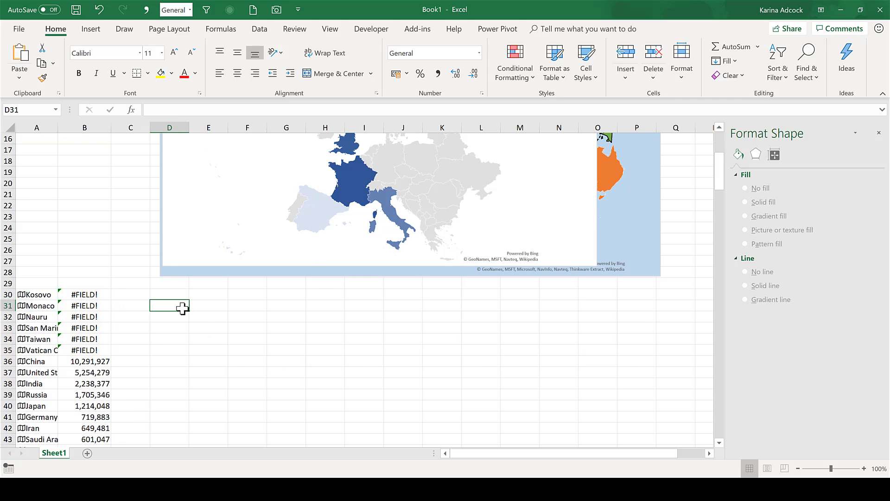
# Clear the country rows with #FIELD! errors in A30:B35.
pyautogui.scroll(-1, 190, 321)
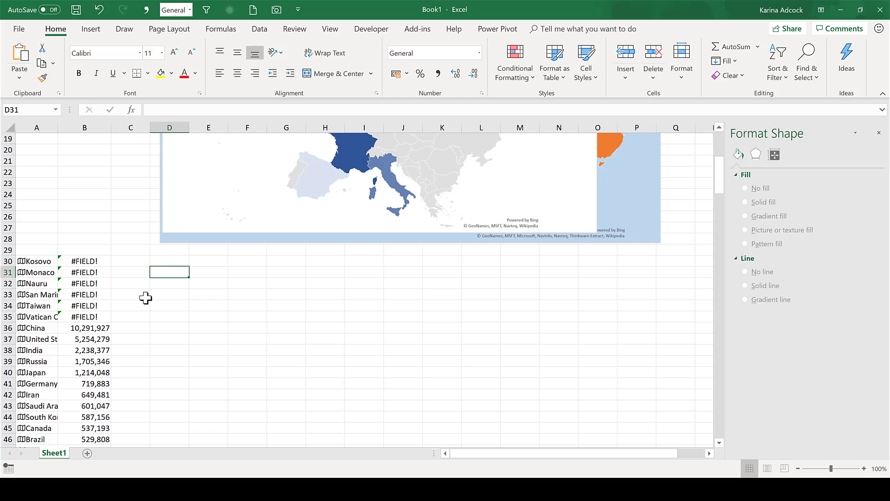
pyautogui.click(133, 272)
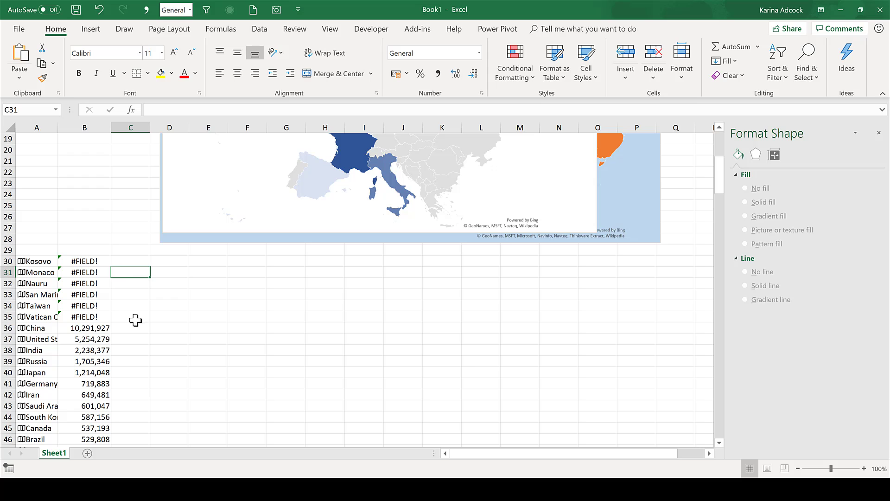
pyautogui.moveTo(96, 315); pyautogui.dragTo(50, 258)
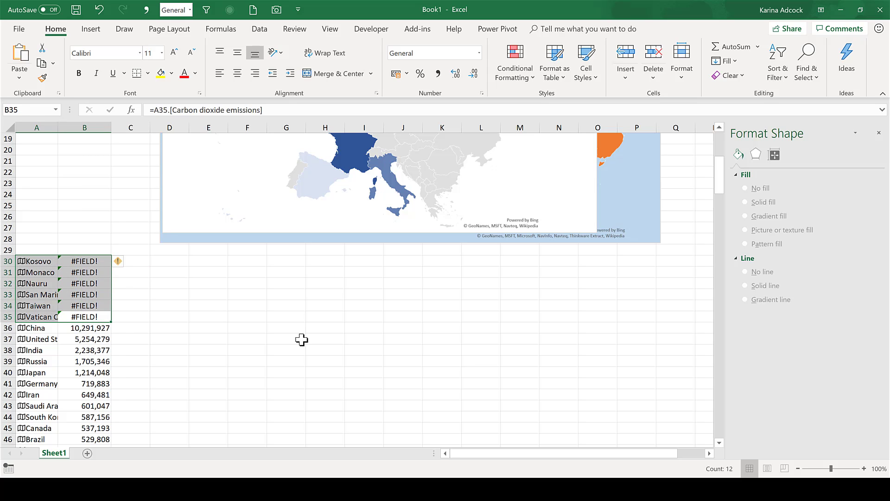
pyautogui.press('Delete')
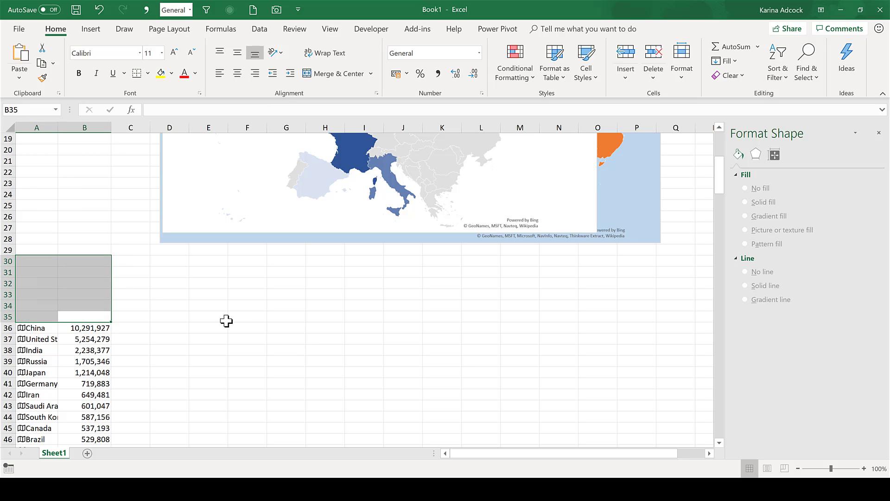
pyautogui.click(226, 318)
# Insert a filled map chart from the emissions data in A36:B225 and place it beside the data below the existing charts.
pyautogui.scroll(-1, 48, 304)
pyautogui.moveTo(46, 295); pyautogui.dragTo(73, 294)
pyautogui.hotkey('ctrl', 'shift', 'Down')
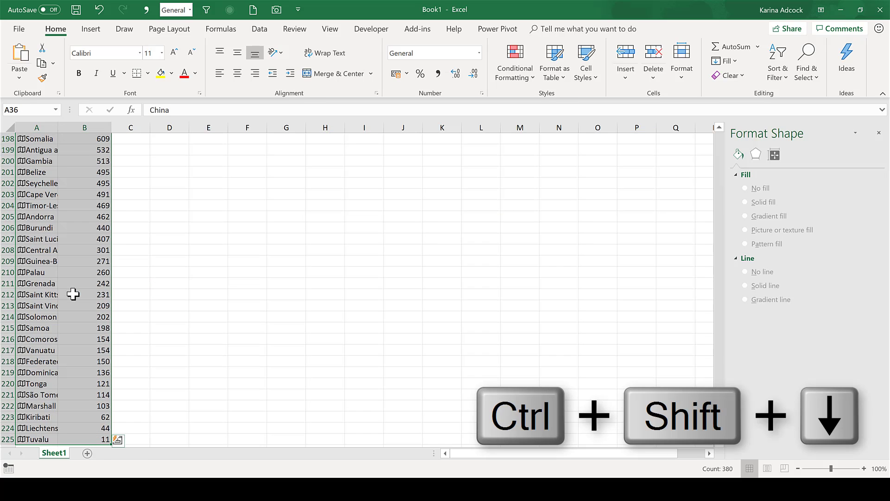
pyautogui.hotkey('ctrl', 'BackSpace')
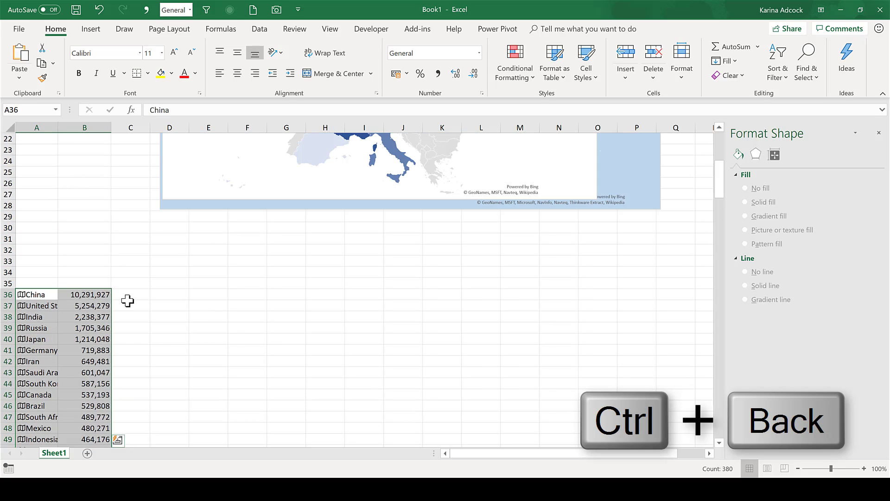
pyautogui.click(90, 29)
pyautogui.click(398, 60)
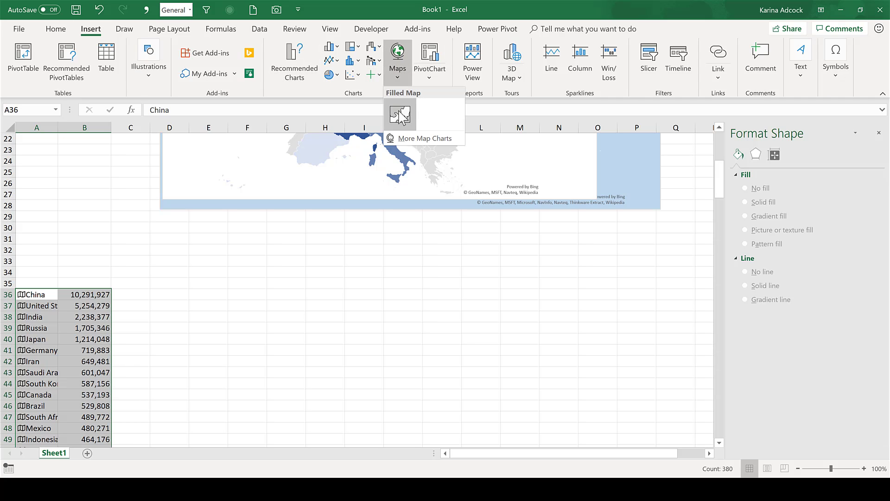
pyautogui.click(400, 113)
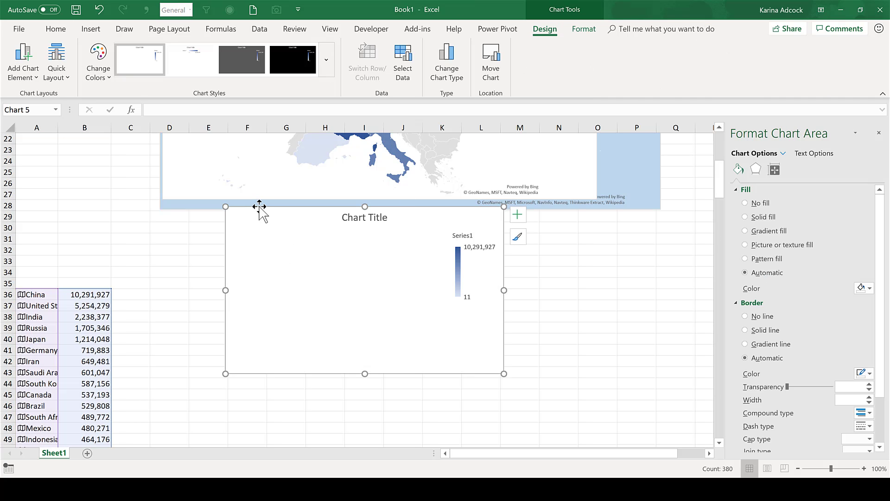
pyautogui.moveTo(259, 212); pyautogui.dragTo(171, 312)
pyautogui.click(400, 259)
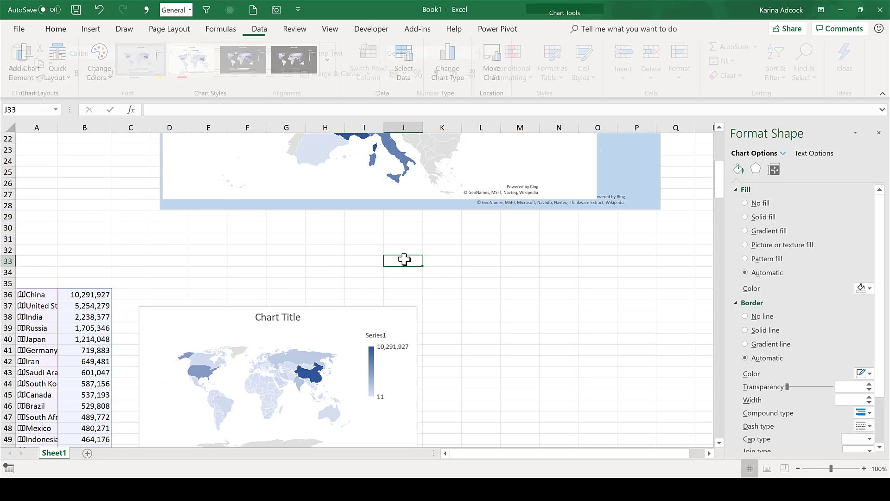
# Enlarge the emissions map chart to span about columns C to O beside the data, and widen column A to fit the country names.
pyautogui.scroll(-3, 405, 260)
pyautogui.scroll(-2, 408, 266)
pyautogui.scroll(1, 402, 322)
pyautogui.click(415, 338)
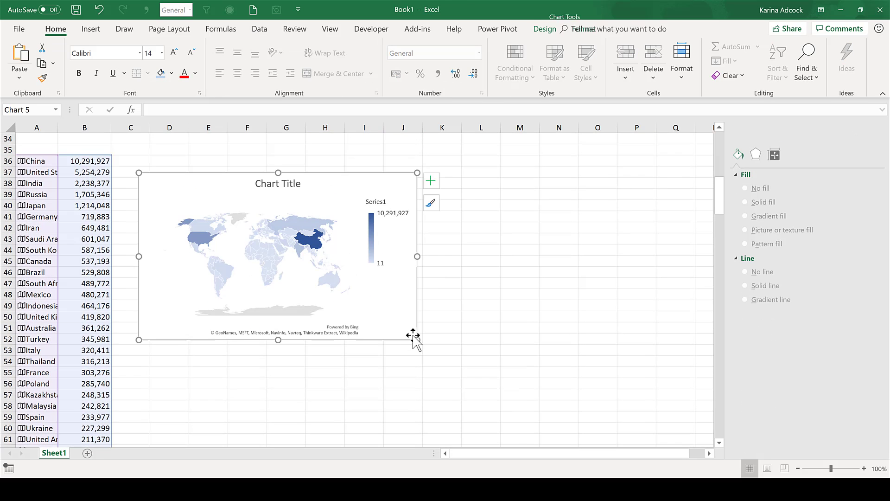
pyautogui.moveTo(418, 340); pyautogui.dragTo(620, 438)
pyautogui.moveTo(379, 173); pyautogui.dragTo(371, 150)
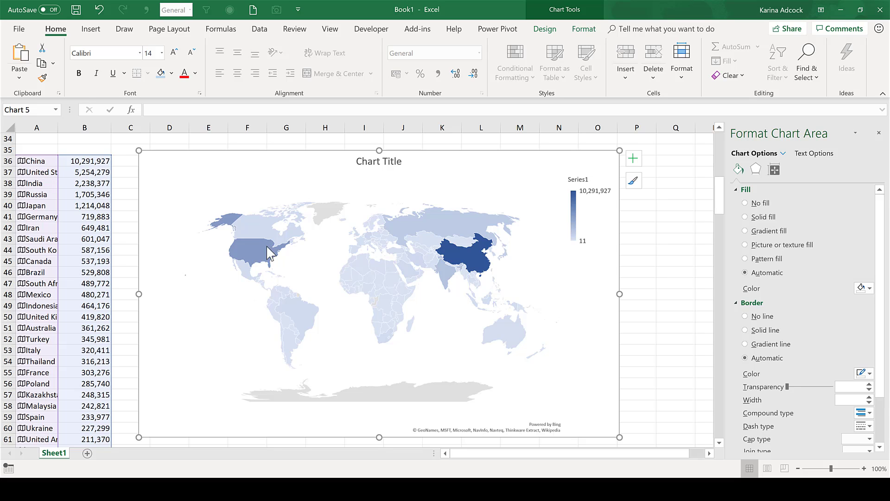
pyautogui.moveTo(57, 131); pyautogui.dragTo(74, 130)
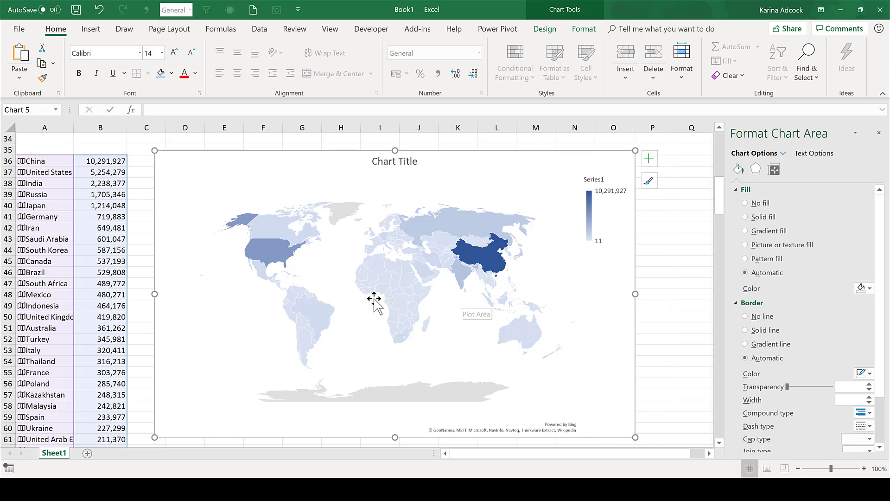
# Set the Series Color maximum type of the emissions map's Series 1 to Number.
pyautogui.moveTo(383, 292)
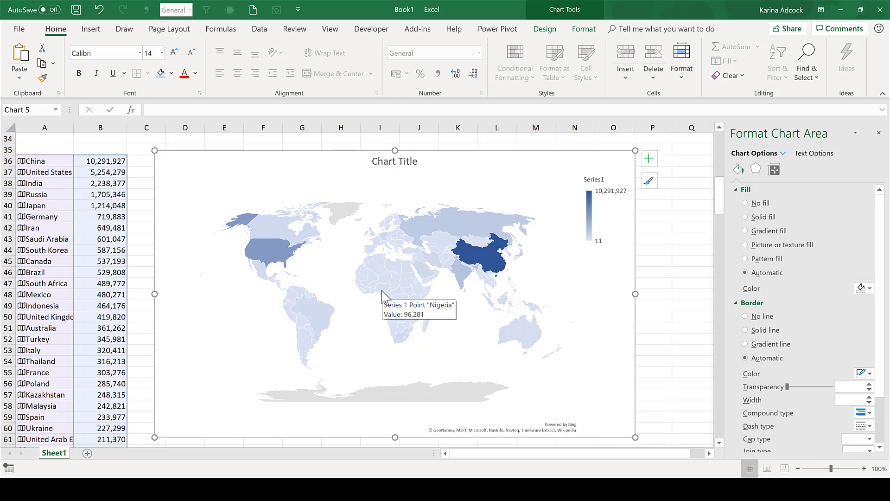
pyautogui.click(379, 193)
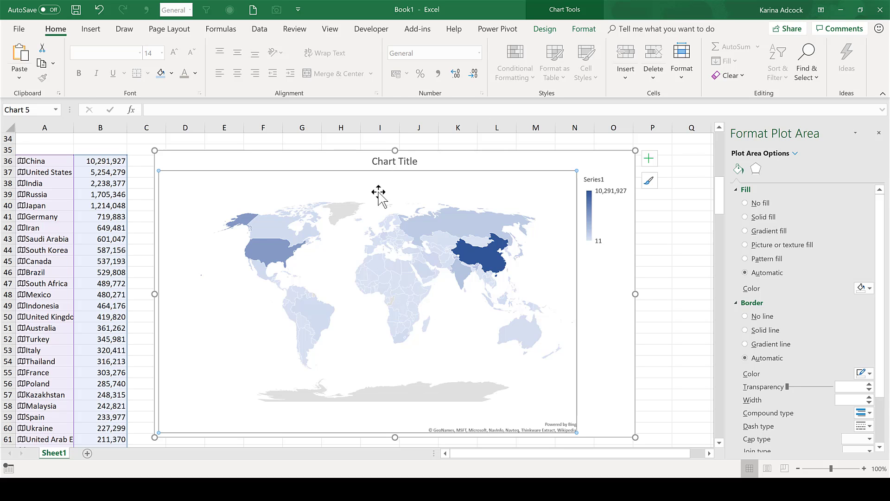
pyautogui.click(795, 154)
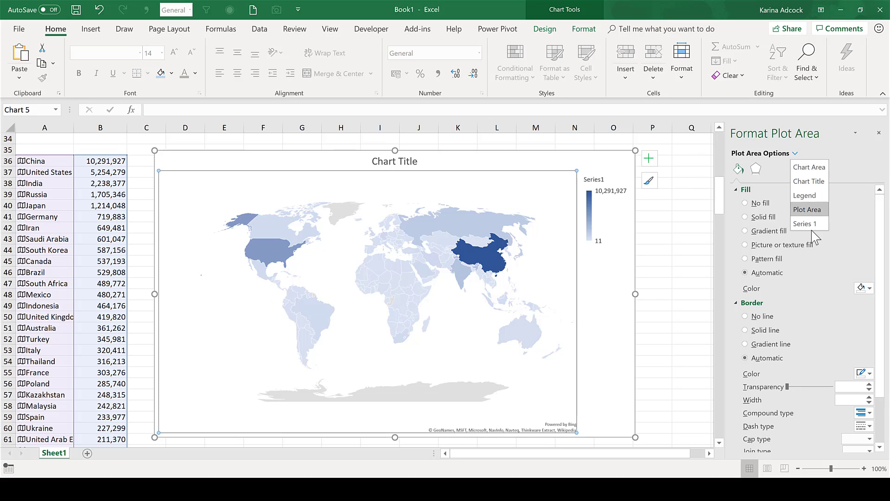
pyautogui.click(805, 224)
pyautogui.click(772, 172)
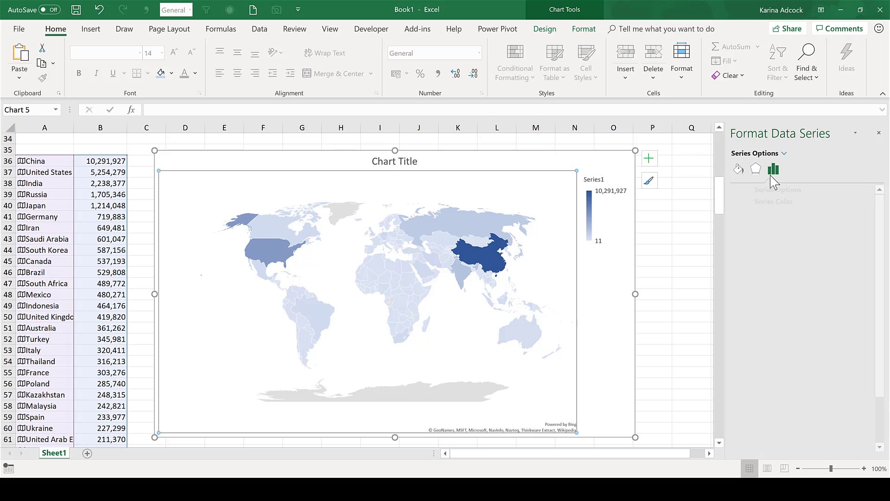
pyautogui.click(768, 202)
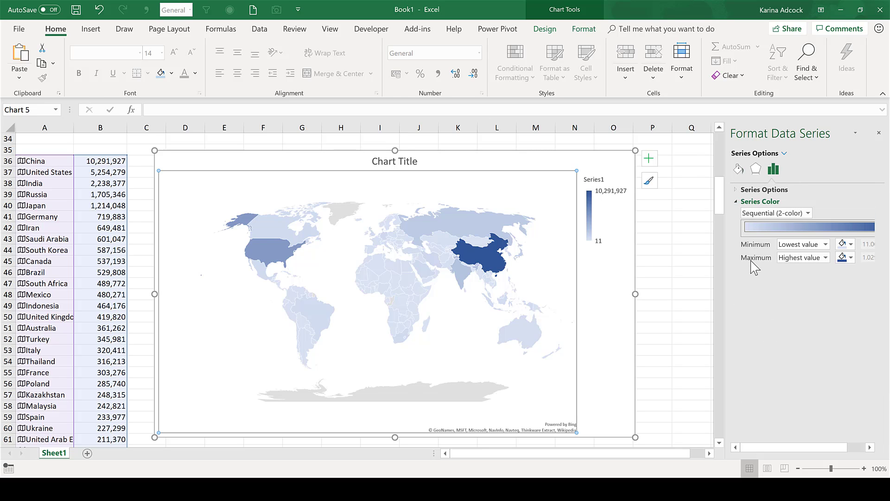
pyautogui.click(807, 259)
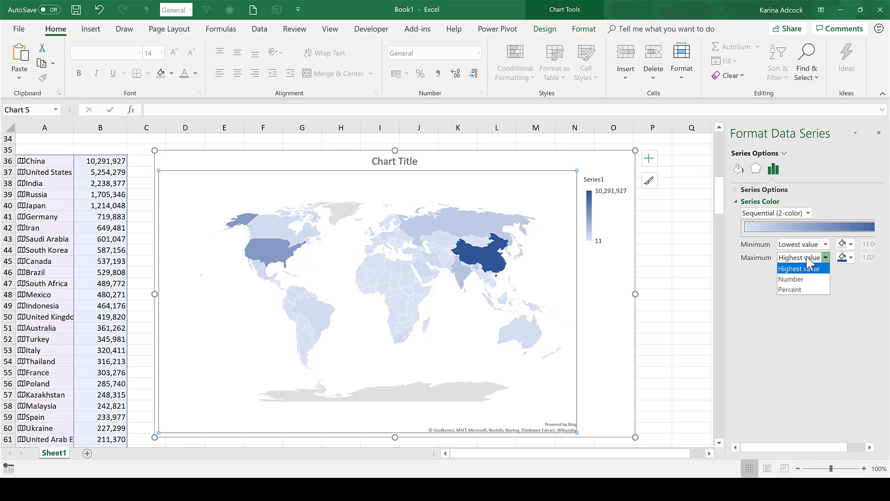
pyautogui.click(794, 280)
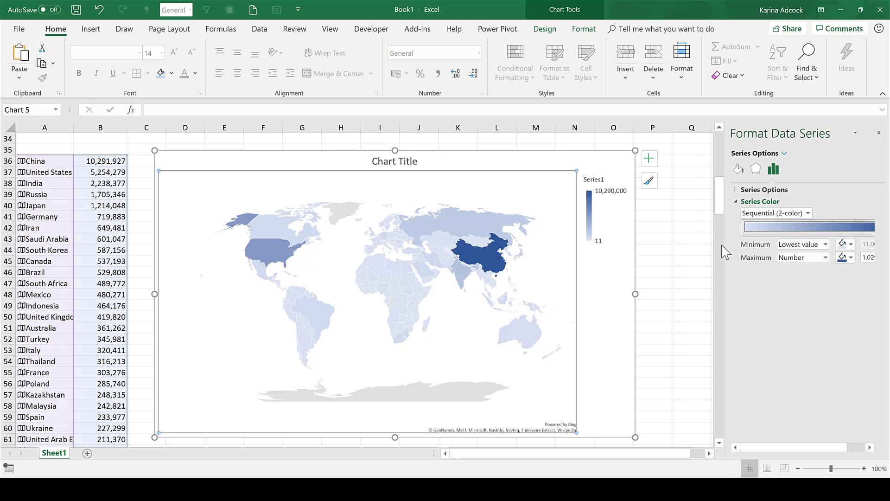
# Widen the formatting pane and set the color scale's maximum value to 1E6.
pyautogui.moveTo(692, 238); pyautogui.dragTo(684, 239)
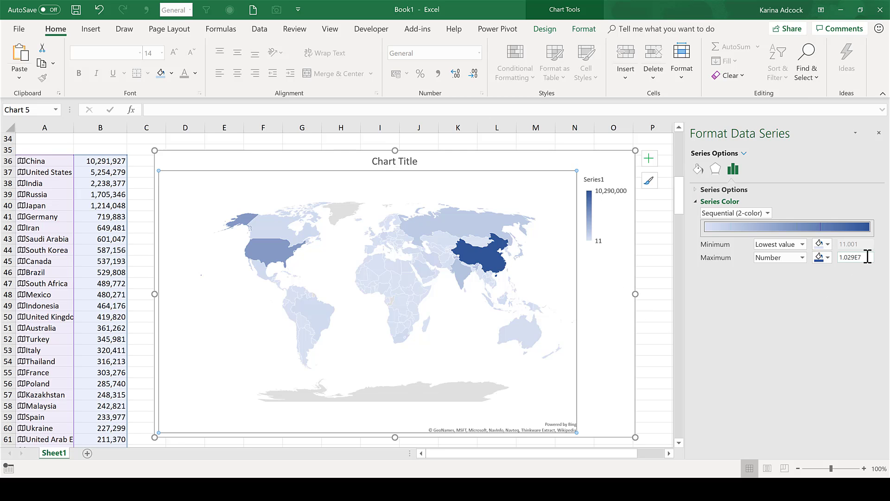
pyautogui.moveTo(866, 257); pyautogui.dragTo(840, 259)
pyautogui.press('BackSpace')
pyautogui.write('1E6')
pyautogui.press('Tab')
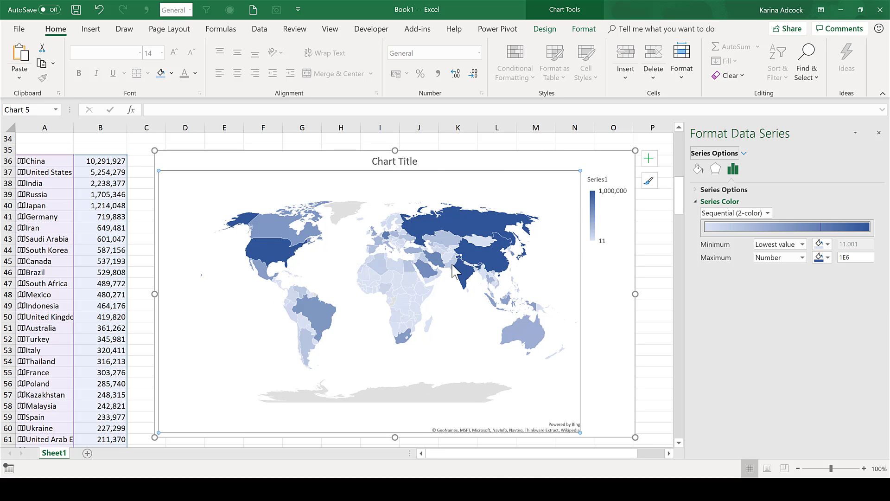
# Narrow the map chart from the side nearest the data so that columns C and D are free.
pyautogui.moveTo(453, 271)
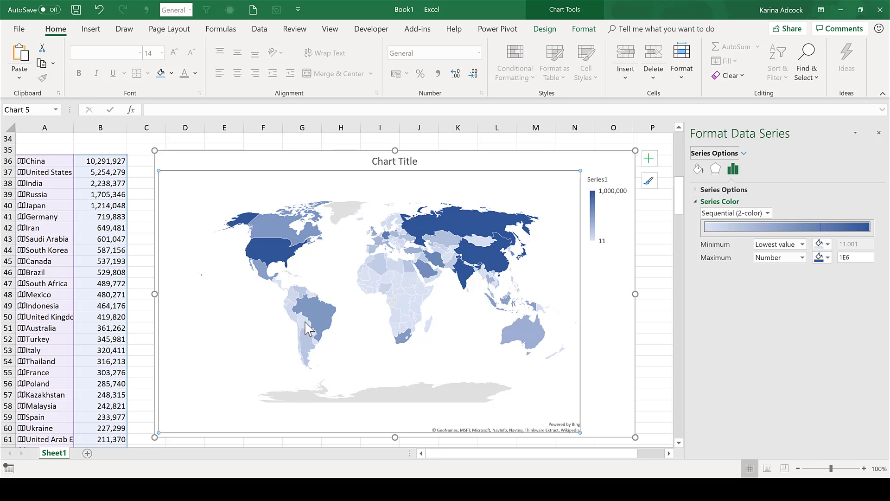
pyautogui.moveTo(401, 340)
pyautogui.moveTo(412, 289)
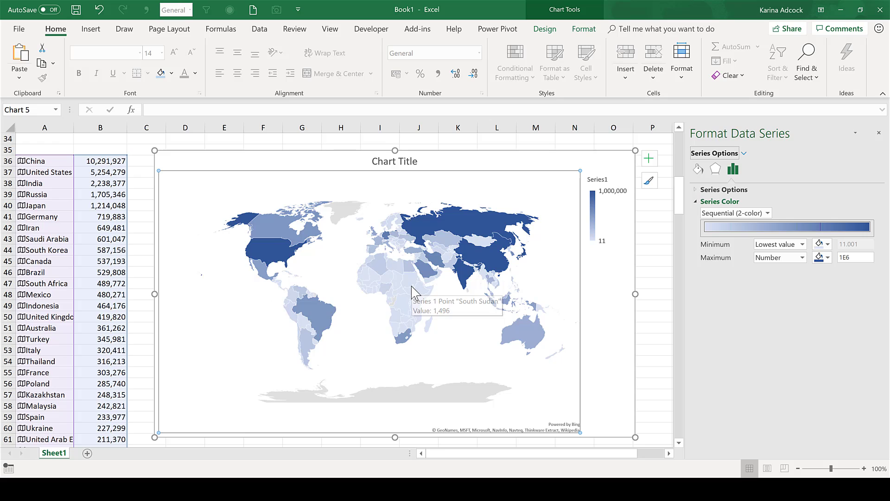
pyautogui.click(268, 154)
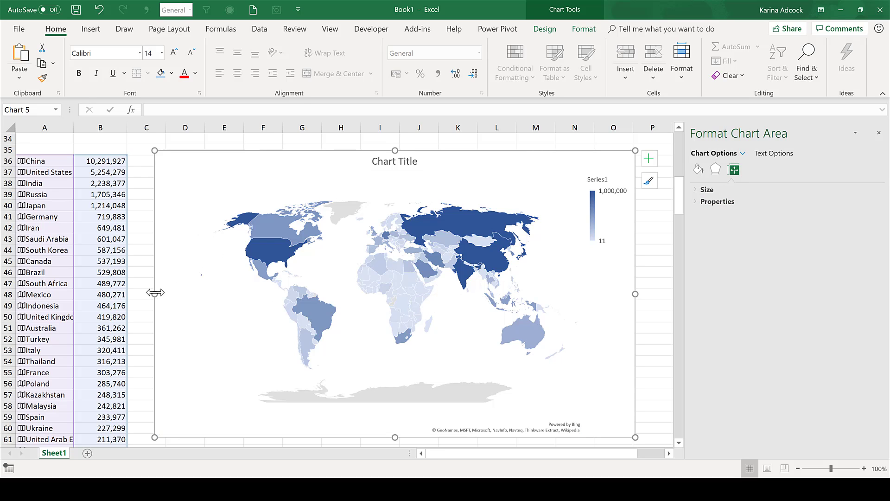
pyautogui.moveTo(156, 293); pyautogui.dragTo(215, 292)
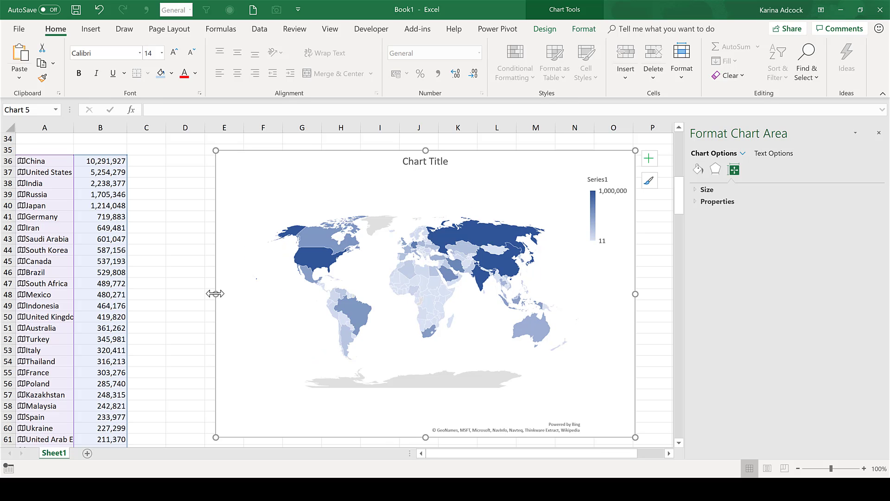
# Extract the Population field of each country into column C from C36 down, and fit the column width.
pyautogui.click(153, 161)
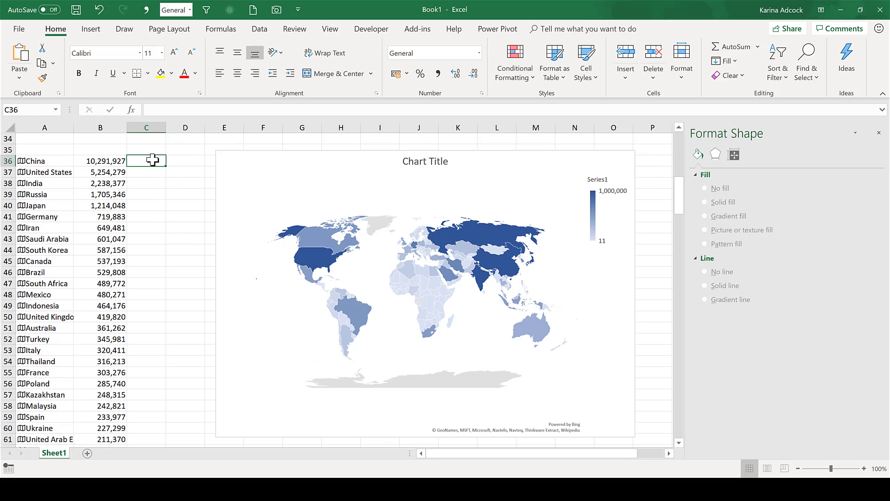
pyautogui.write('=')
pyautogui.click(48, 161)
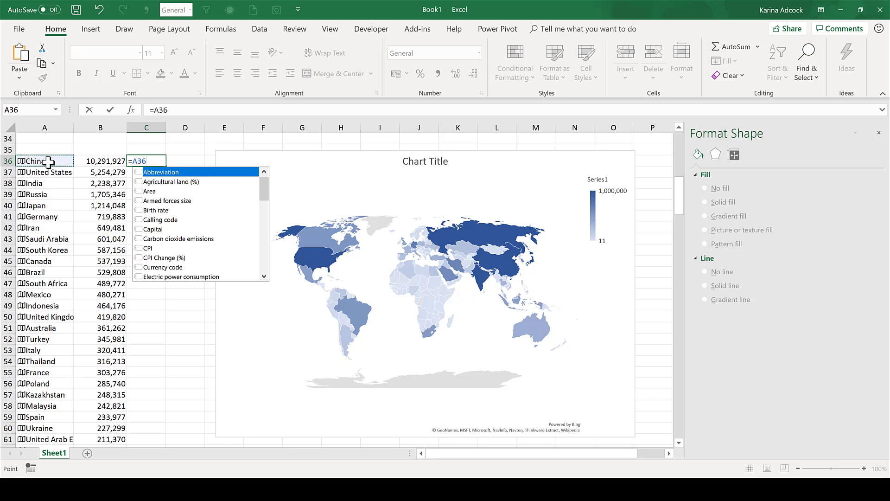
pyautogui.moveTo(264, 179); pyautogui.dragTo(260, 260)
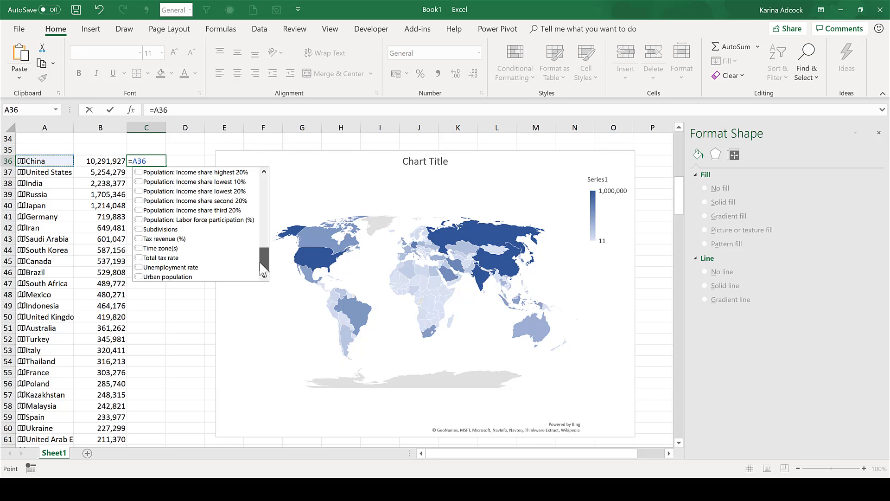
pyautogui.scroll(3, 262, 252)
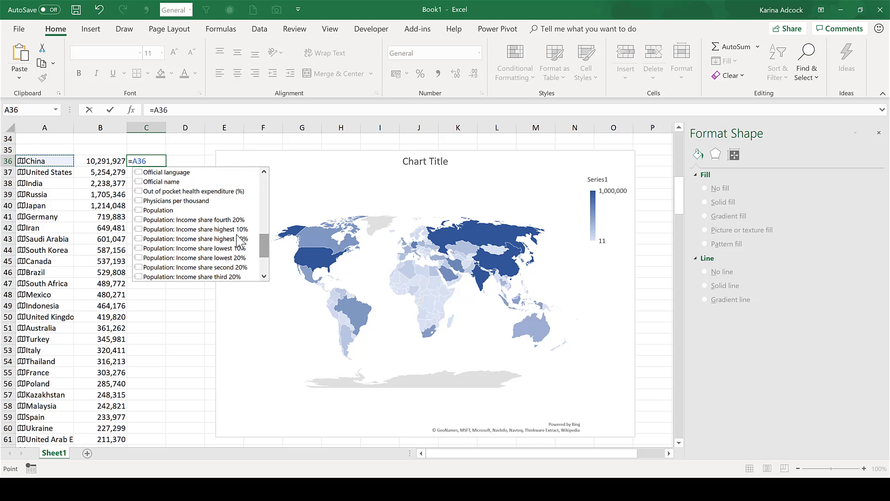
pyautogui.click(171, 212)
pyautogui.doubleClick(170, 211)
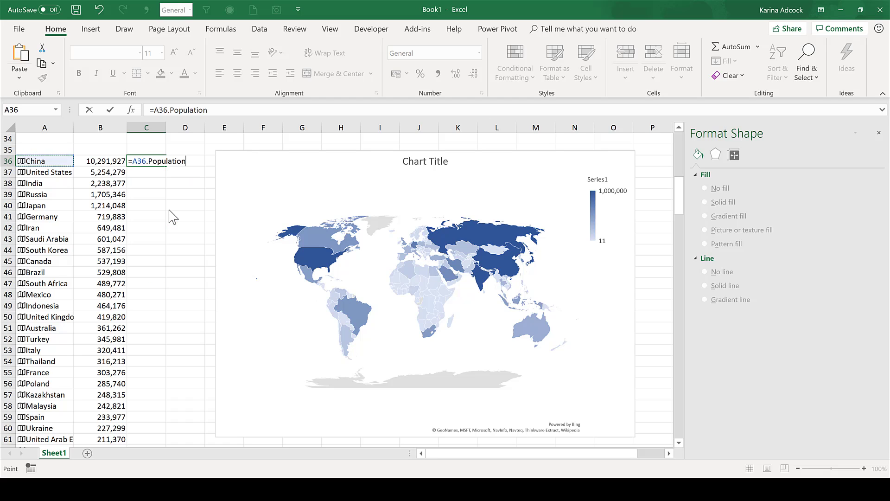
pyautogui.press('Return')
pyautogui.doubleClick(166, 127)
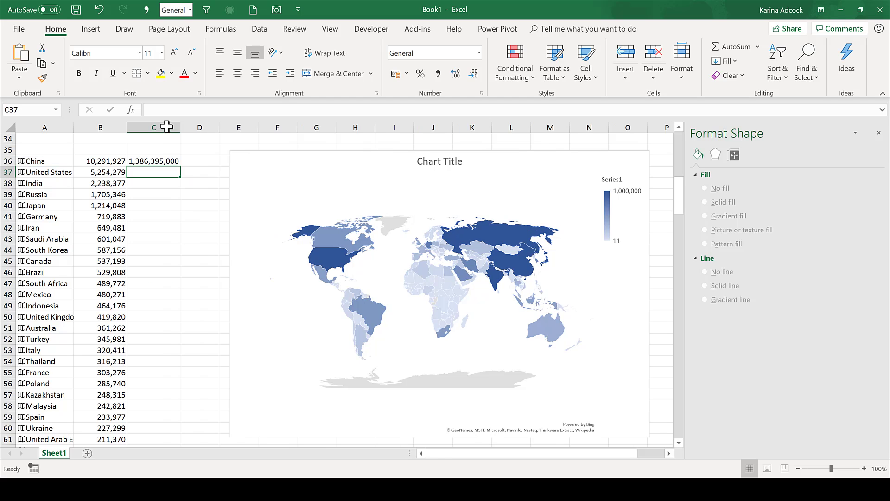
pyautogui.doubleClick(184, 167)
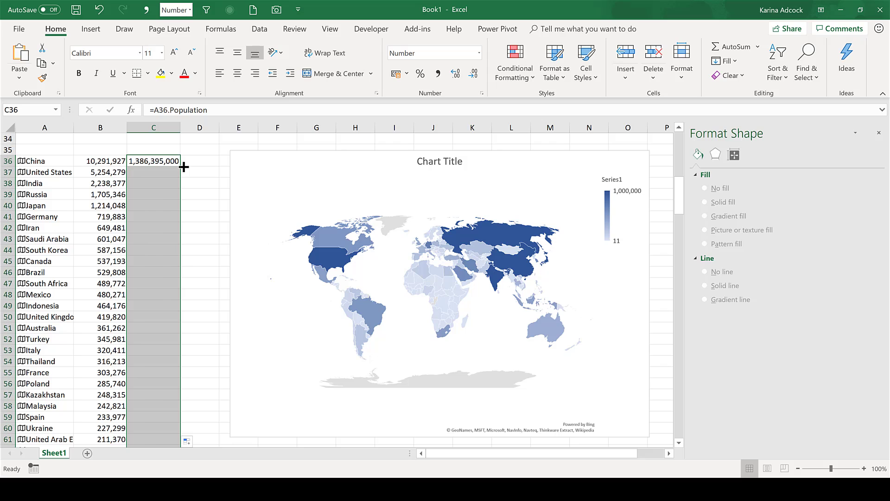
# Calculate China's emissions per person in D36 with the formula =B36/C36.
pyautogui.click(194, 160)
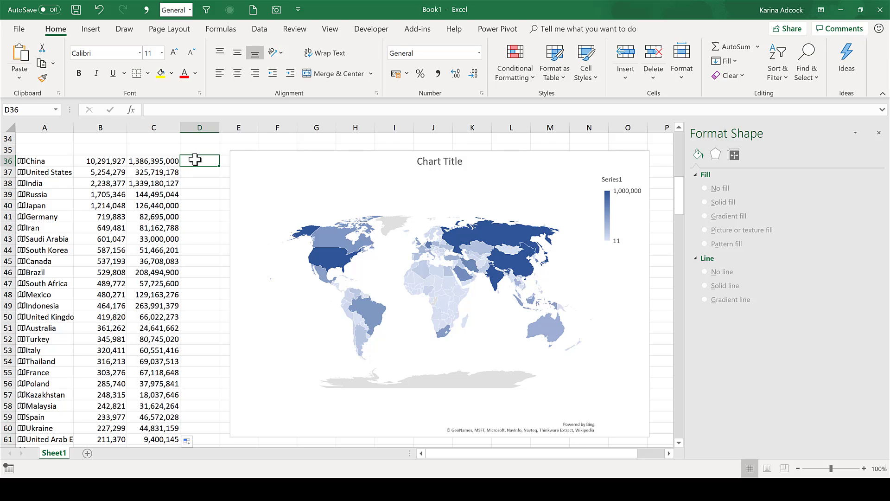
pyautogui.write('=')
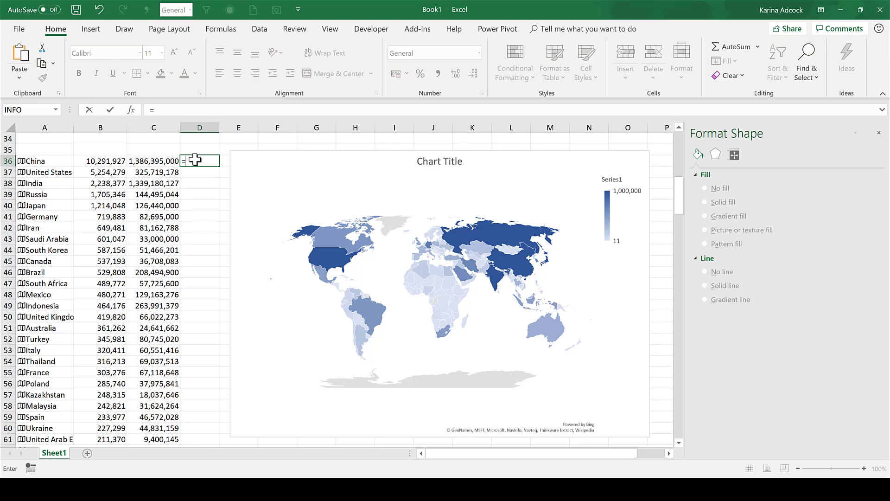
pyautogui.click(93, 158)
pyautogui.write('/')
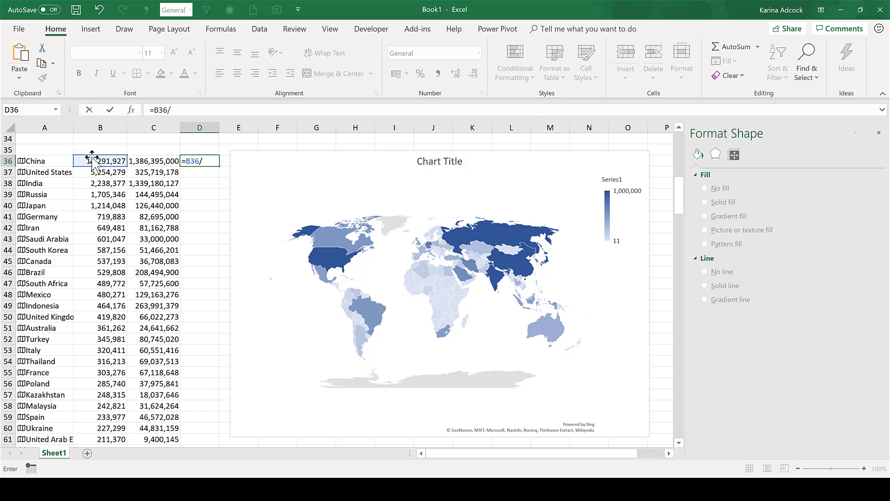
pyautogui.click(151, 158)
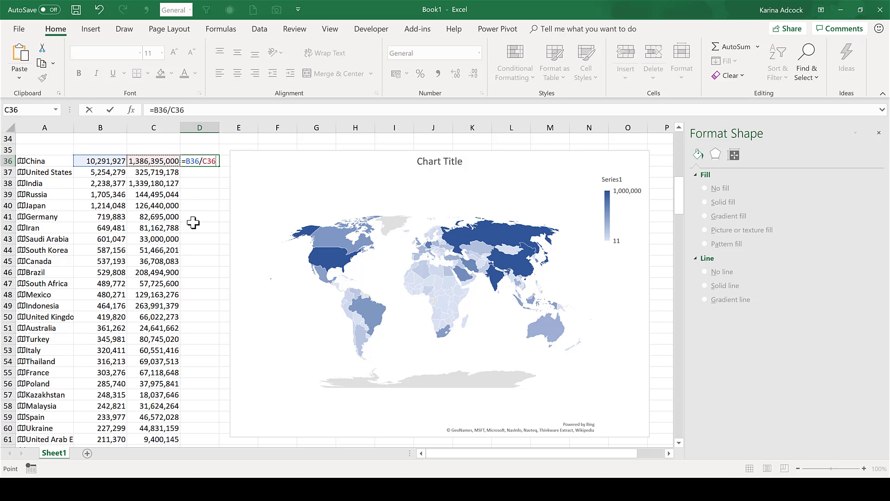
pyautogui.press('Return')
# Add the heading "CO2 per person" in D35 and fill the D36 formula down for all countries.
pyautogui.click(202, 151)
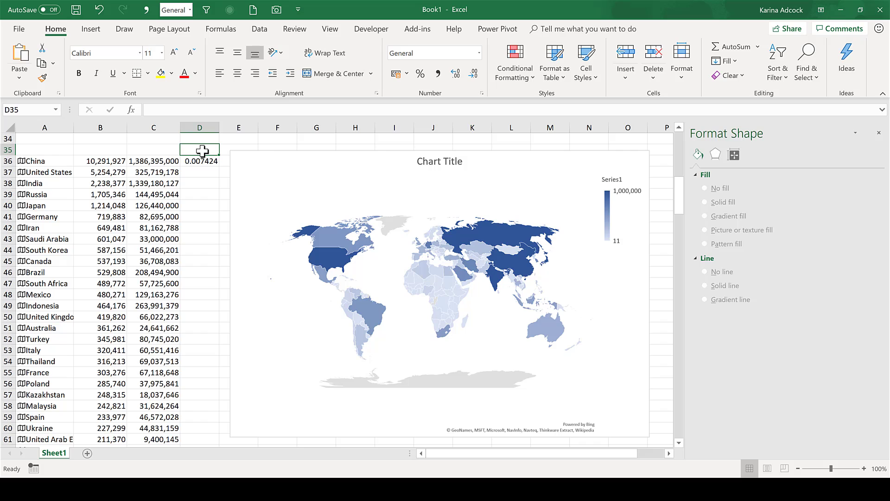
pyautogui.write('C')
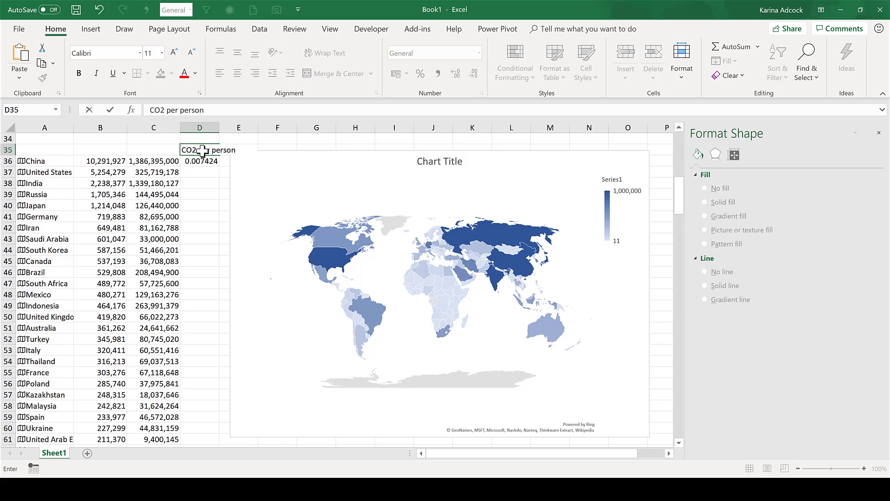
pyautogui.write('O2 per person')
pyautogui.press('Return')
pyautogui.doubleClick(220, 167)
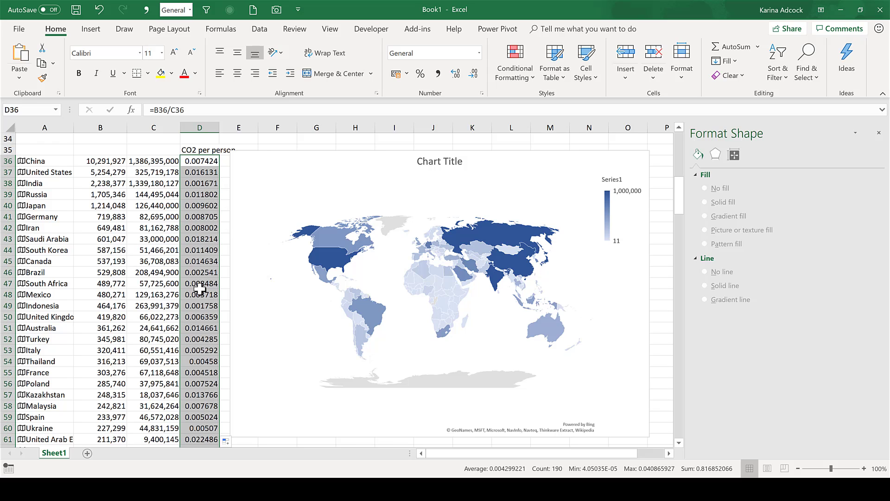
# Switch the map chart's plotted values from column B to the CO2 per person figures in column D.
pyautogui.click(418, 222)
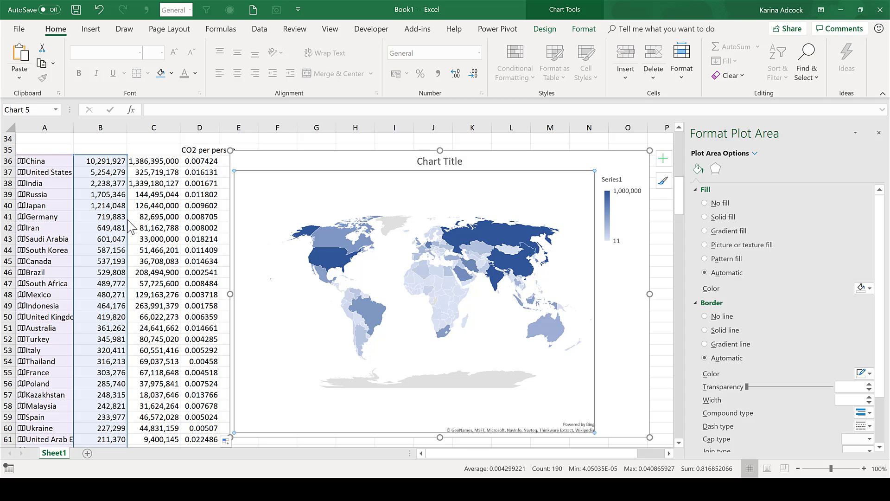
pyautogui.moveTo(130, 226); pyautogui.dragTo(198, 221)
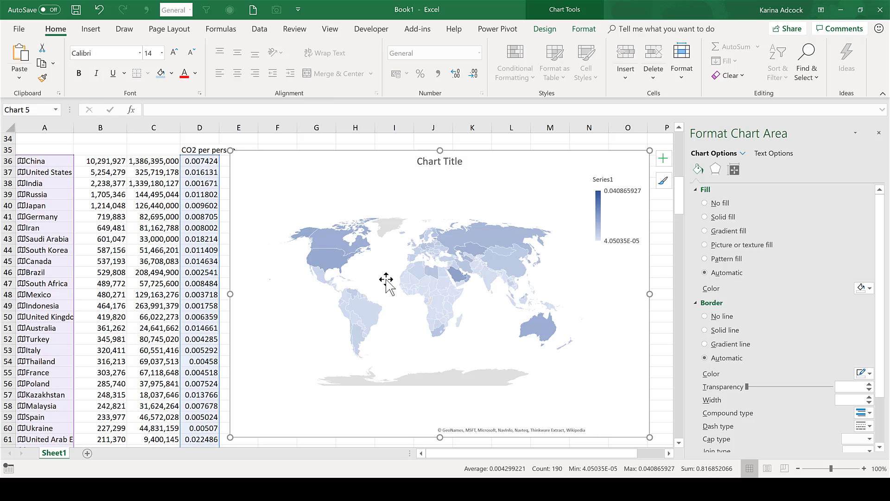
pyautogui.click(133, 151)
# Sort the country data in A36:D225 by the CO2 per person values in column D, from largest to smallest.
pyautogui.click(40, 162)
pyautogui.moveTo(87, 171); pyautogui.dragTo(197, 163)
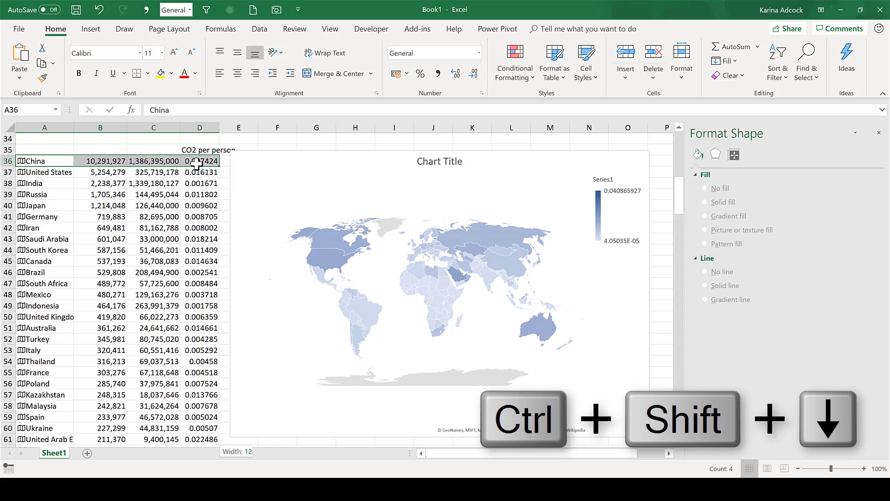
pyautogui.hotkey('ctrl', 'shift', 'Down')
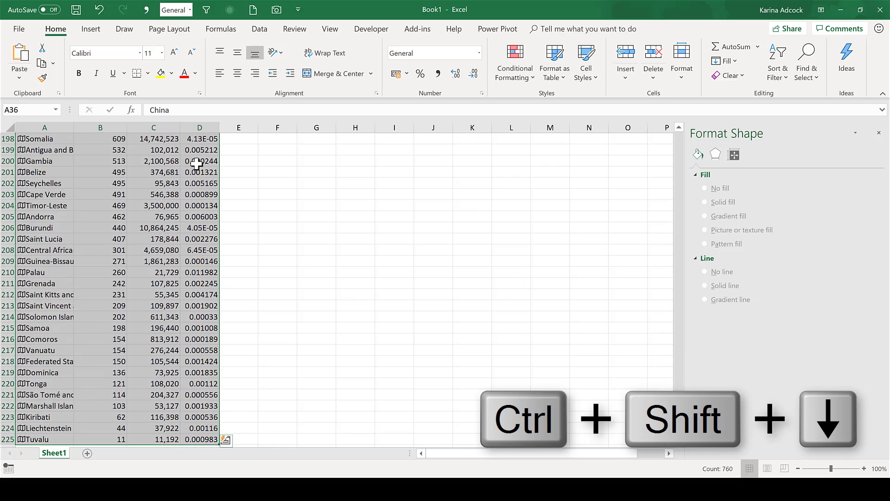
pyautogui.click(786, 70)
pyautogui.click(798, 122)
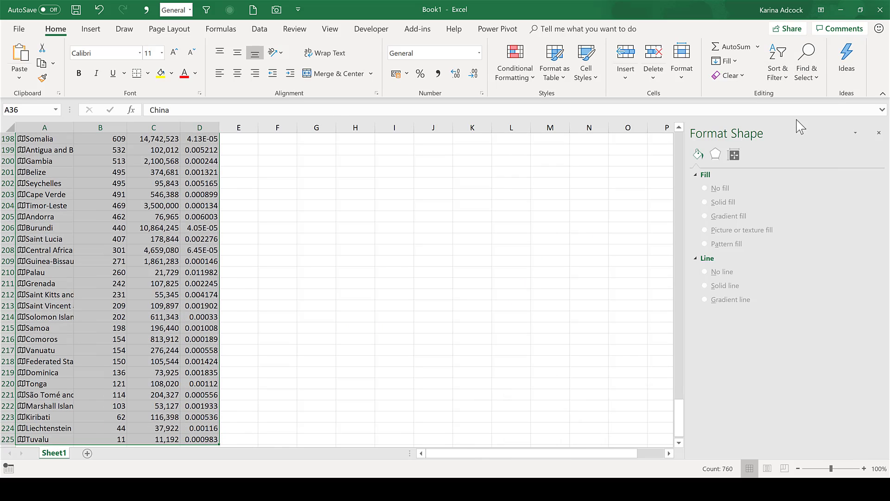
pyautogui.click(417, 263)
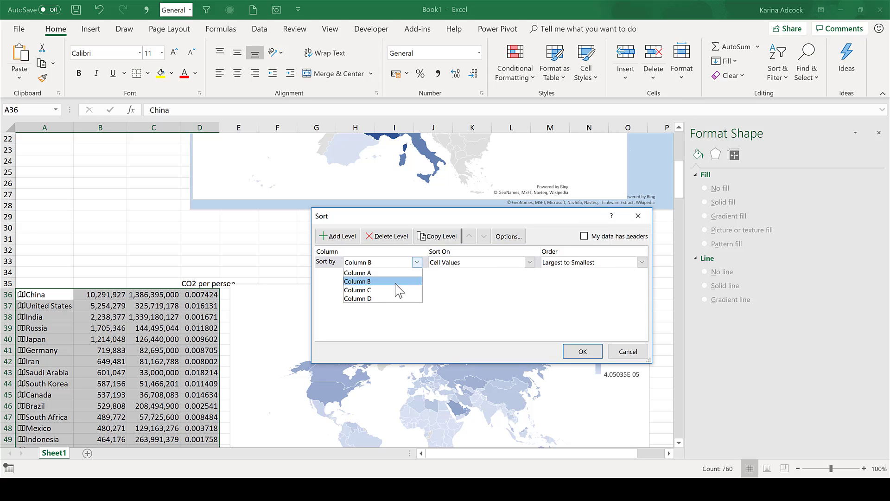
pyautogui.click(367, 298)
pyautogui.click(583, 351)
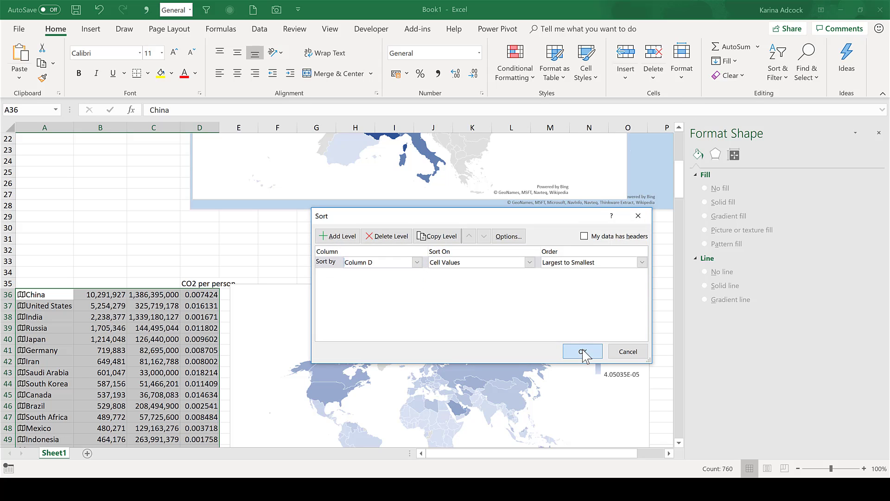
# Examine where China ranks in the sorted CO2 per person list, and check Qatar's row and its data point on the world map.
pyautogui.scroll(-4, 555, 271)
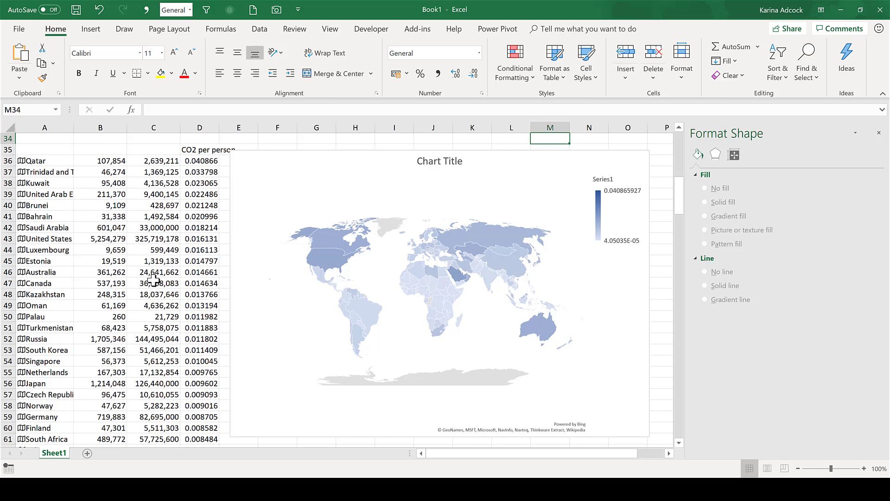
pyautogui.scroll(-3, 153, 278)
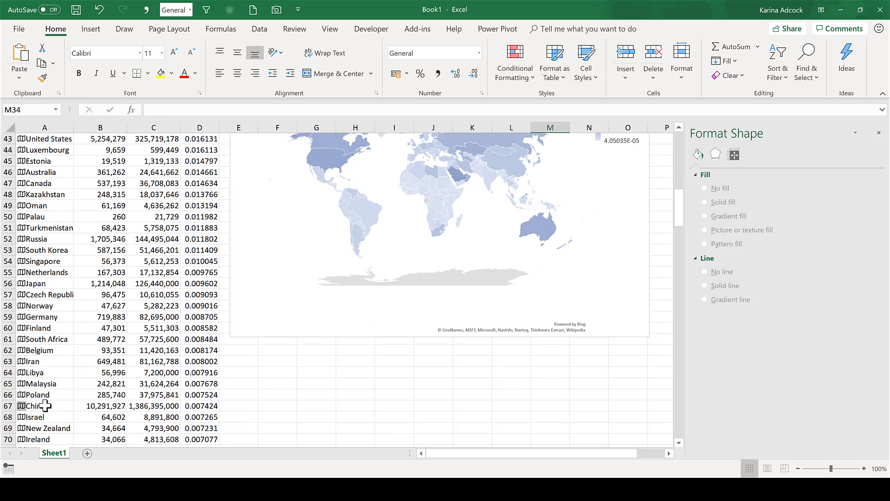
pyautogui.moveTo(44, 406); pyautogui.dragTo(194, 407)
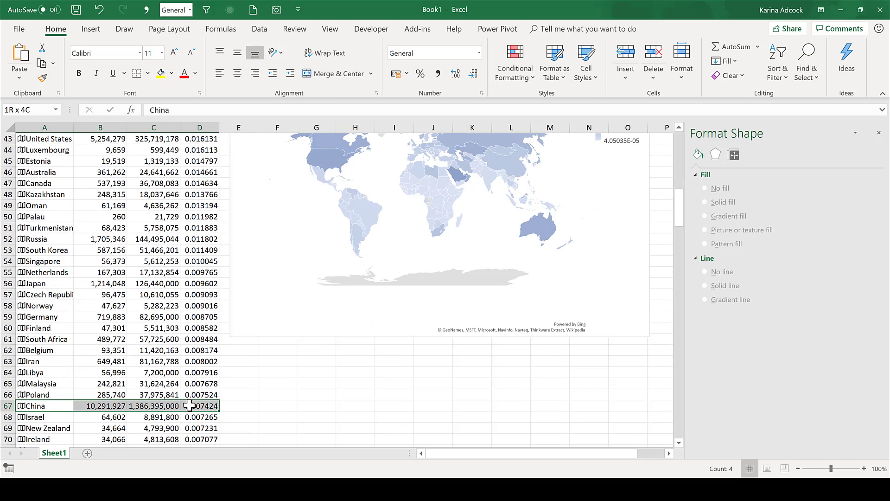
pyautogui.click(332, 373)
pyautogui.scroll(3, 331, 381)
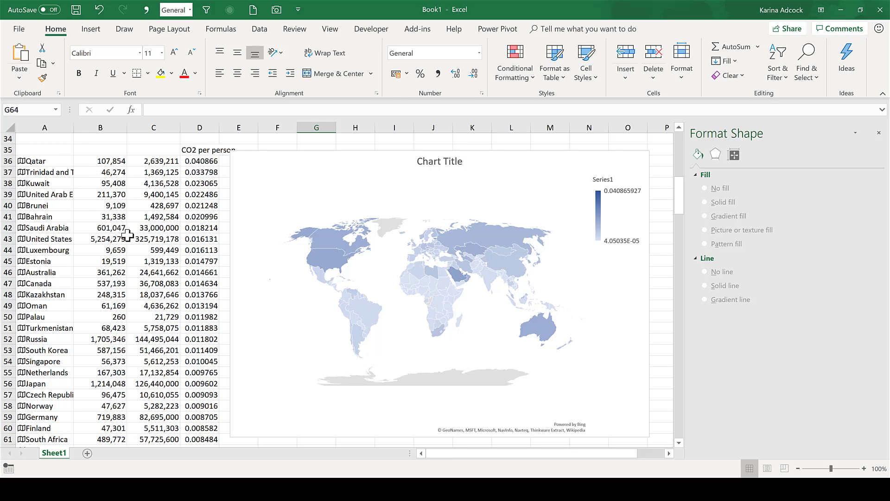
pyautogui.click(56, 160)
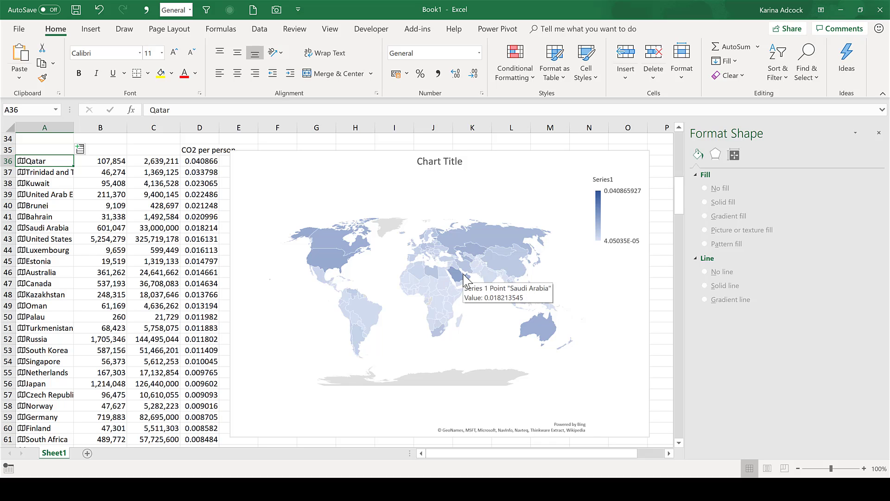
pyautogui.moveTo(465, 279)
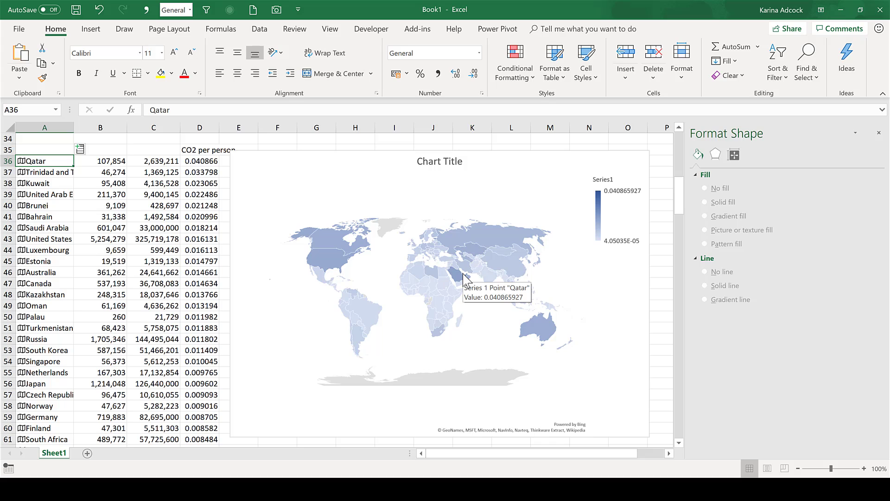
pyautogui.click(467, 139)
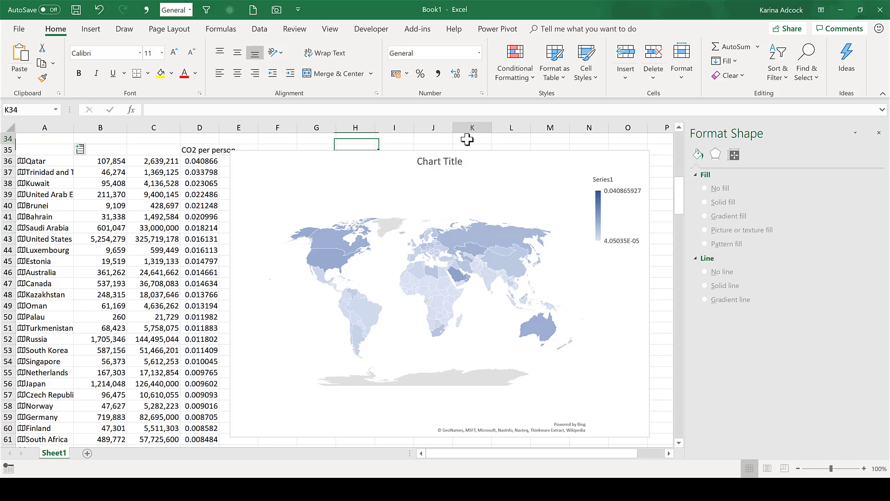